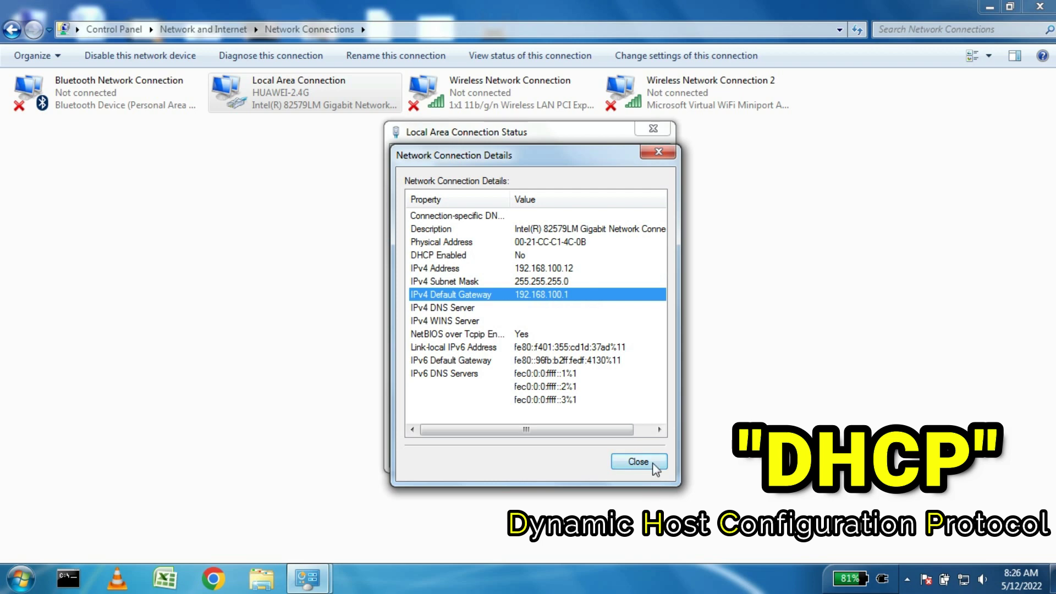
Step: Close the Network Connection Details and Local Area Connection Status windows, then launch Chrome
left_click(654, 465)
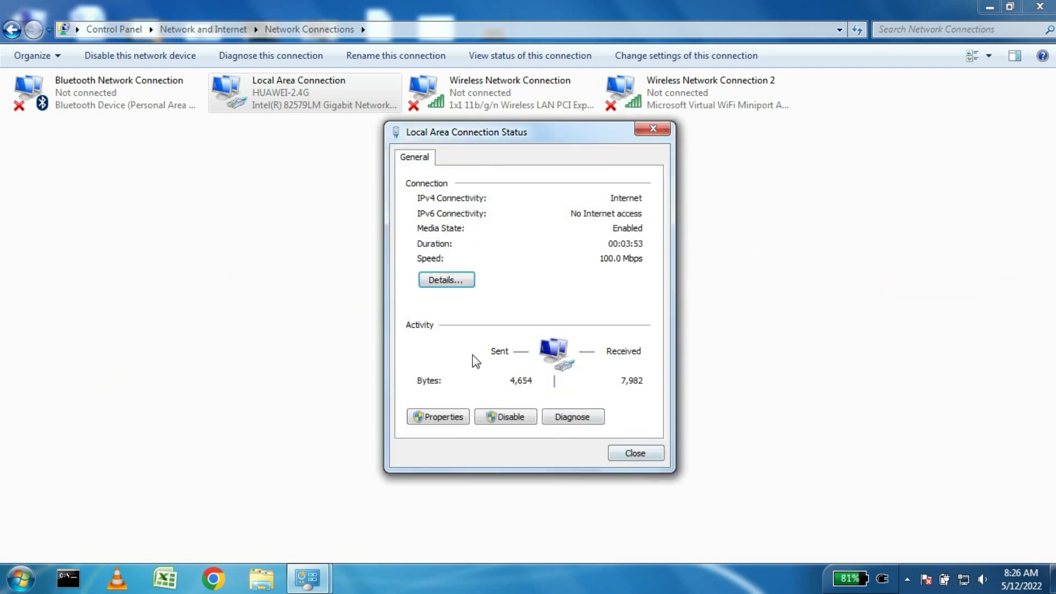
left_click(654, 455)
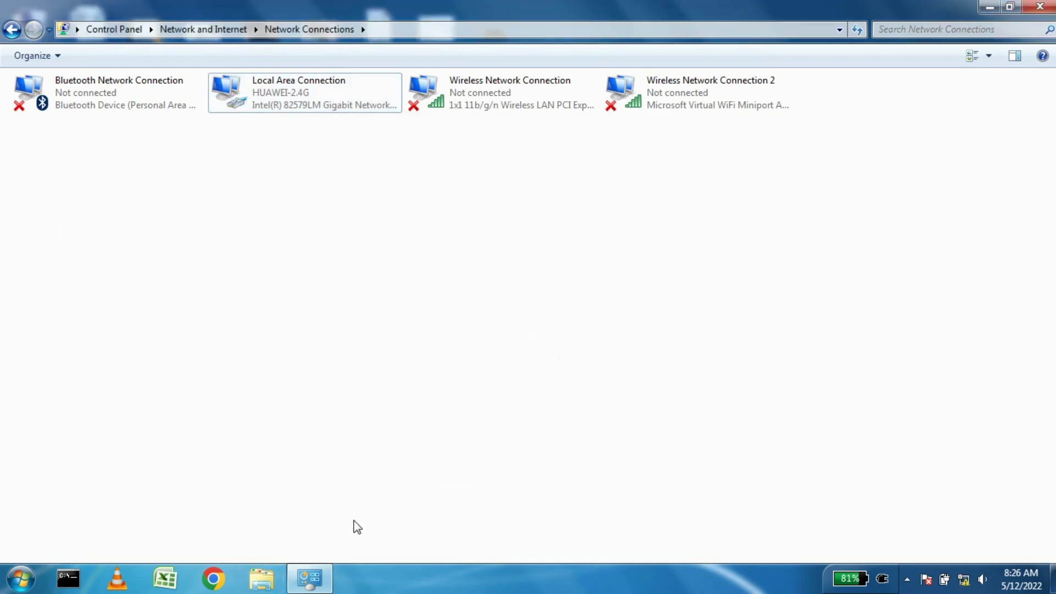
left_click(220, 578)
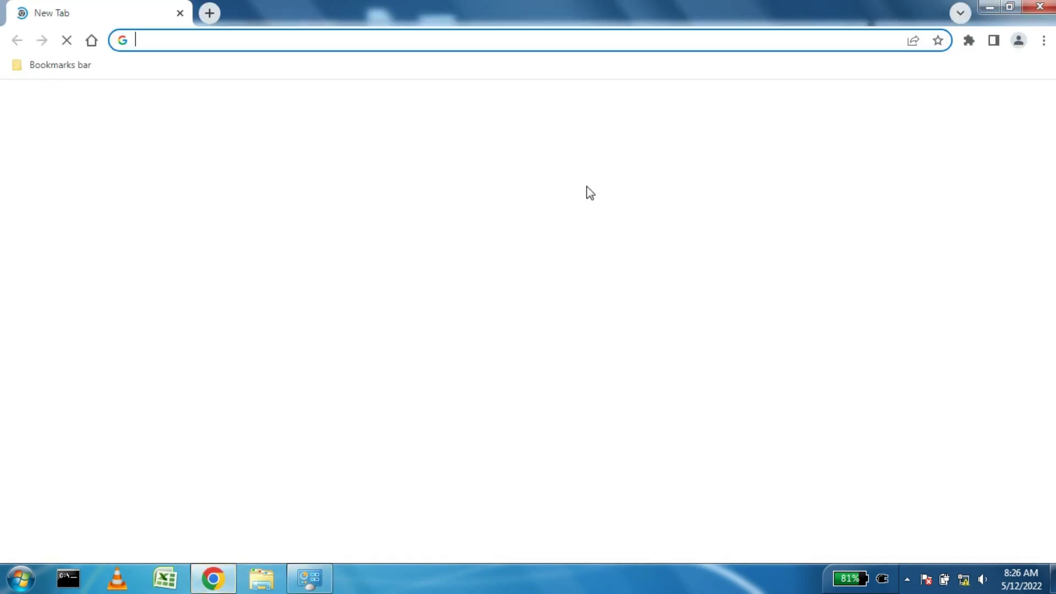
Step: Go to 192.168.100.1 in Chrome's address bar to load the router login page
left_click(522, 44)
type("192")
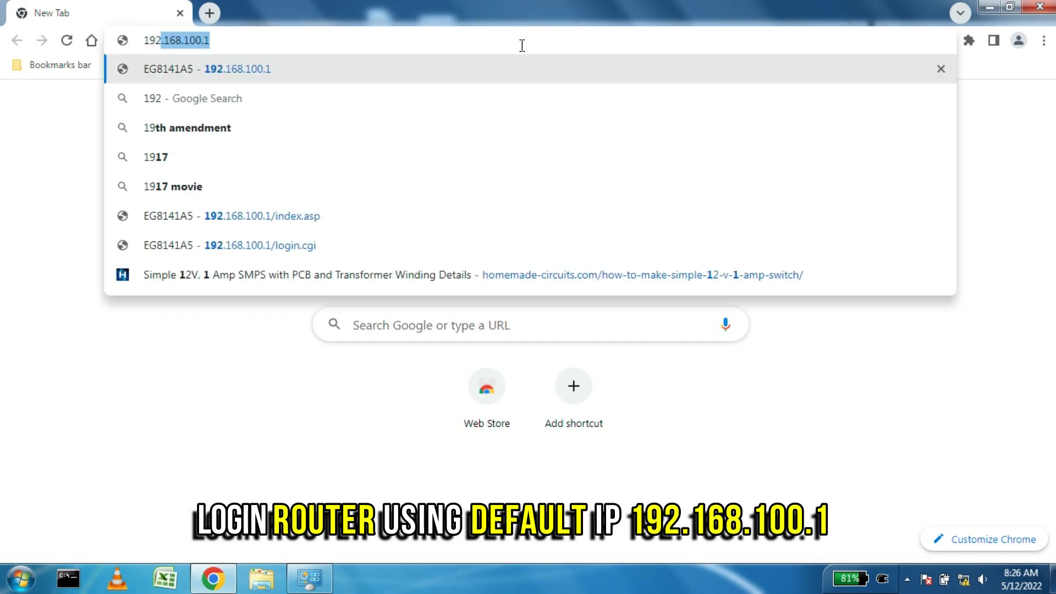
type(".168")
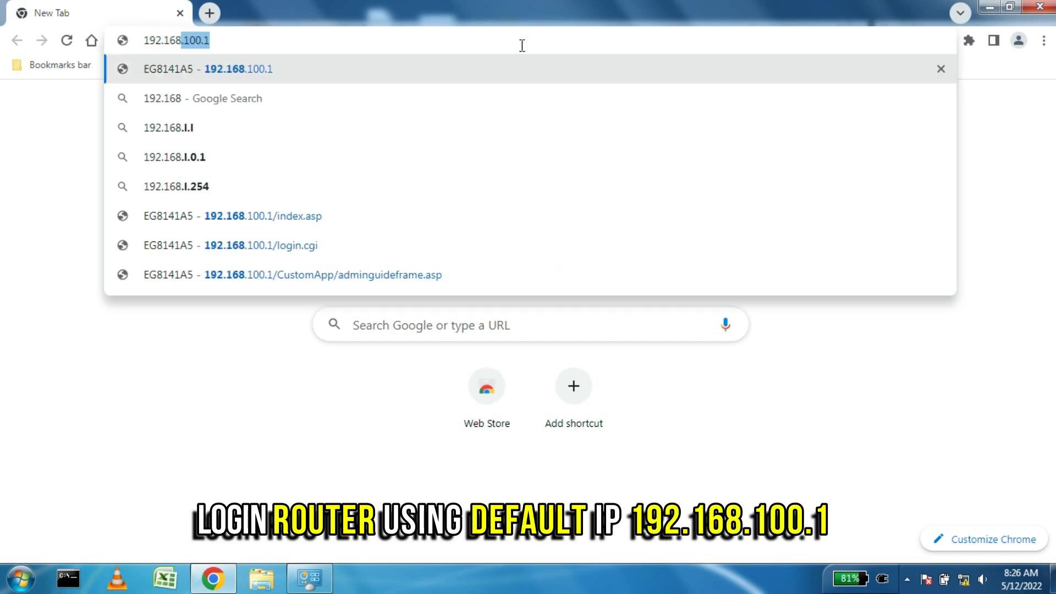
type(".100.1")
key("Return")
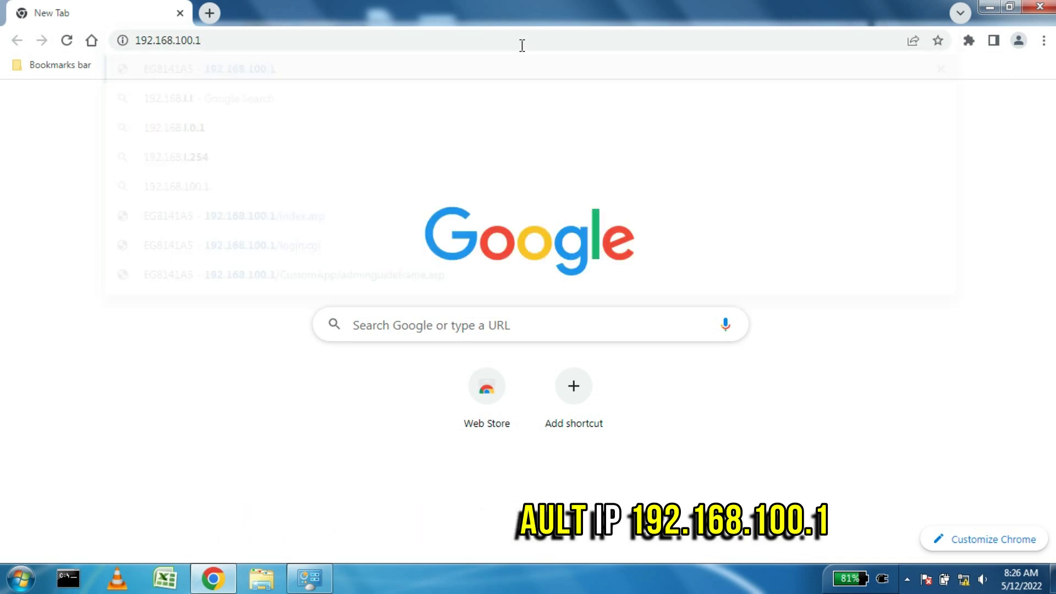
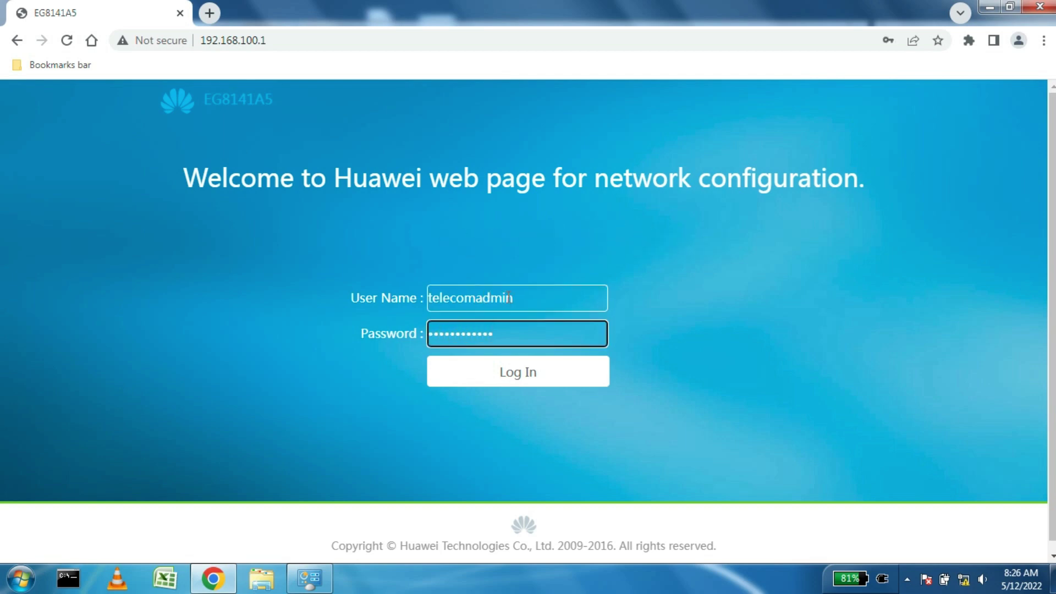
Step: Log in as telecomadmin and choose provisioning 'On the ONT web page'
left_click(496, 380)
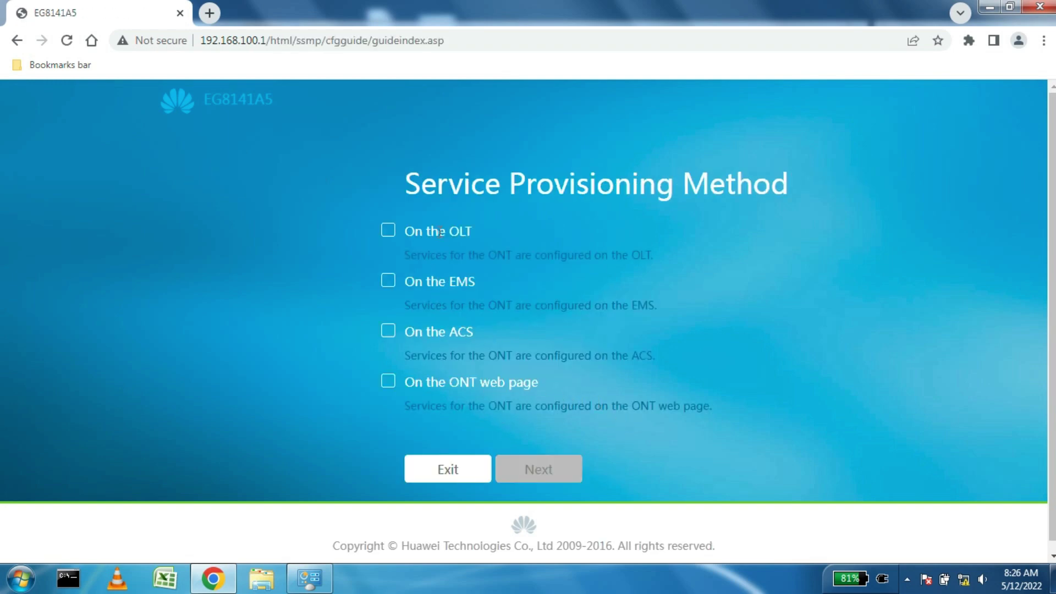
left_click_drag(436, 280, 468, 282)
left_click_drag(424, 331, 466, 335)
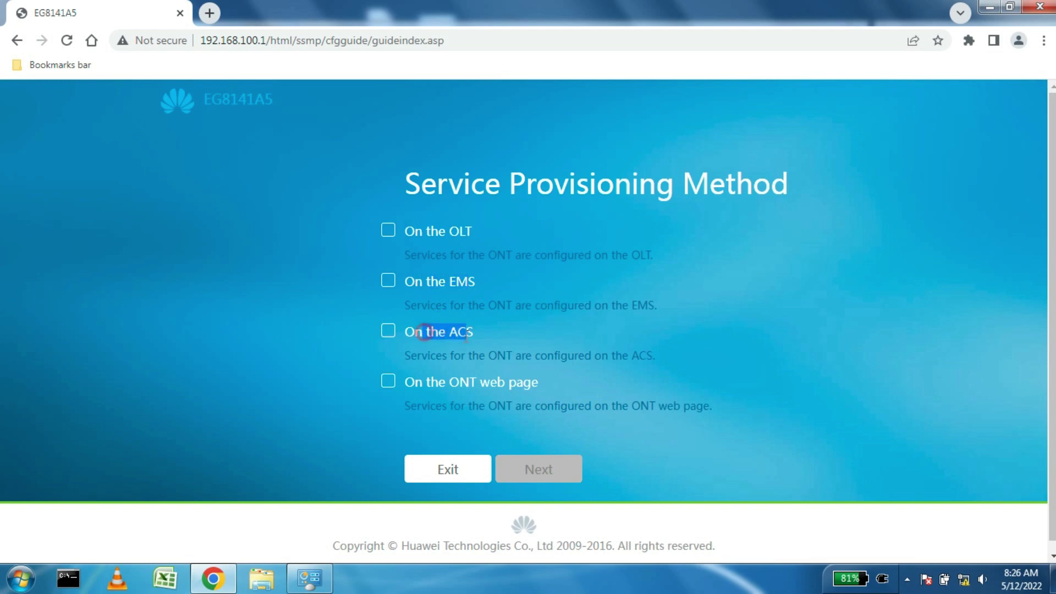
left_click(389, 381)
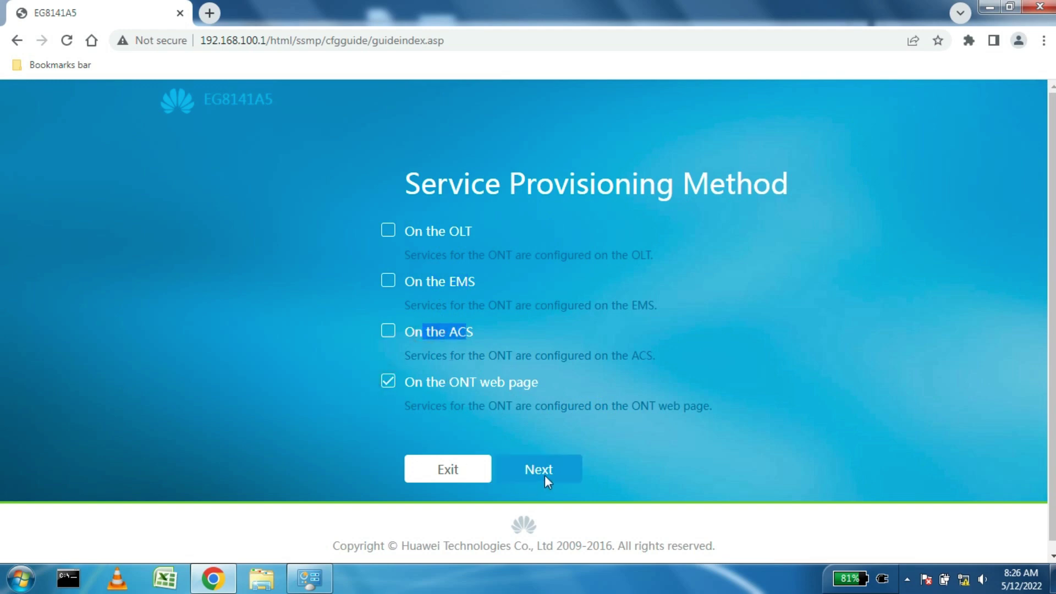
left_click(544, 475)
Step: Skip the ONT authentication and WAN configuration wizard steps, then return to the home page
scroll(682, 341, "down", 3)
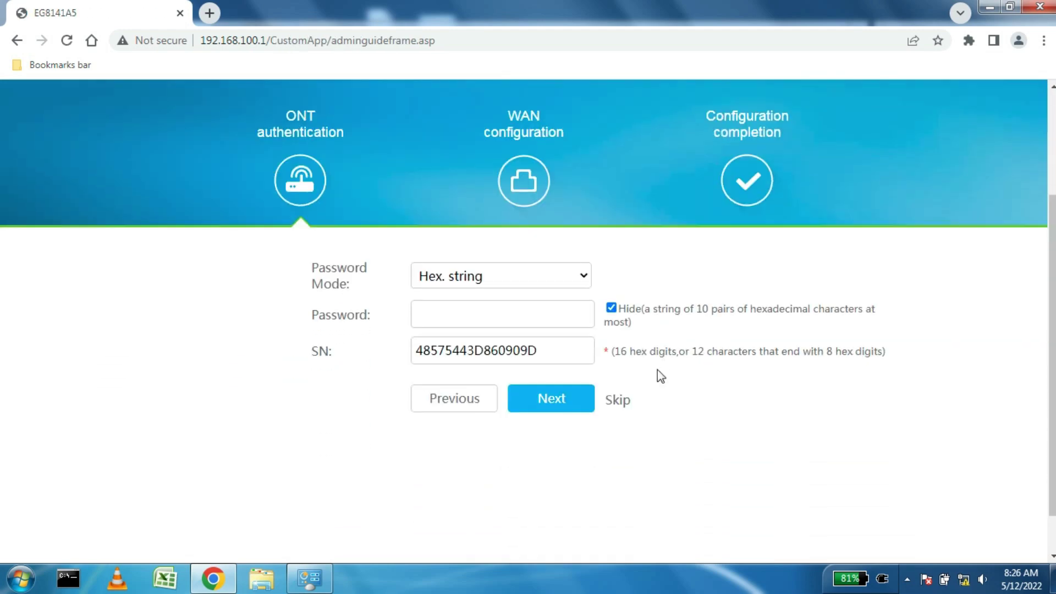
left_click(617, 400)
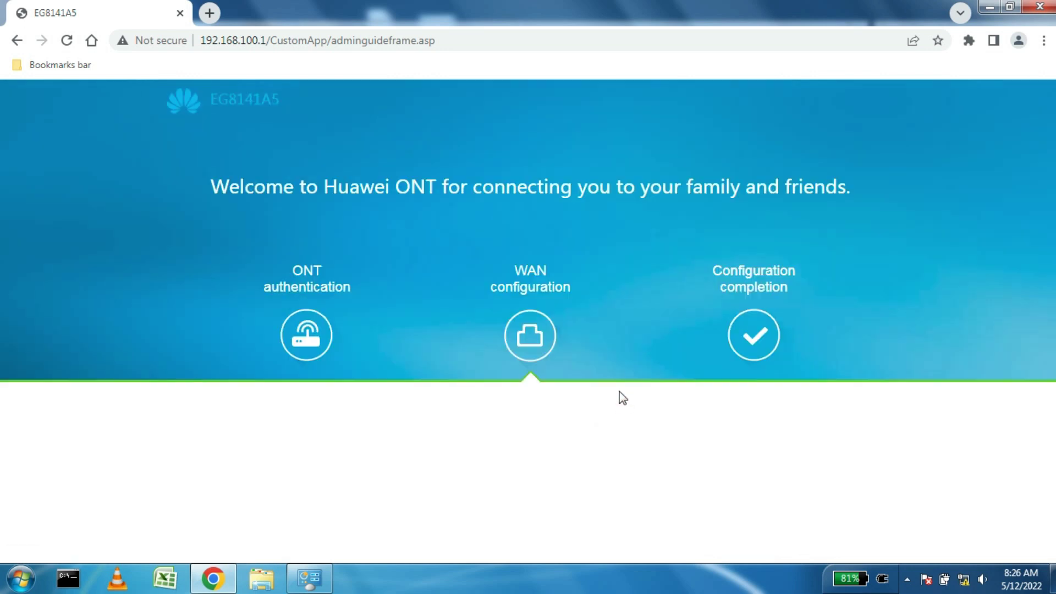
scroll(619, 358, "down", 1)
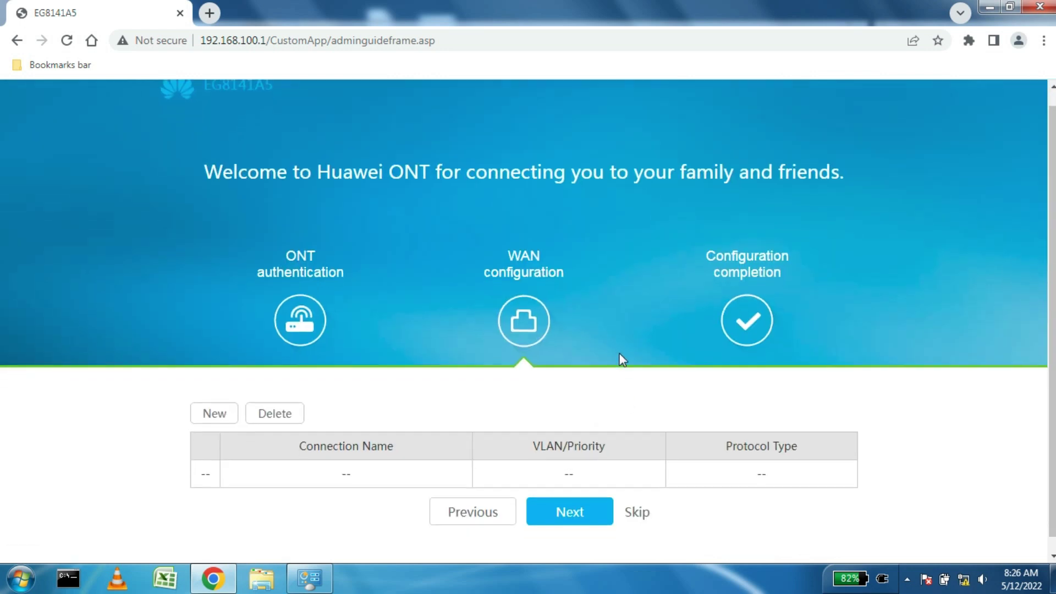
left_click(638, 499)
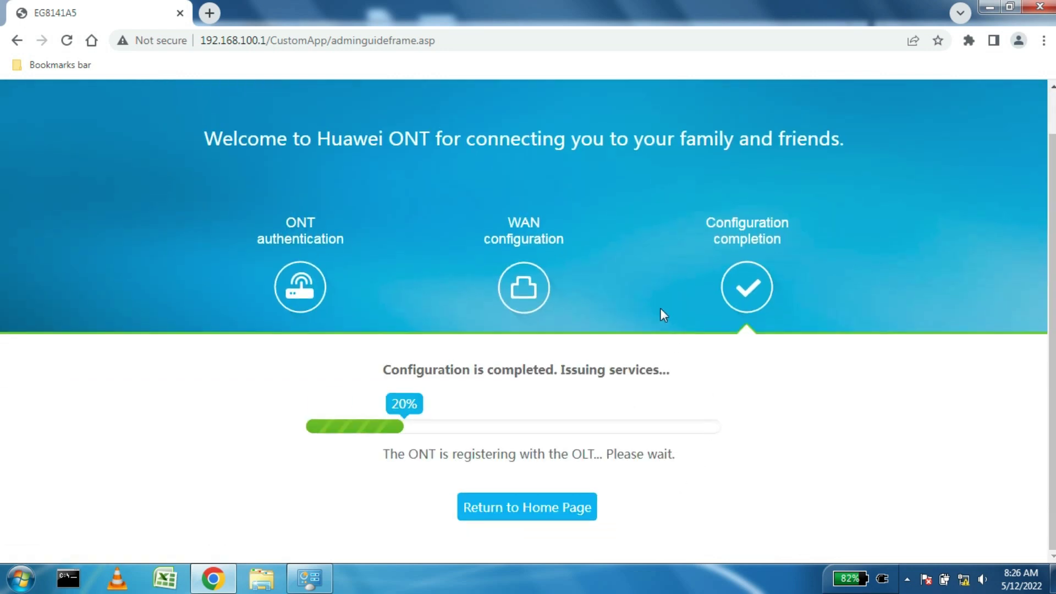
left_click(549, 506)
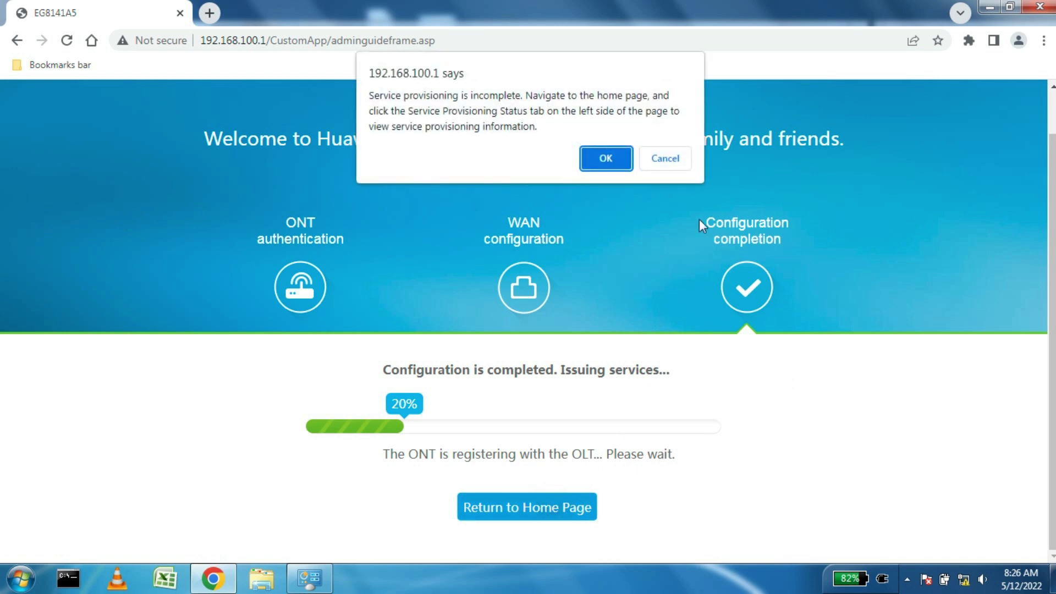
Step: Confirm leaving the wizard and go to Advanced Configuration's WAN settings
left_click(605, 158)
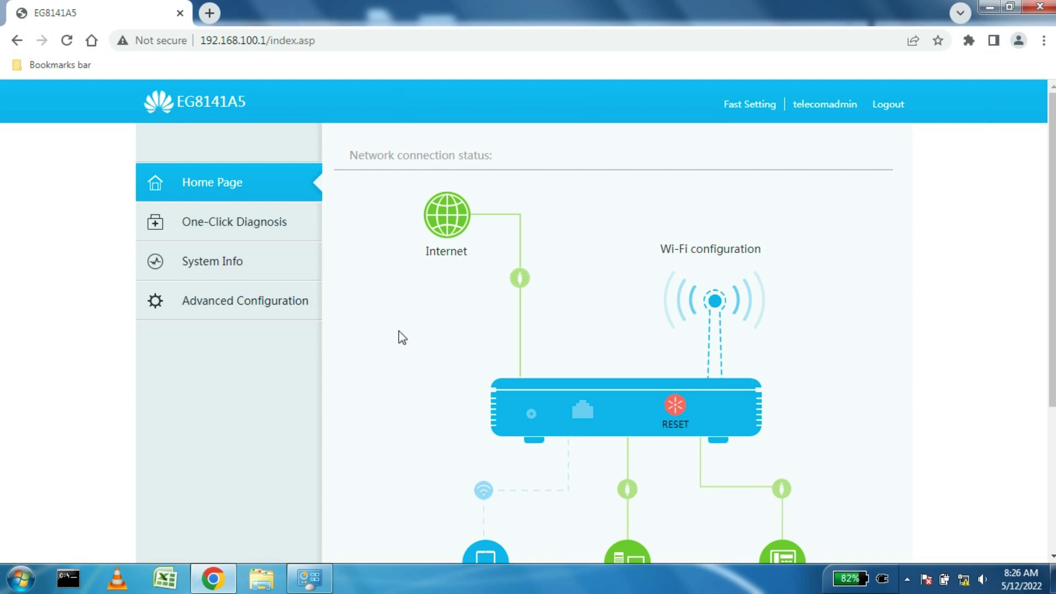
left_click(260, 307)
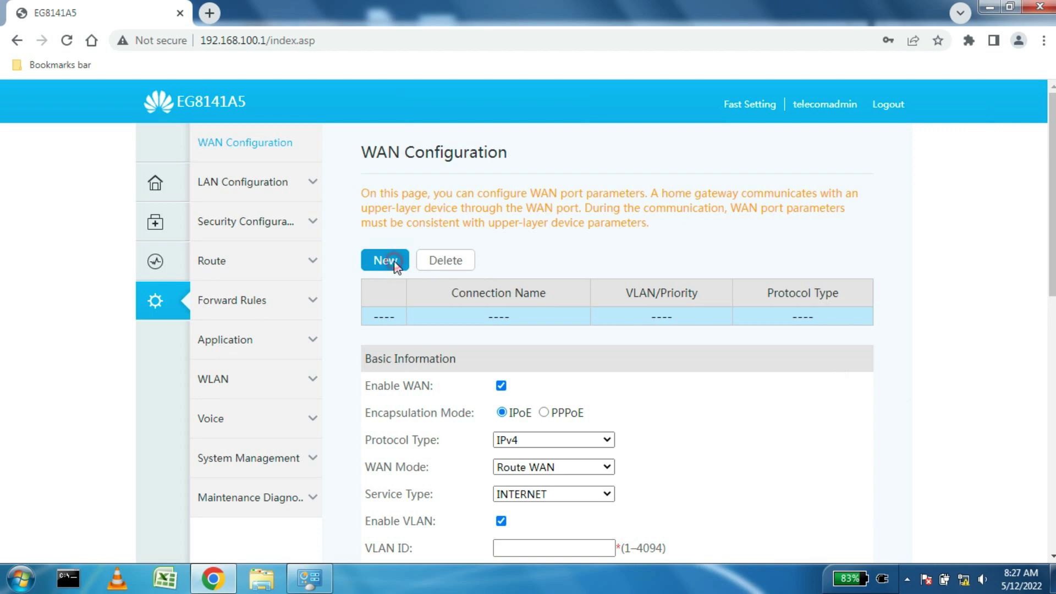
Step: Keep IPv4 and Route WAN, and set the service type to VOIP
scroll(497, 277, "down", 3)
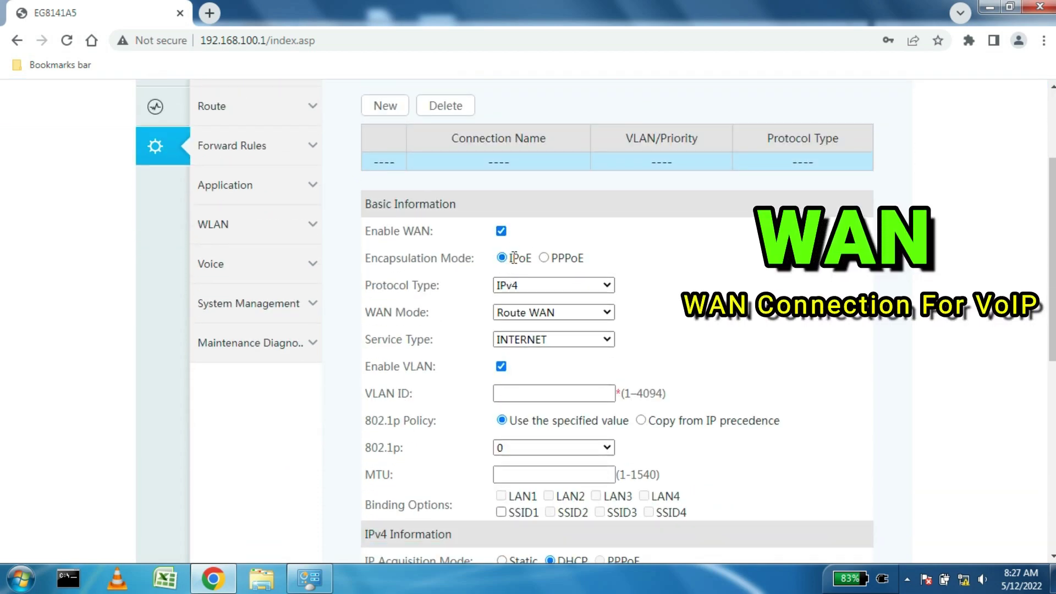
left_click_drag(513, 258, 533, 258)
left_click(523, 285)
left_click(519, 301)
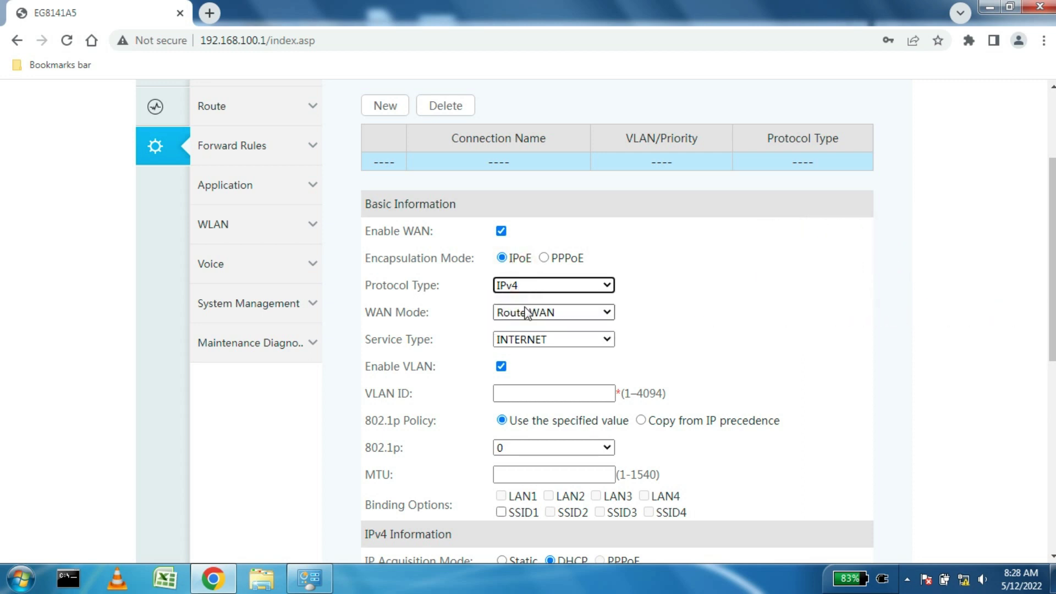
left_click(526, 315)
left_click(531, 325)
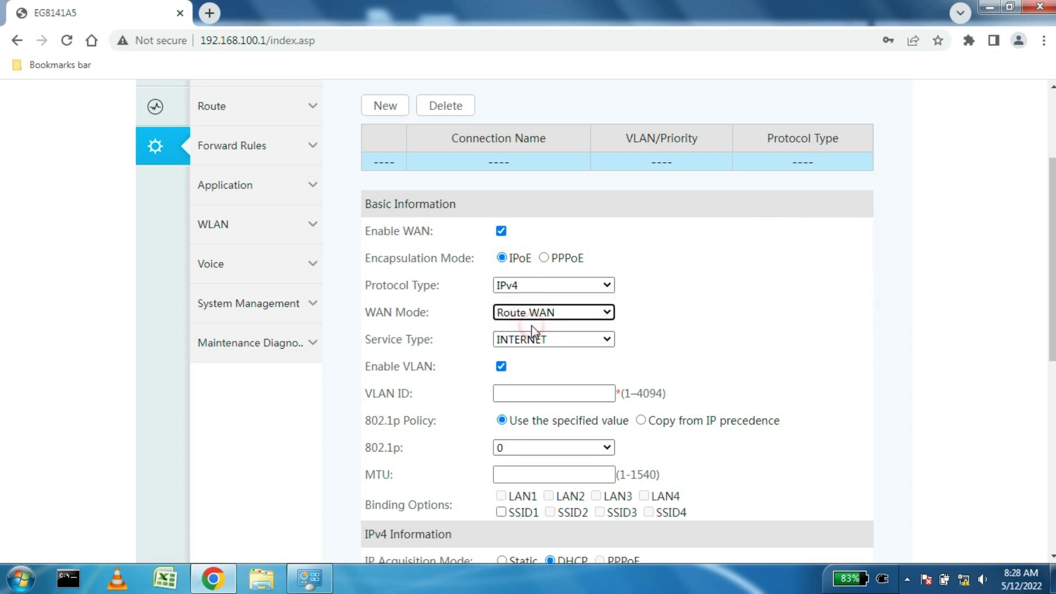
left_click(533, 341)
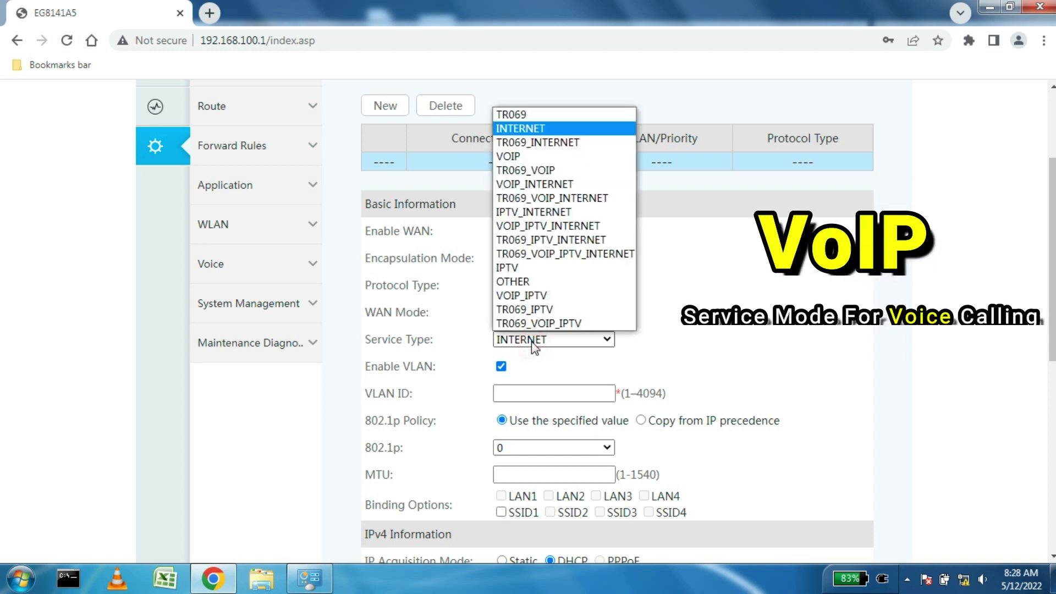
left_click(525, 157)
Step: Enter VLAN ID 1849, keep 802.1p priority 0, and set MTU 1500
scroll(536, 279, "down", 3)
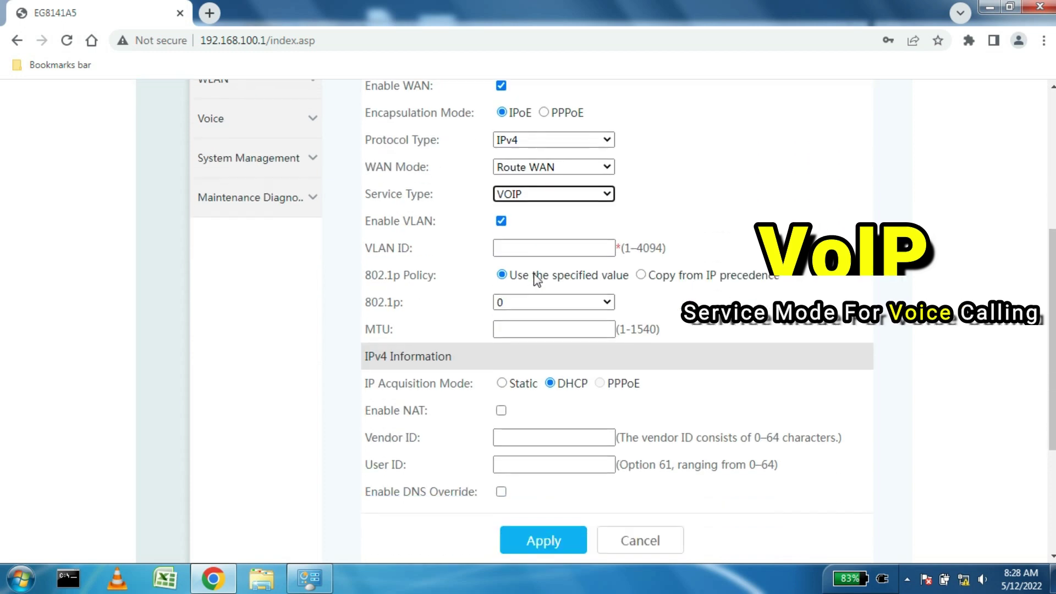
left_click(527, 239)
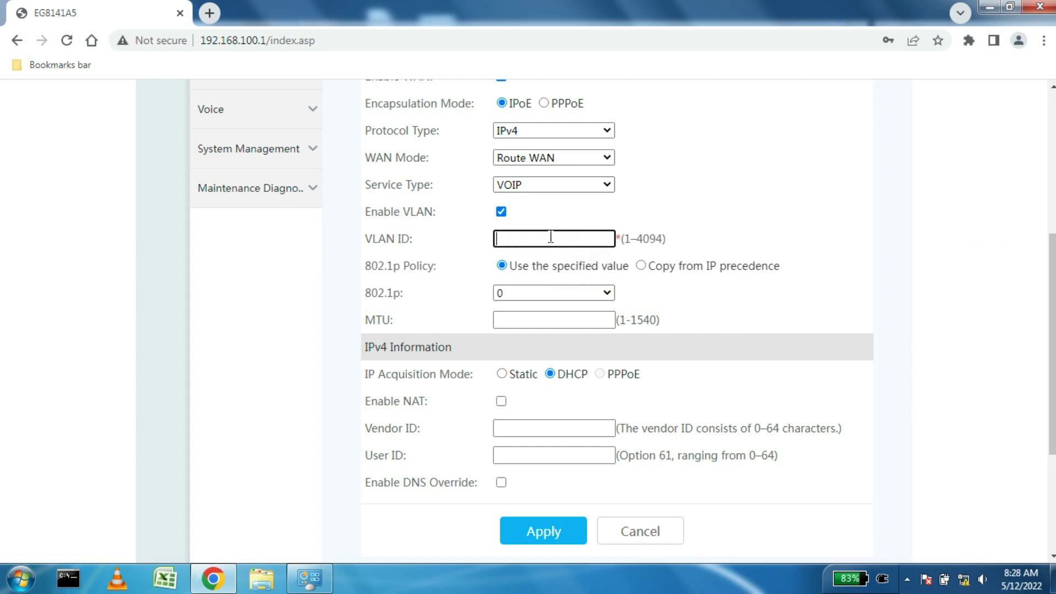
type("1849")
left_click(535, 296)
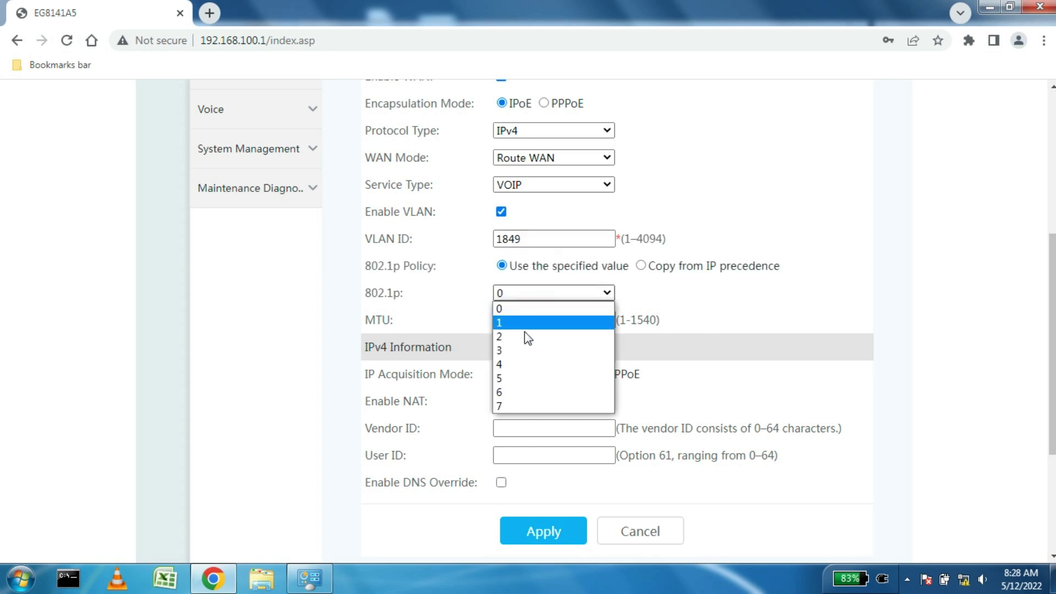
left_click(523, 310)
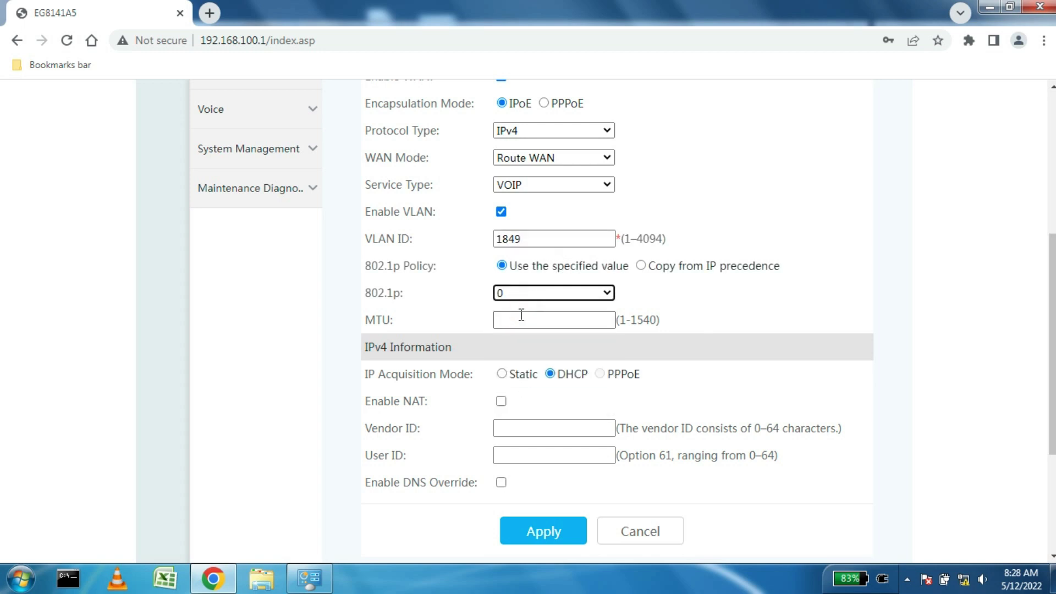
left_click(520, 319)
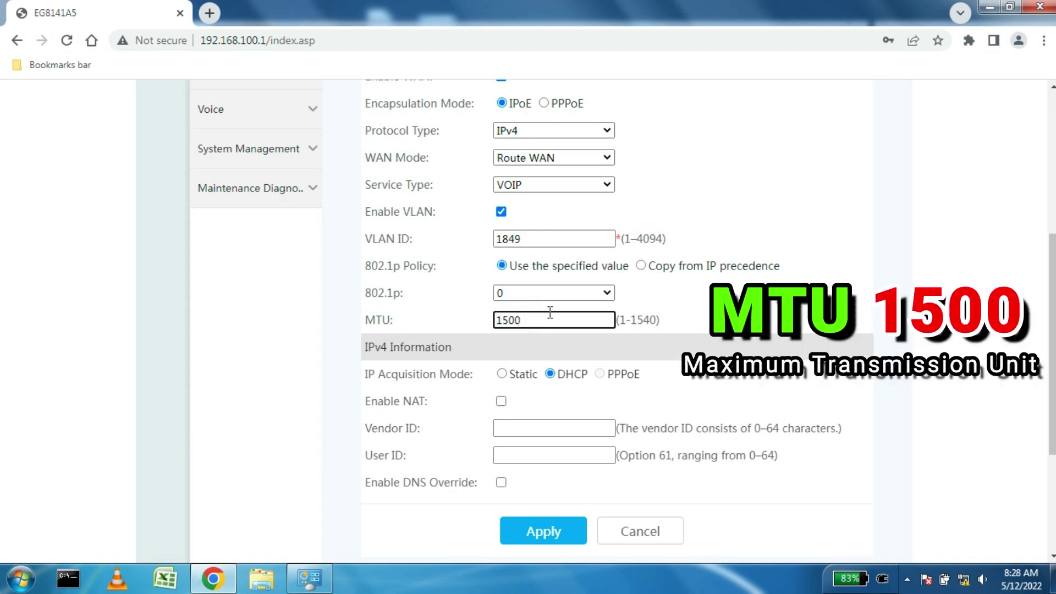
left_click(682, 372)
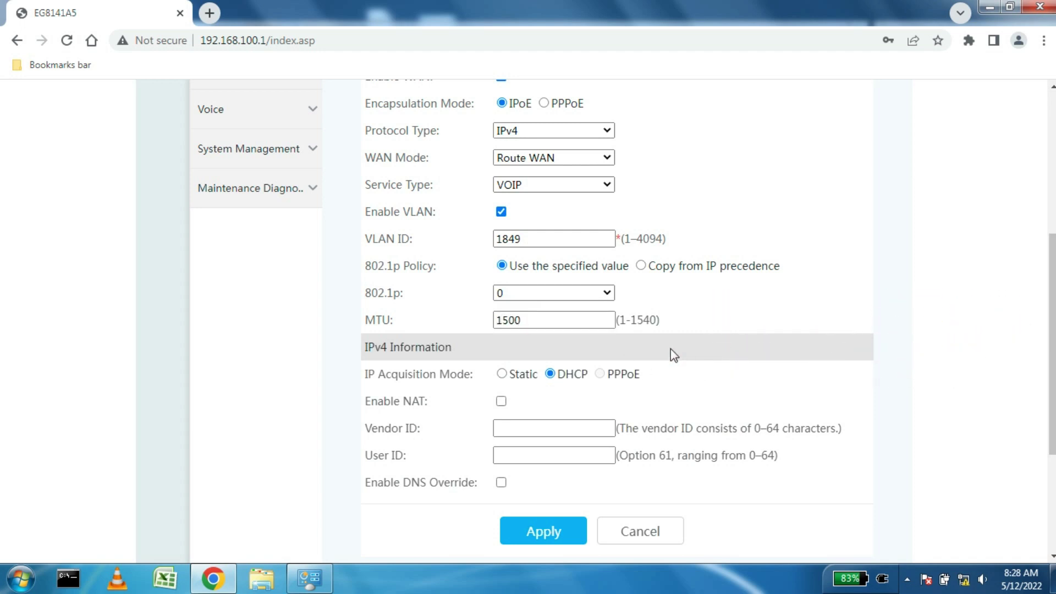
Step: Keep DHCP addressing and apply the new VOIP WAN connection
scroll(671, 349, "down", 3)
left_click_drag(558, 223, 641, 219)
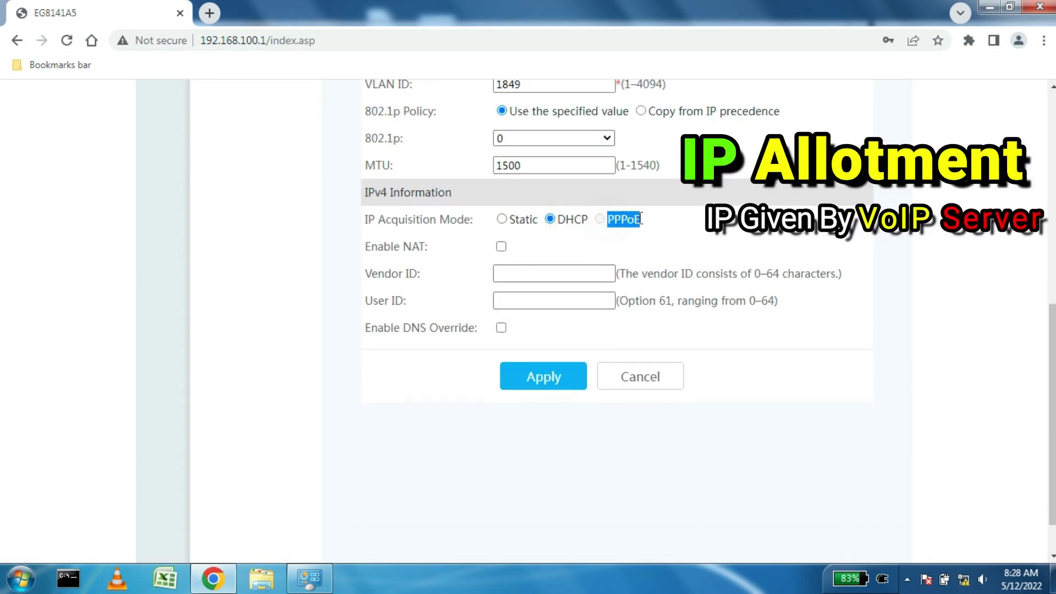
left_click(665, 220)
left_click_drag(565, 221, 589, 221)
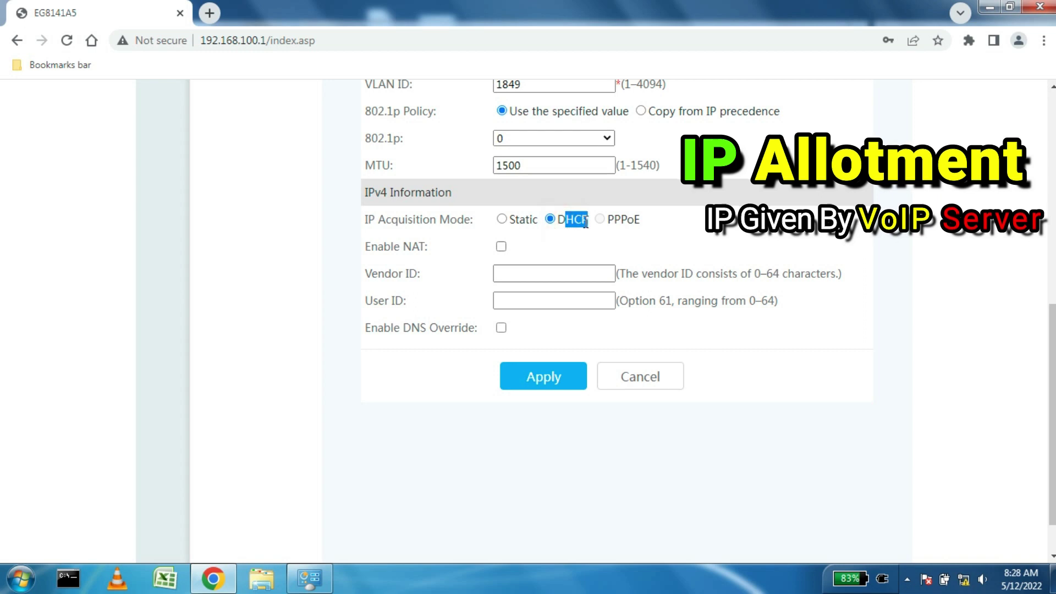
left_click(573, 235)
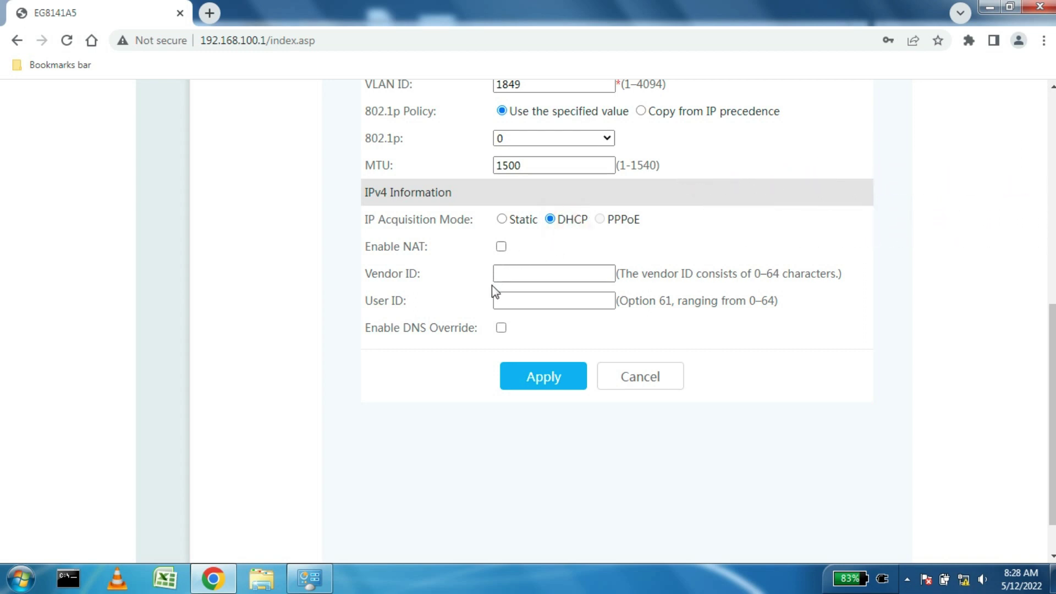
left_click(533, 385)
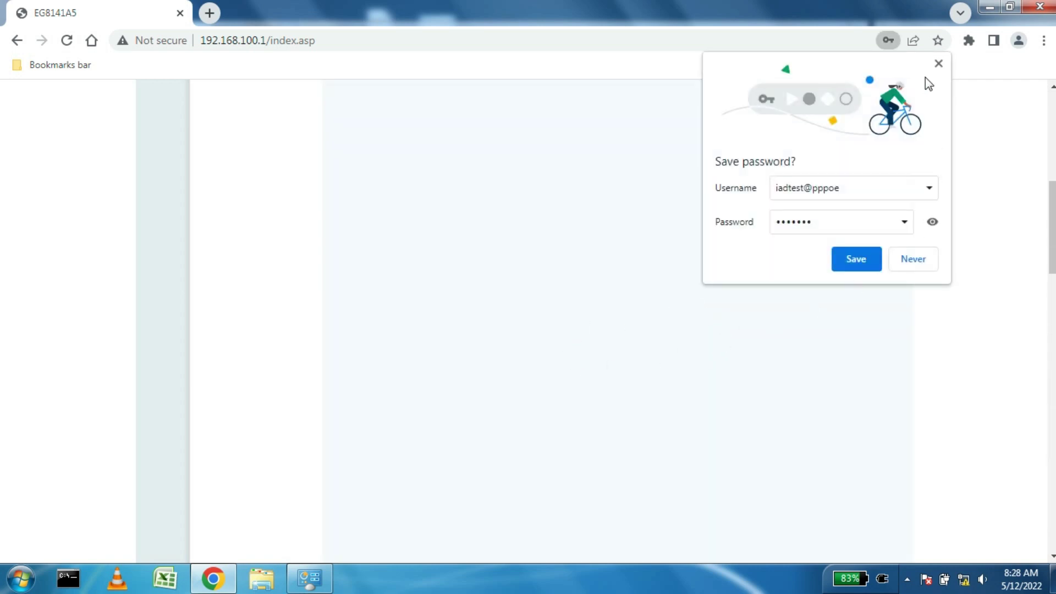
Step: Dismiss Chrome's password prompt and review the saved 1_VOIP_R_VID_1849 connection's settings
left_click(939, 65)
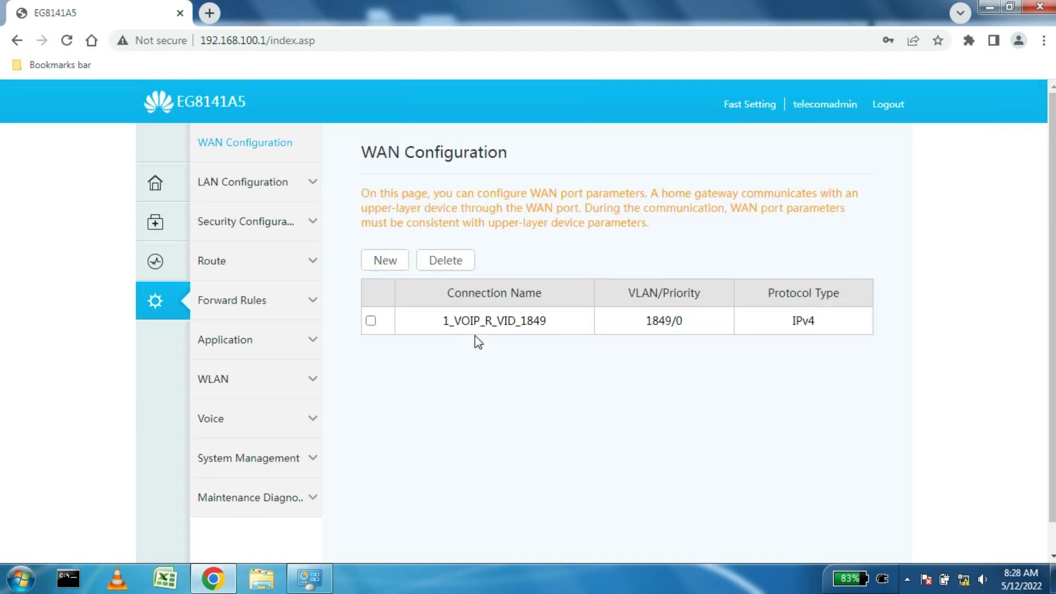
left_click_drag(439, 321, 825, 324)
left_click(796, 373)
scroll(795, 373, "down", 4)
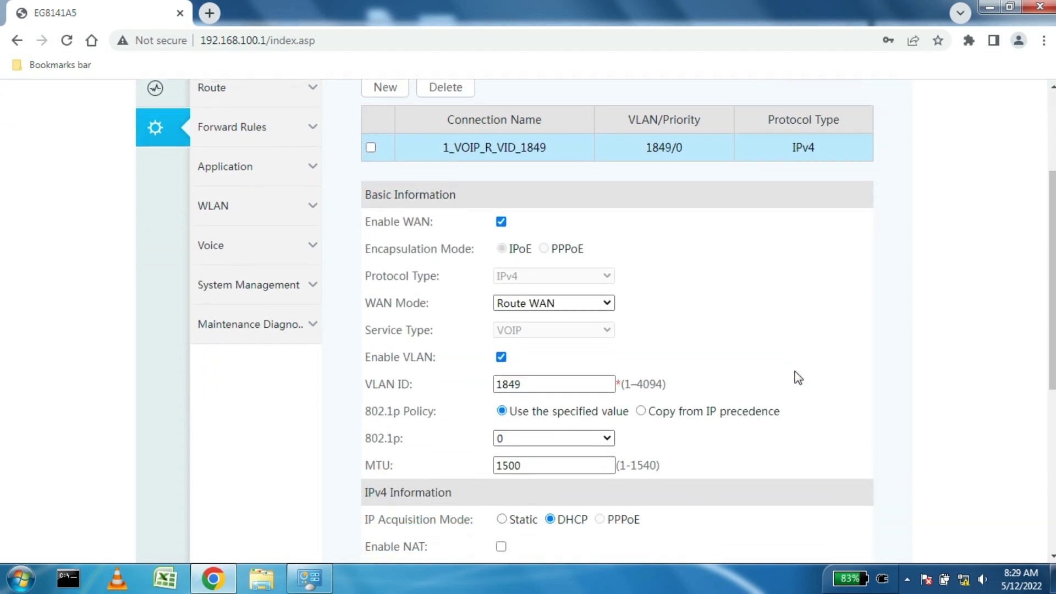
scroll(797, 377, "down", 5)
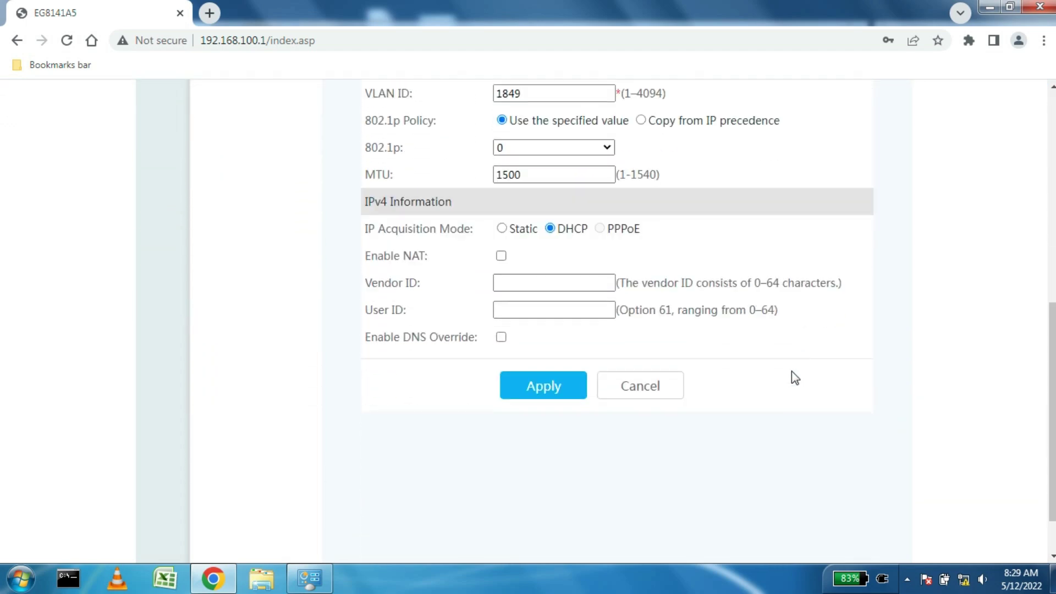
scroll(792, 378, "up", 4)
scroll(752, 380, "up", 4)
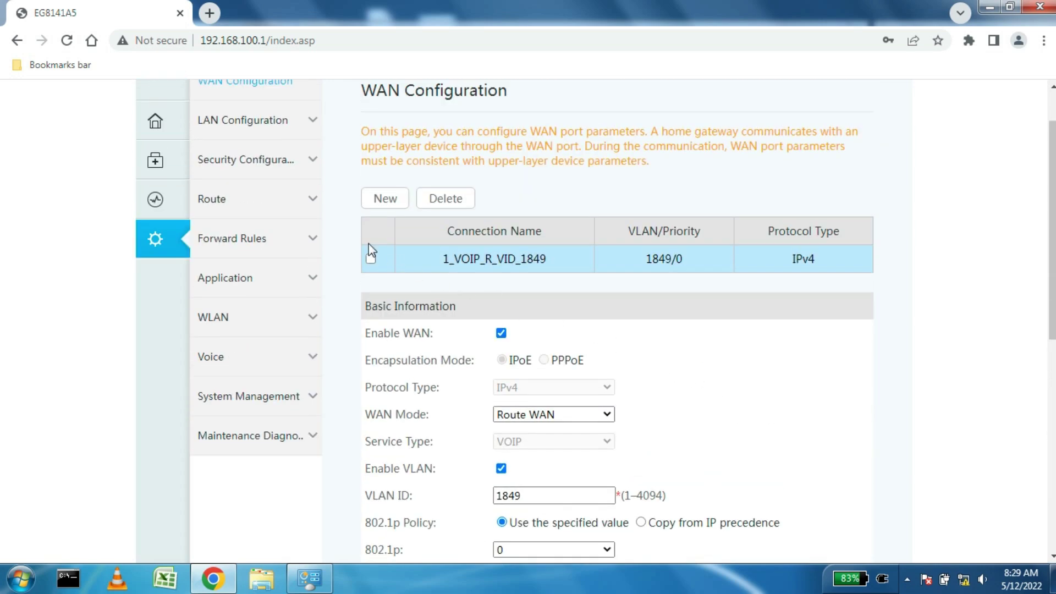
left_click(226, 361)
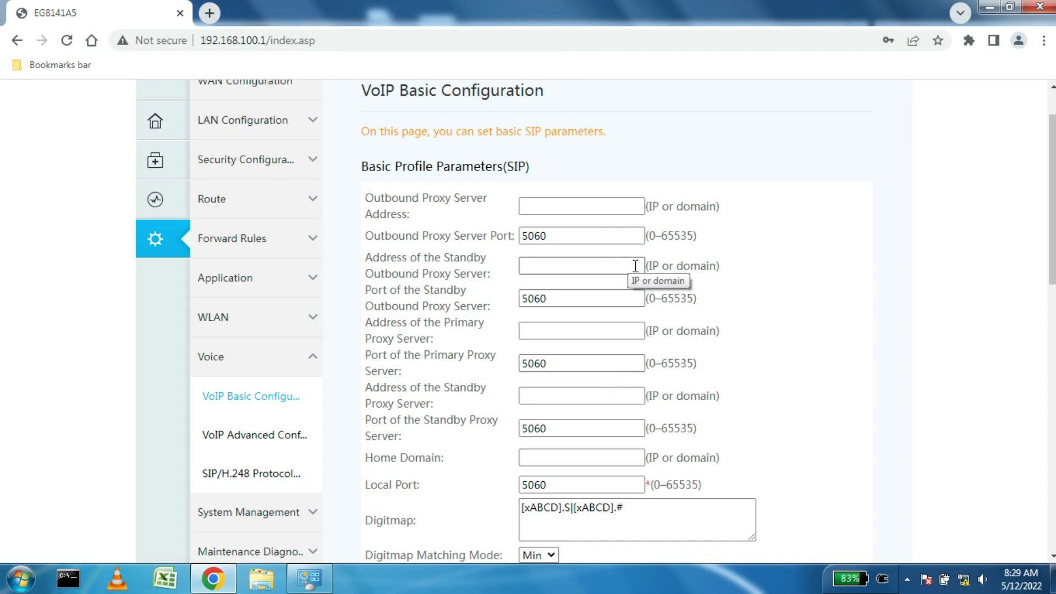
scroll(635, 266, "up", 2)
scroll(595, 266, "down", 3)
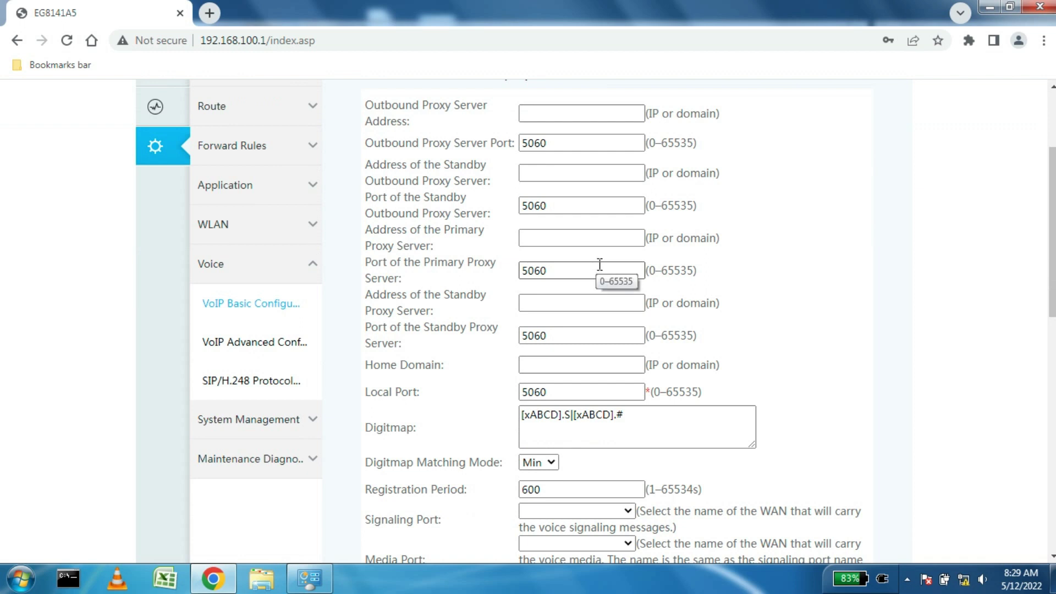
scroll(601, 262, "up", 1)
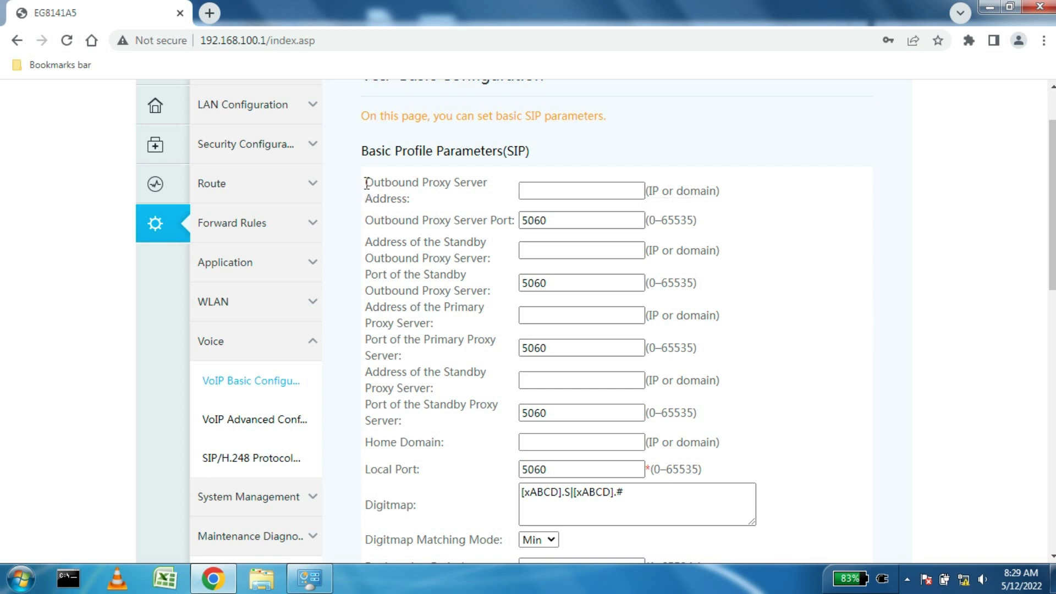
Step: Enter upe.ftth.ims.bsnl.in as the Outbound Proxy Server Address and copy it
left_click_drag(366, 183, 442, 193)
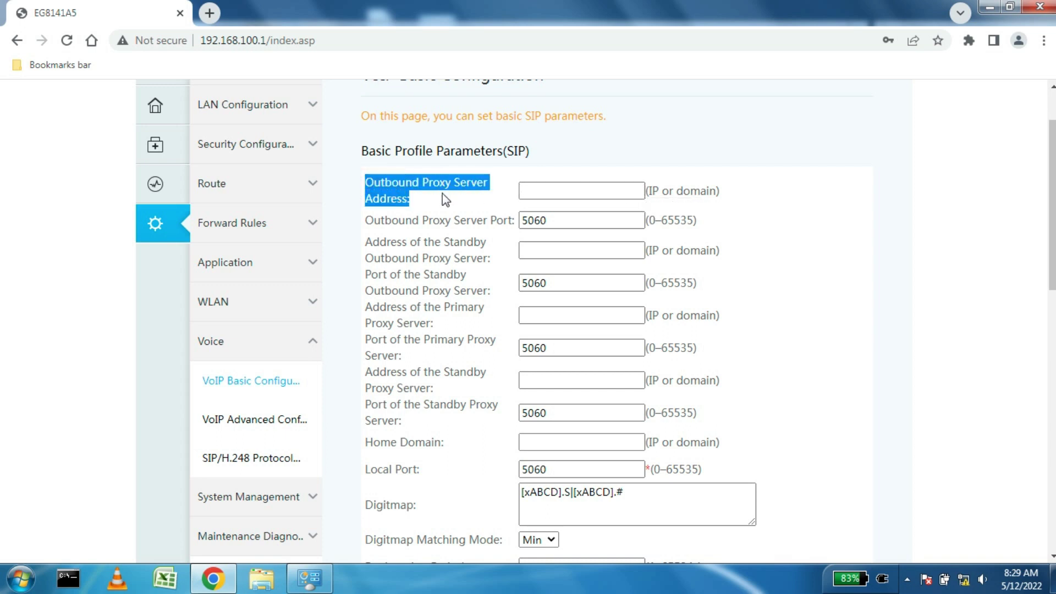
left_click(553, 189)
type("upe.ftth.ims.bsnl.in")
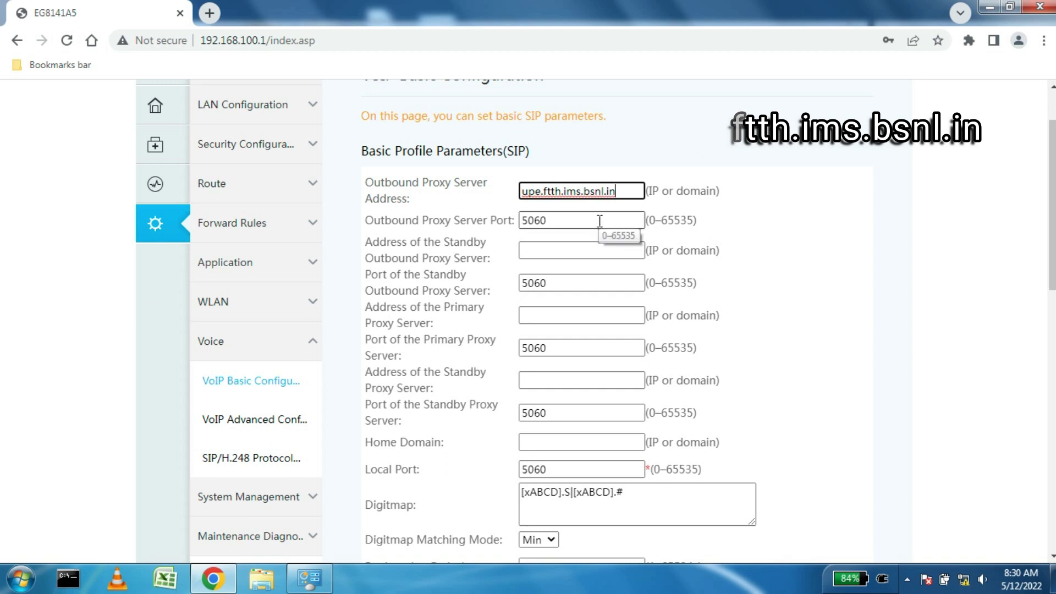
left_click_drag(641, 190, 517, 194)
key("ctrl+c")
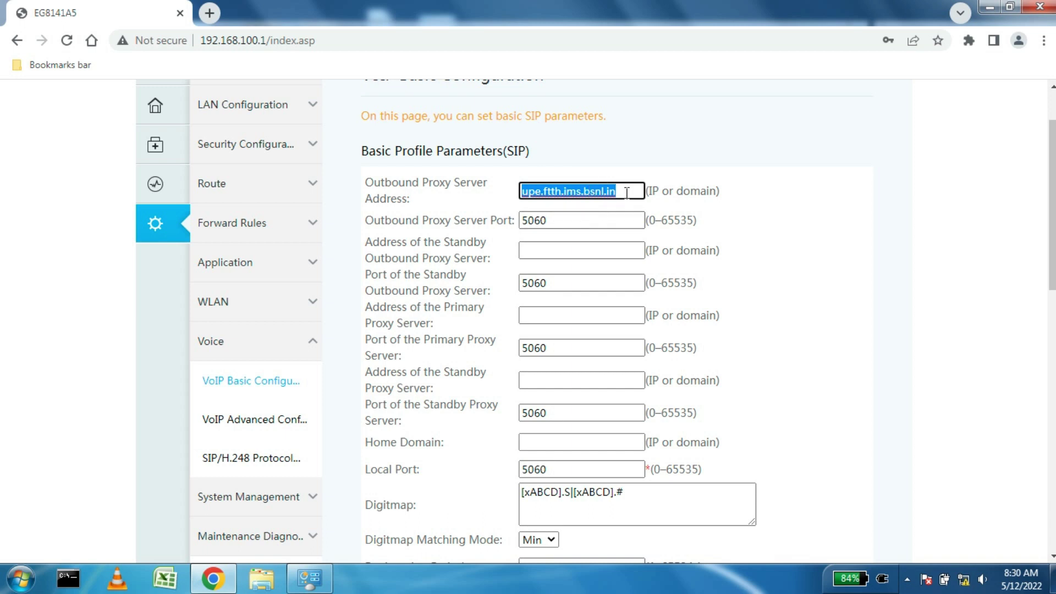
Step: Paste upe.ftth.ims.bsnl.in into Standby Outbound, Primary, Standby Proxy and Home Domain fields
left_click(591, 247)
key("ctrl+v")
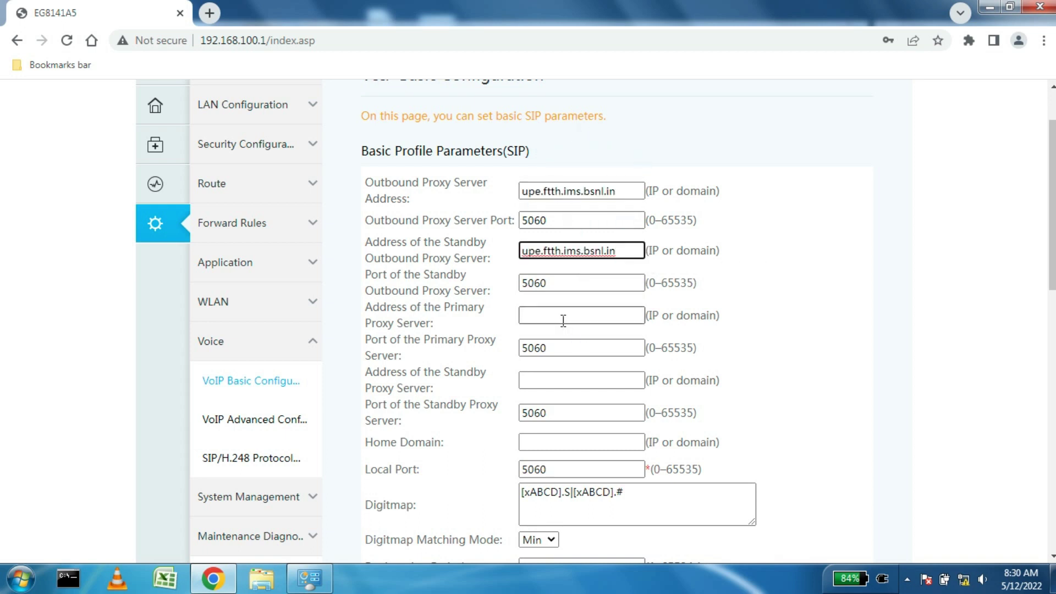
left_click(563, 320)
key("ctrl+v")
left_click(571, 380)
key("ctrl+v")
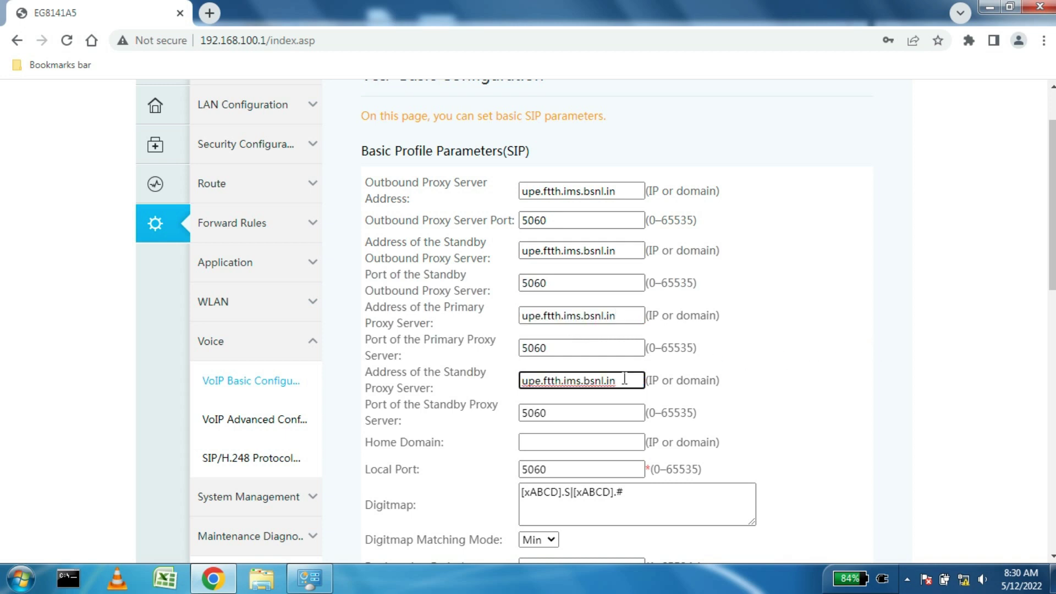
scroll(678, 374, "down", 3)
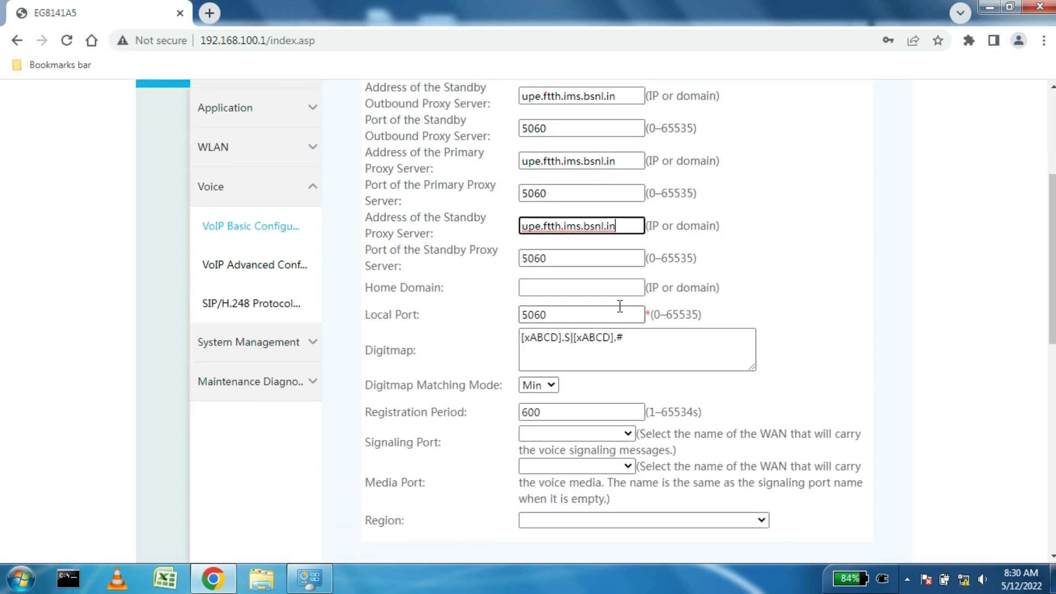
left_click(572, 286)
key("ctrl+v")
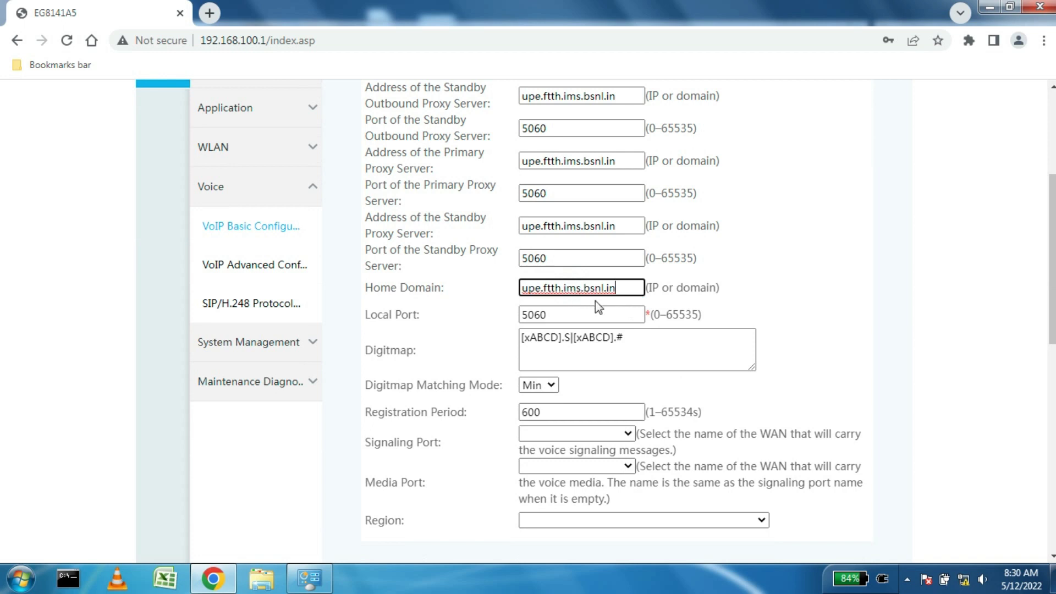
left_click_drag(1055, 263, 1054, 313)
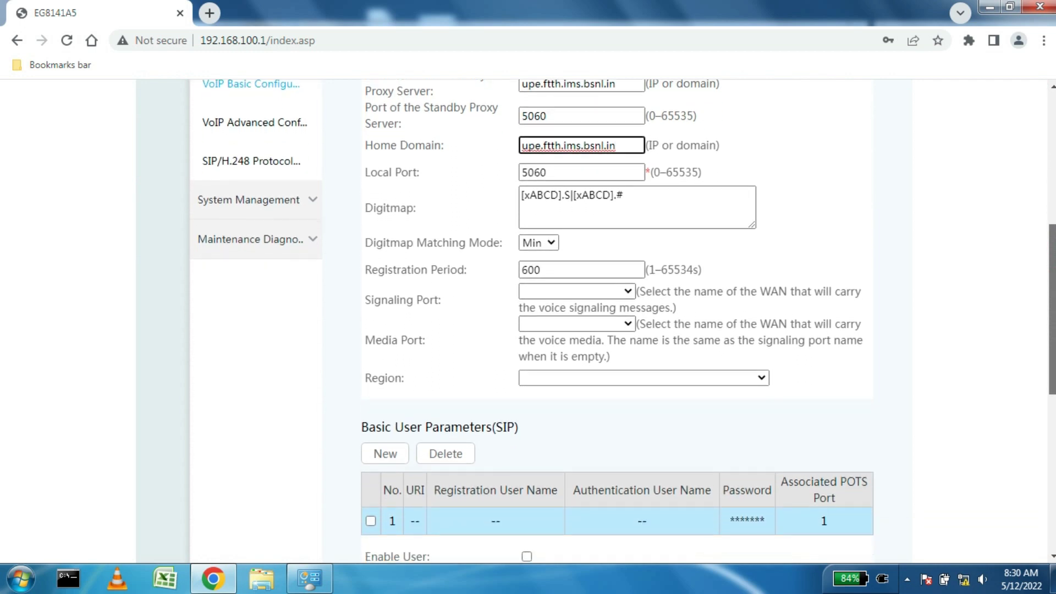
Step: Route voice signaling and media over the 1_VOIP_R_VID_1849 WAN
left_click(619, 293)
left_click(611, 333)
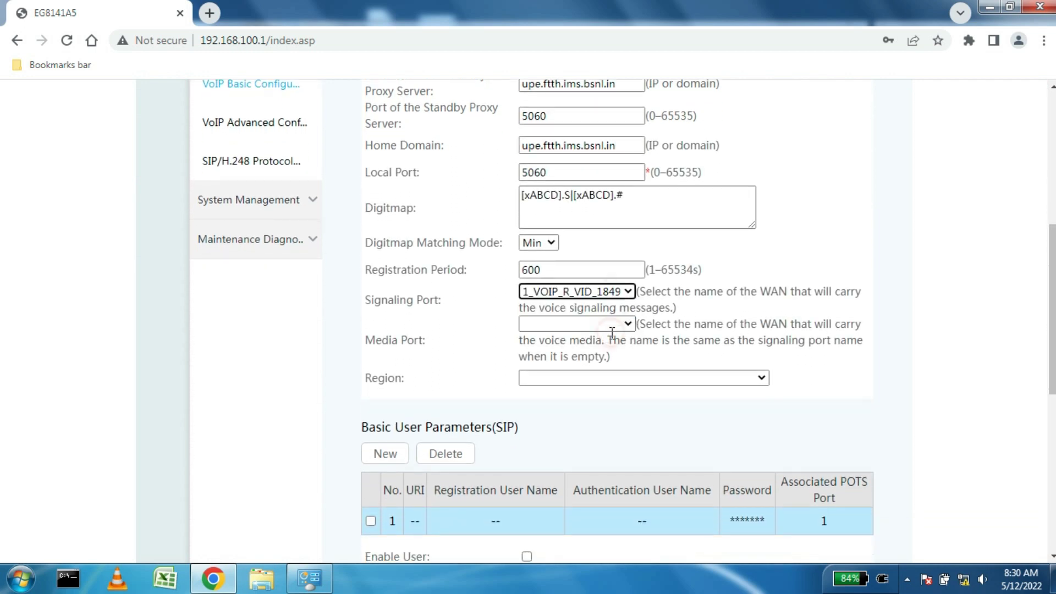
left_click(619, 326)
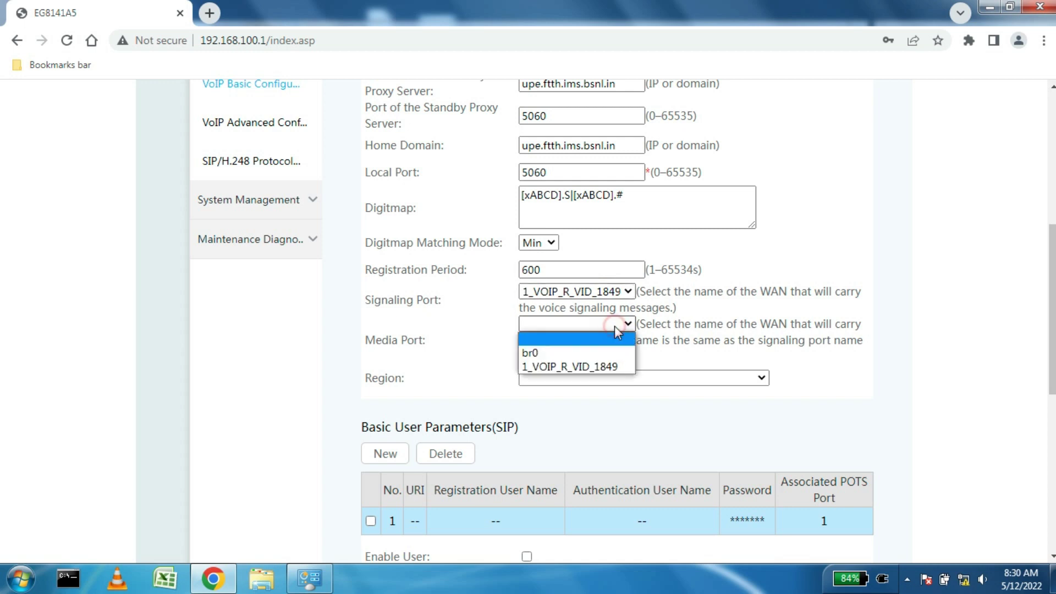
left_click(597, 365)
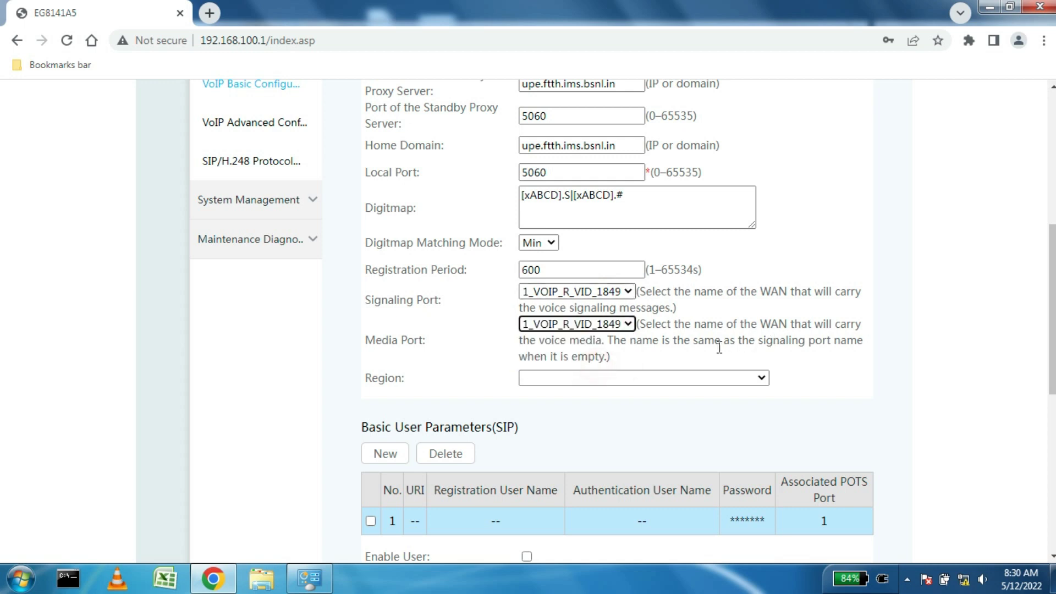
Step: Set the voice Region to India
left_click(613, 382)
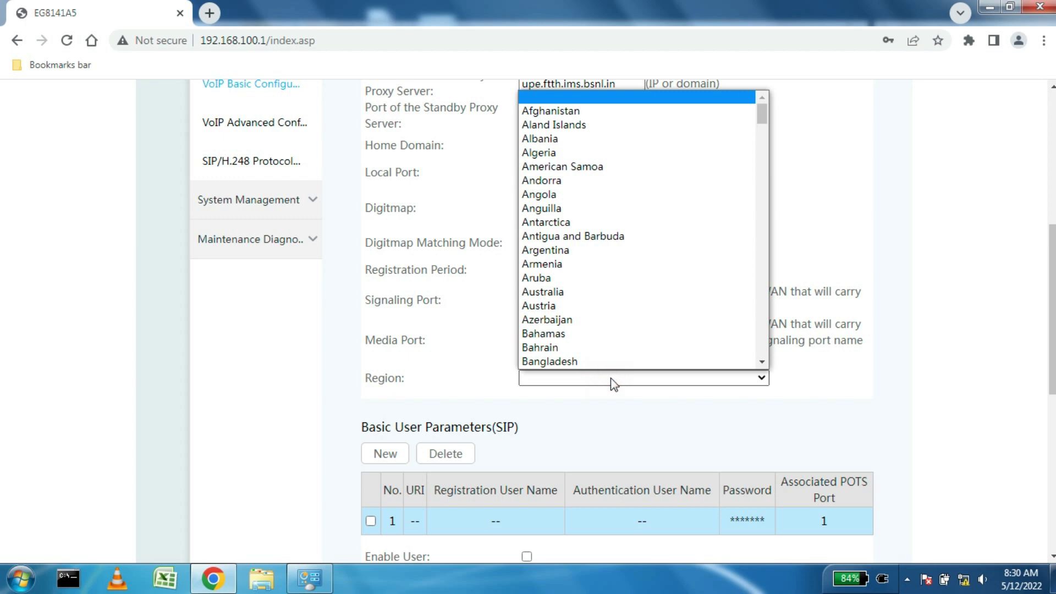
scroll(617, 325, "down", 5)
scroll(633, 284, "down", 15)
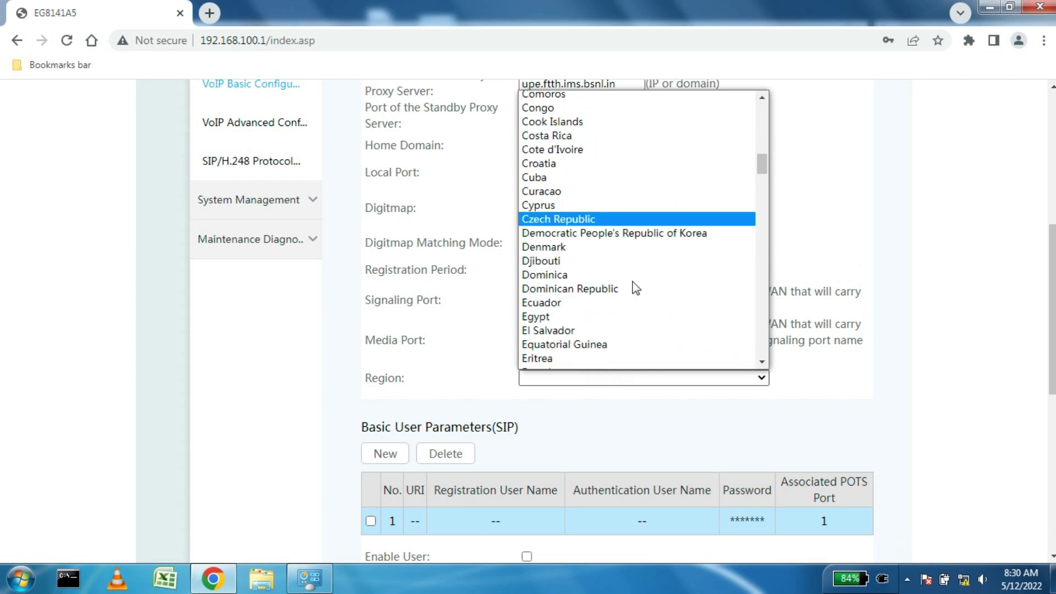
scroll(634, 281, "up", 4)
scroll(635, 279, "down", 15)
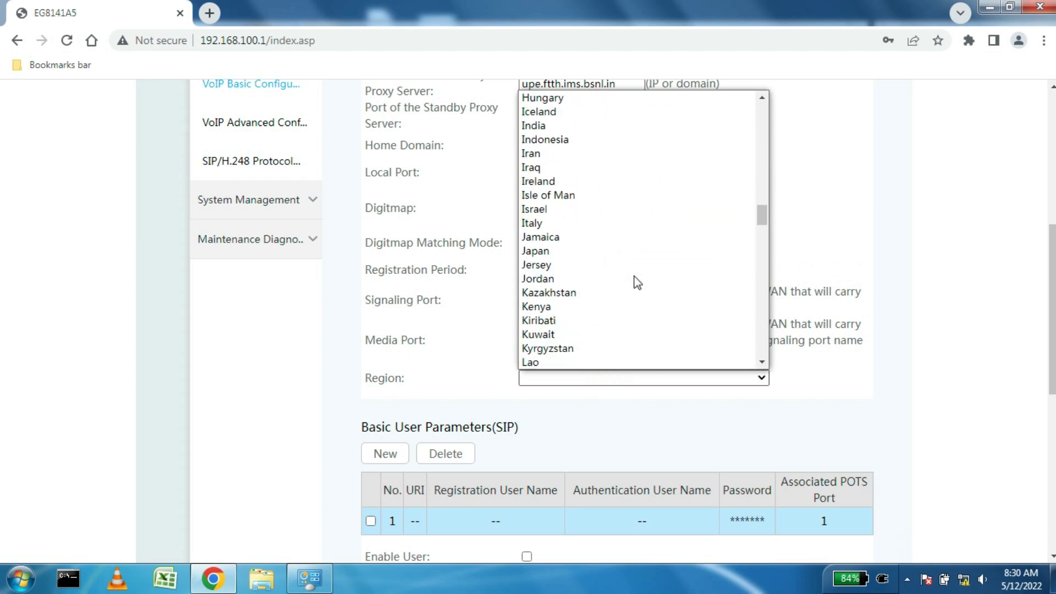
scroll(634, 277, "up", 7)
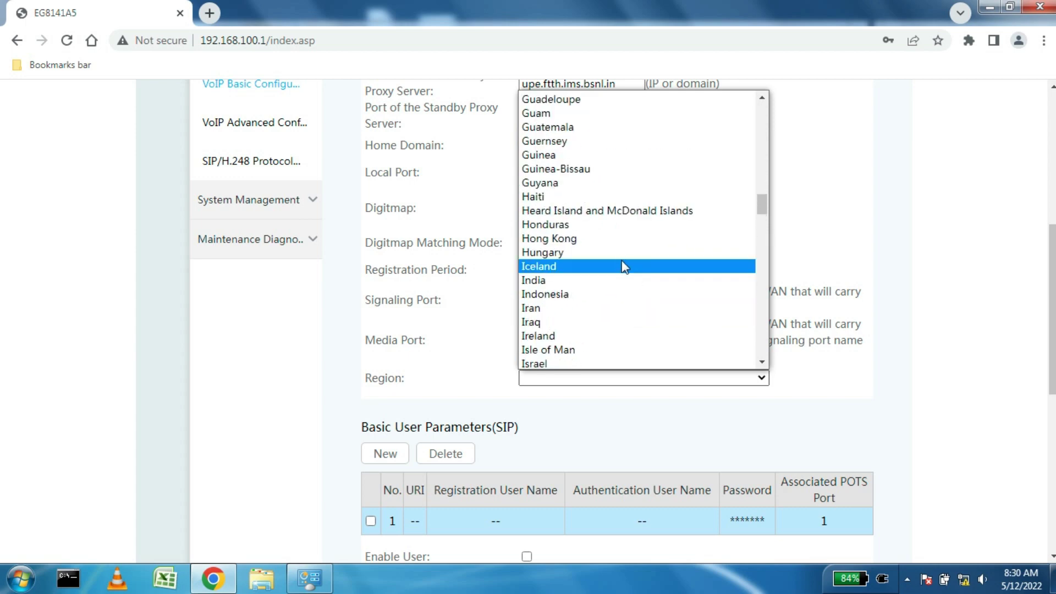
left_click(595, 277)
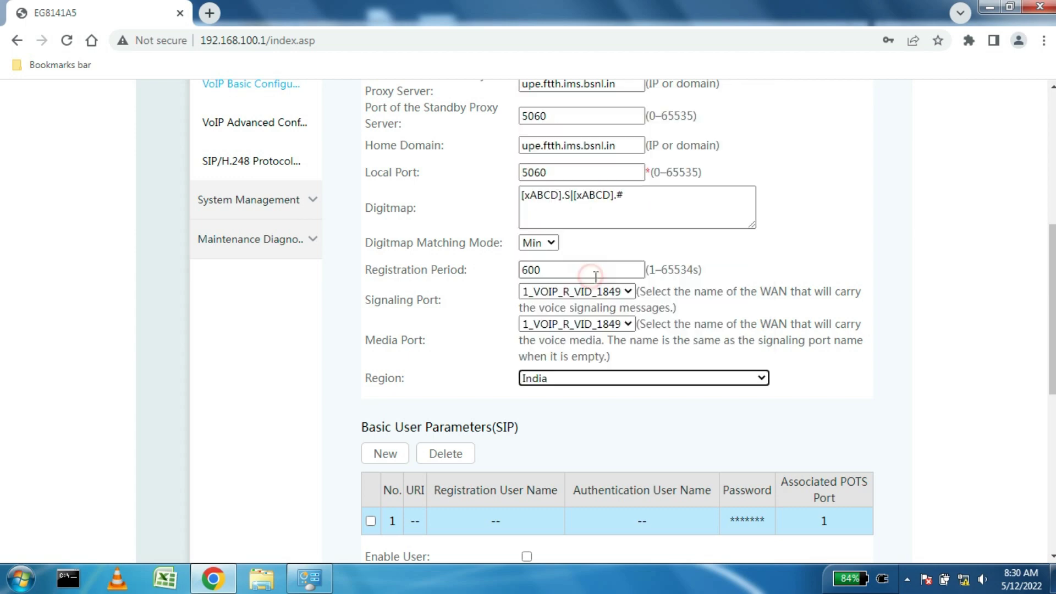
left_click(914, 350)
scroll(915, 349, "down", 3)
Step: Enable SIP user 1 with the subscriber's phone number as registration and authentication user name
scroll(917, 342, "down", 3)
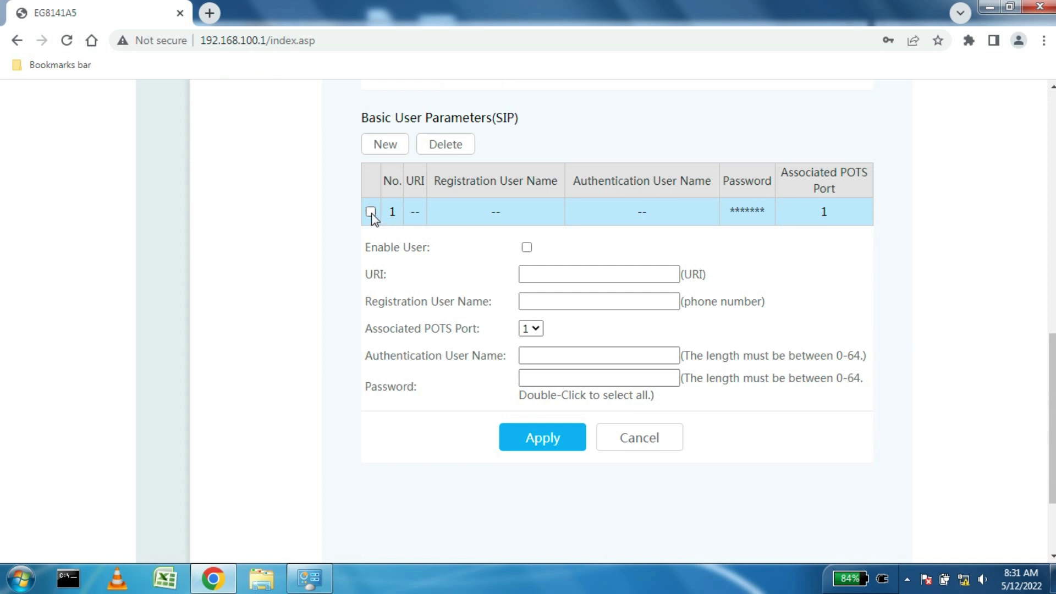
left_click(527, 247)
left_click(556, 301)
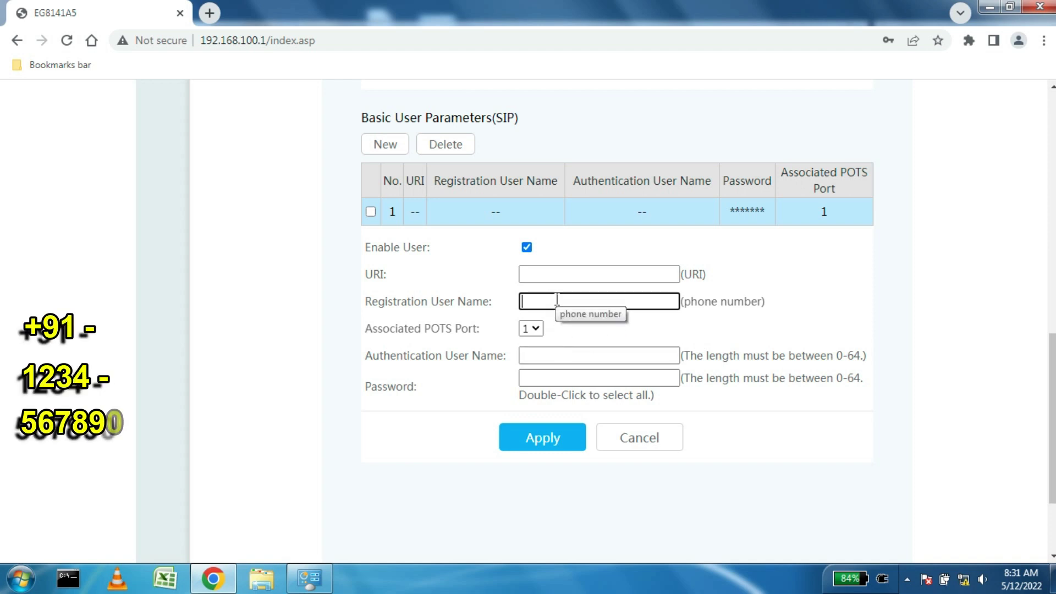
type("+911234")
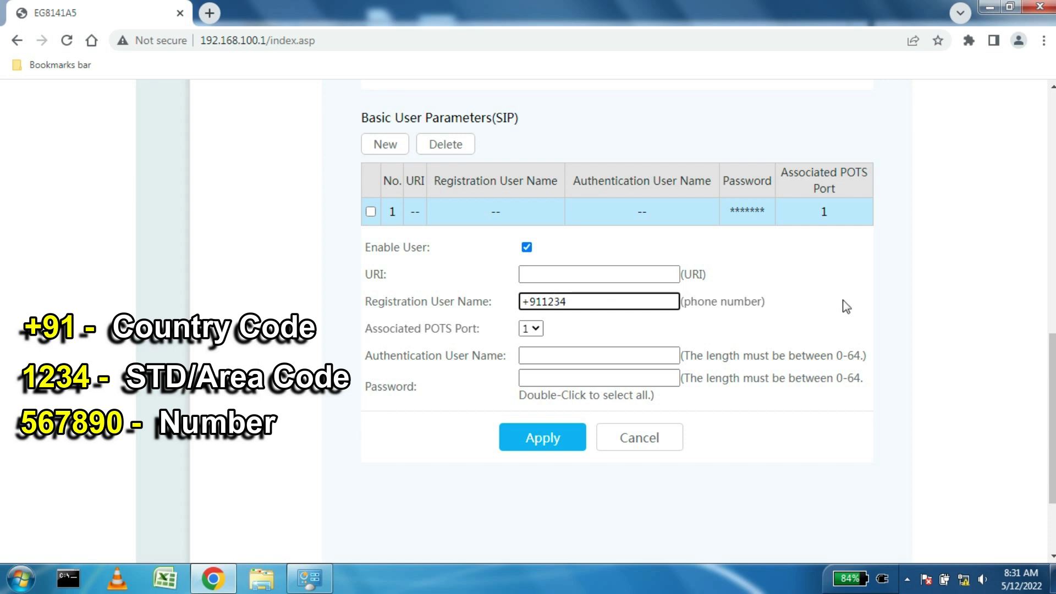
type("567890")
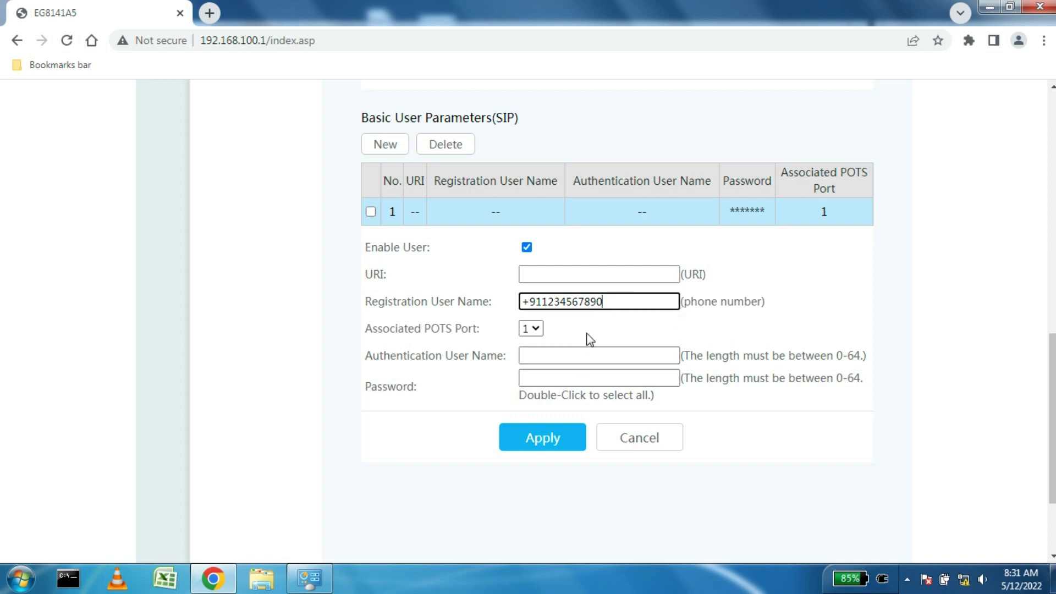
left_click_drag(608, 302, 521, 306)
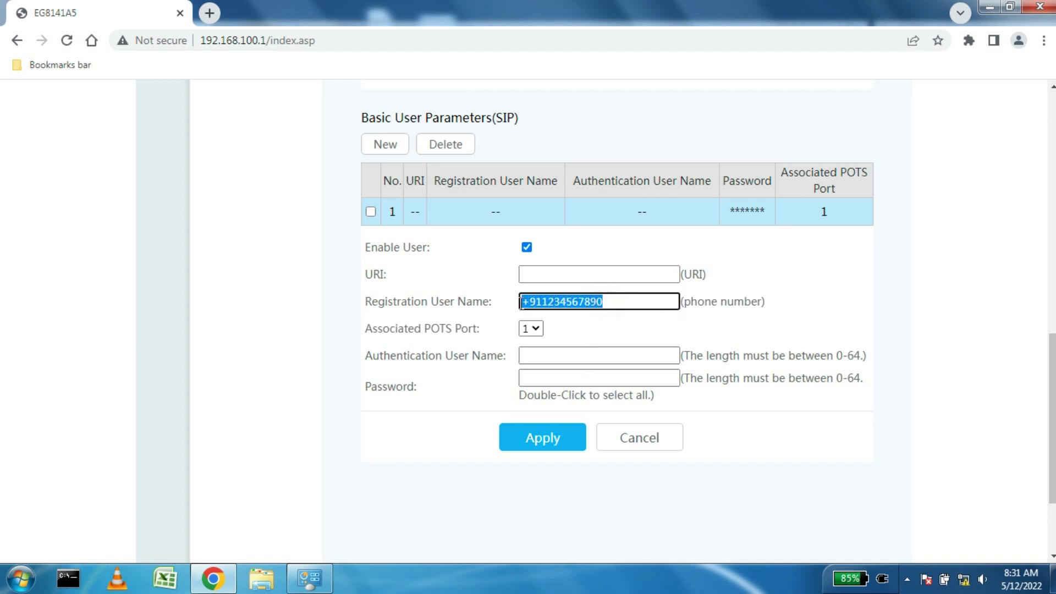
right_click(551, 304)
left_click(584, 336)
left_click(640, 355)
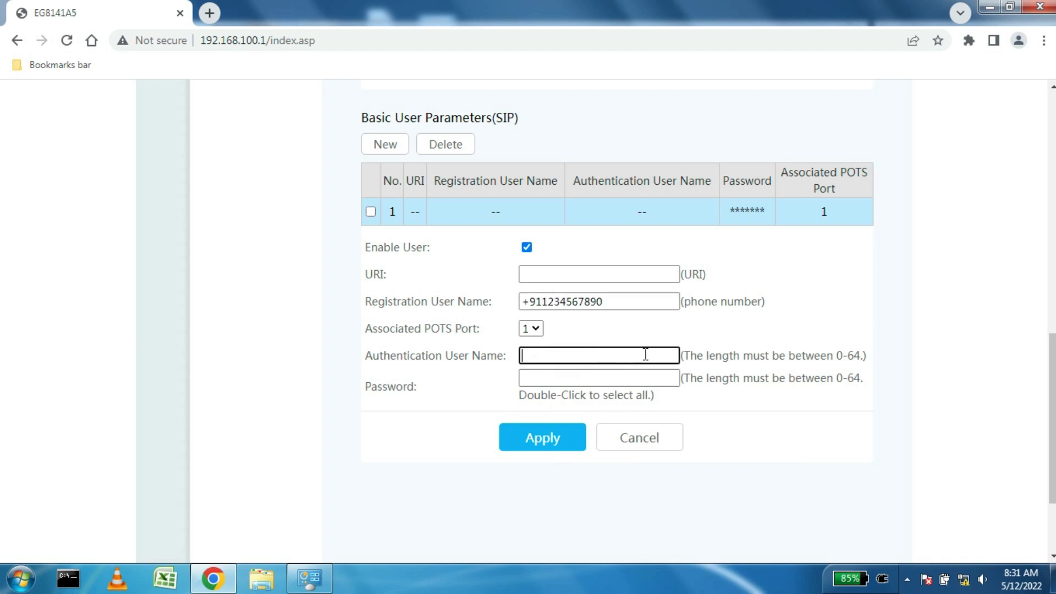
key("ctrl+v")
Step: Enter the VoIP account password, apply the SIP user, and dismiss Chrome's password prompt
scroll(781, 355, "down", 2)
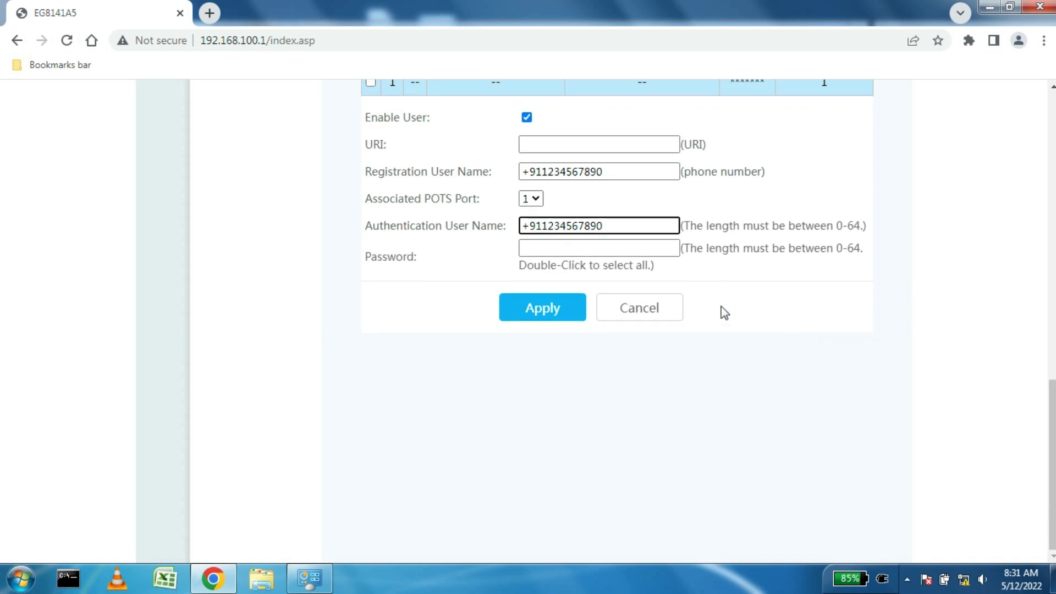
left_click(556, 251)
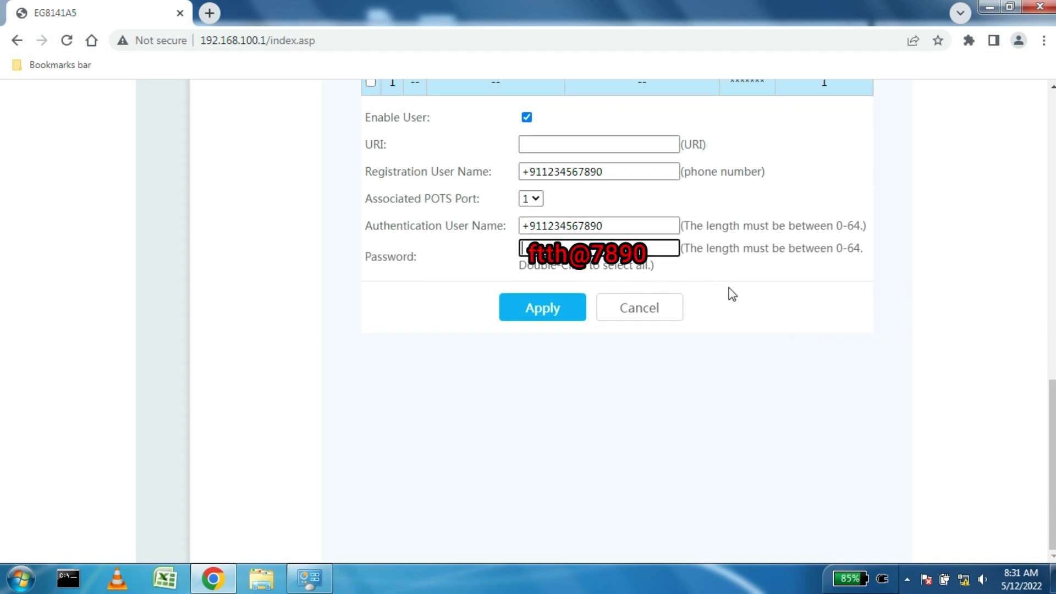
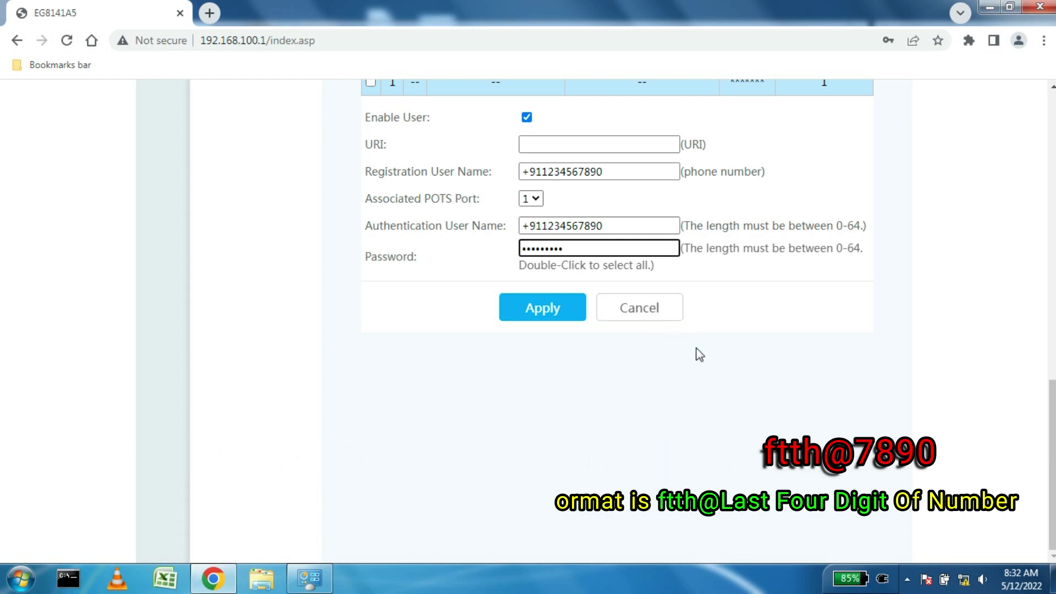
scroll(698, 358, "up", 3)
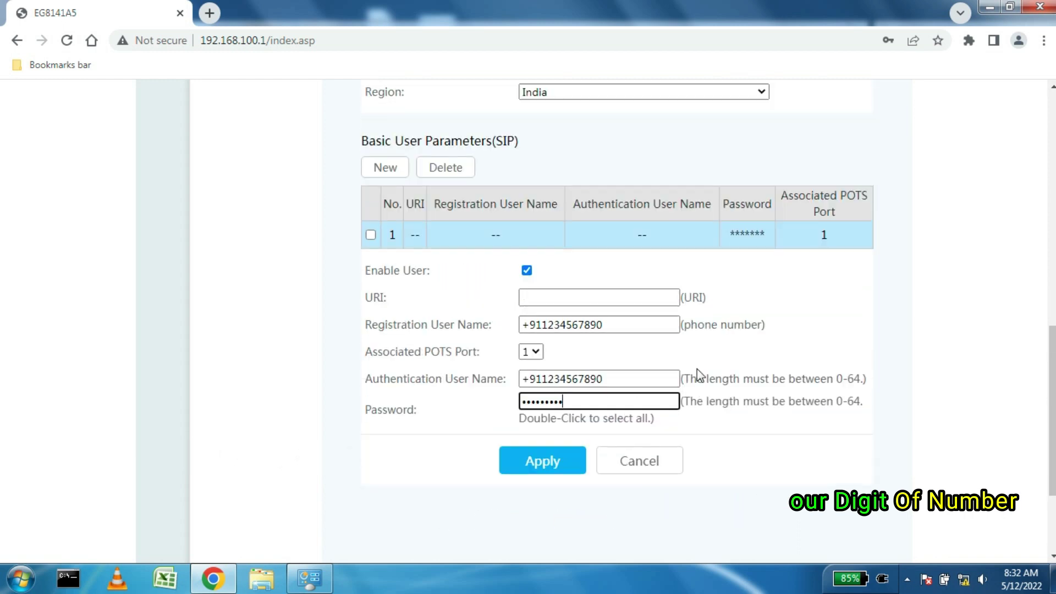
left_click(553, 465)
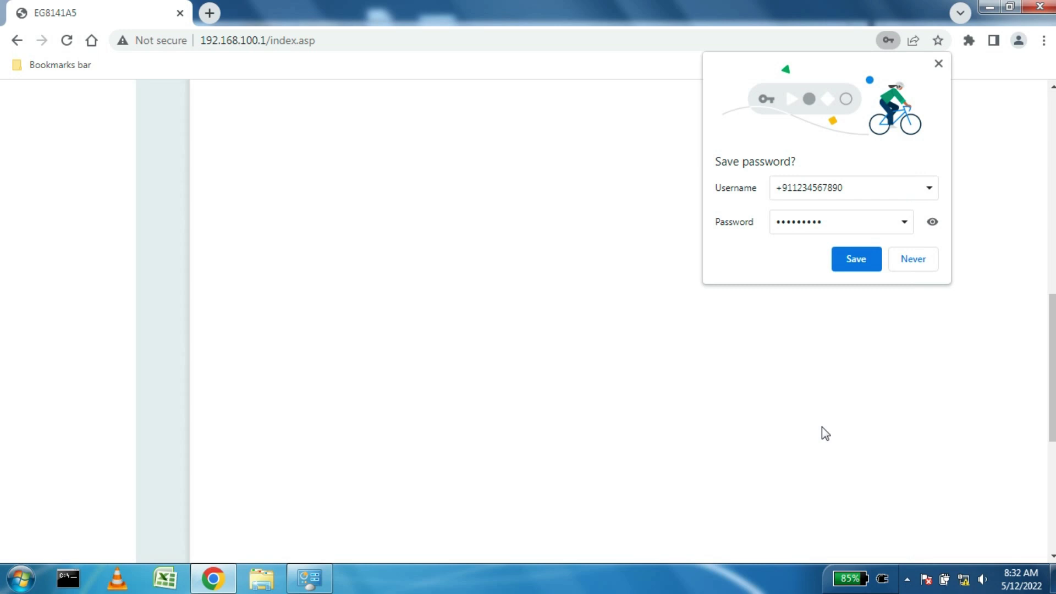
left_click(938, 64)
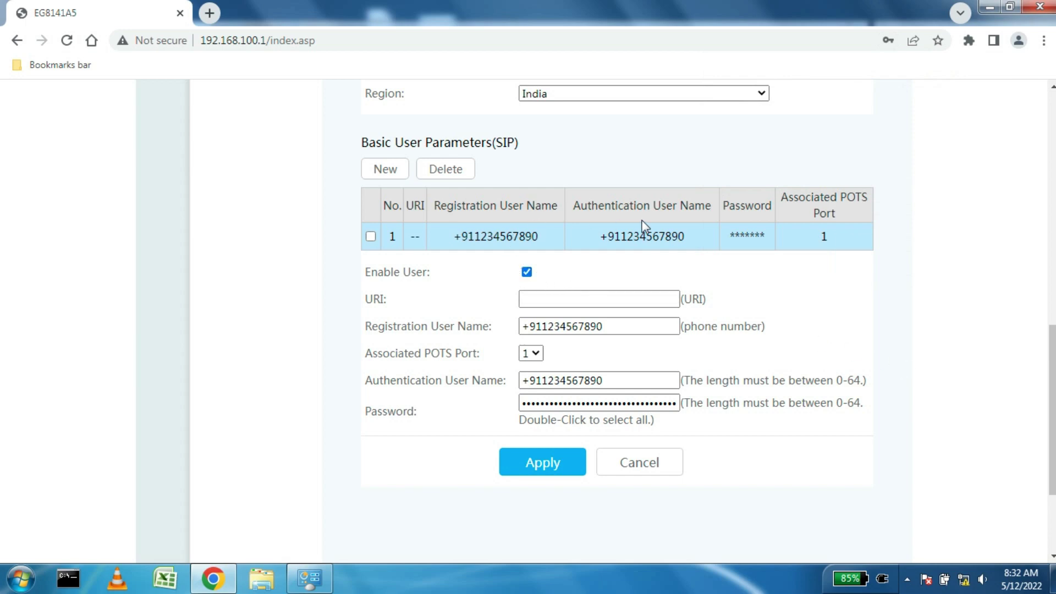
scroll(795, 338, "up", 10)
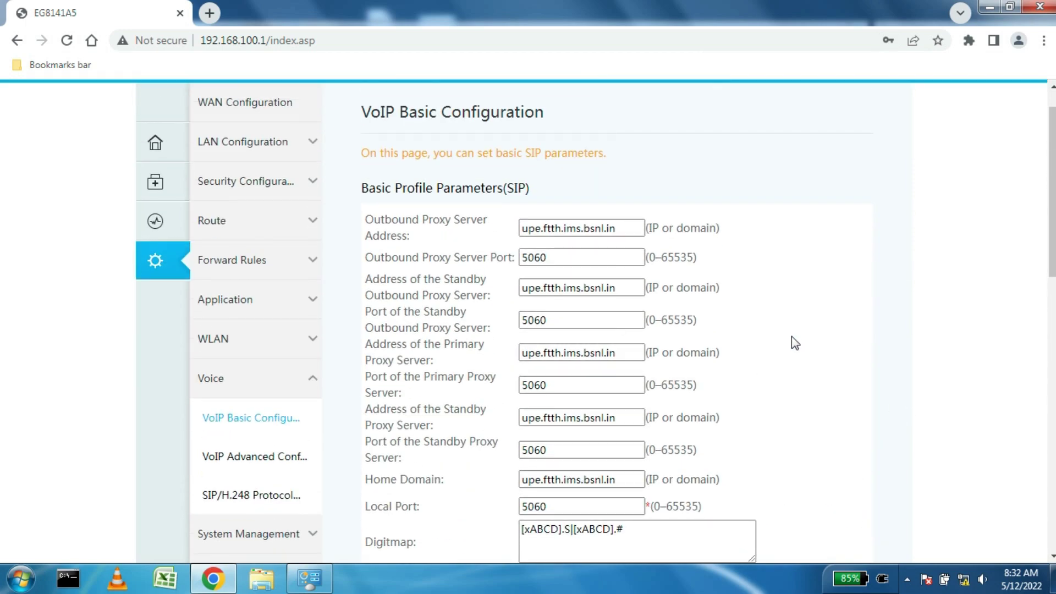
Step: Review the VoIP Advanced Configuration page
scroll(793, 342, "down", 3)
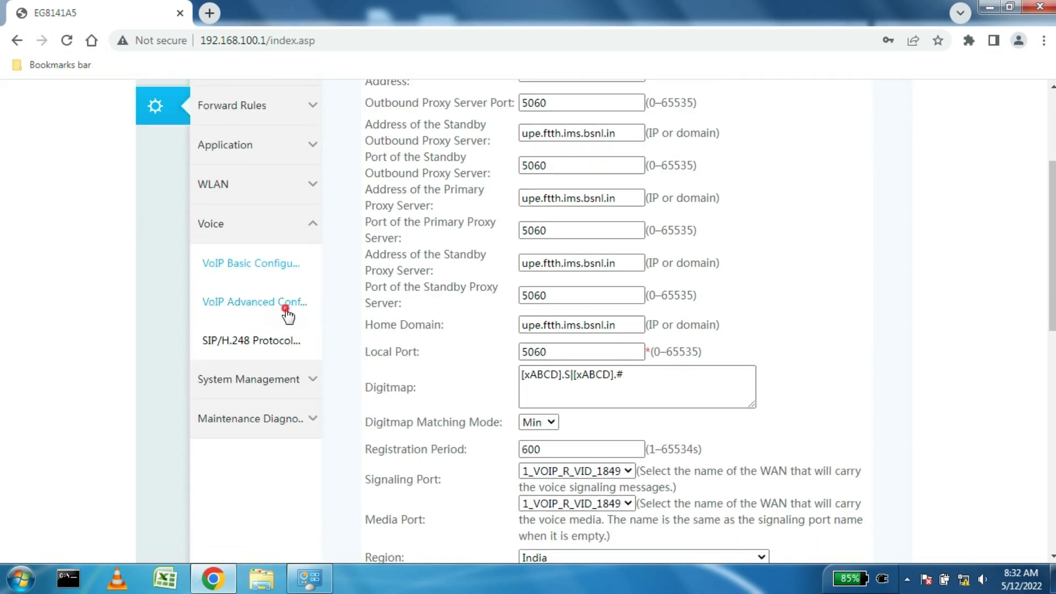
left_click(287, 304)
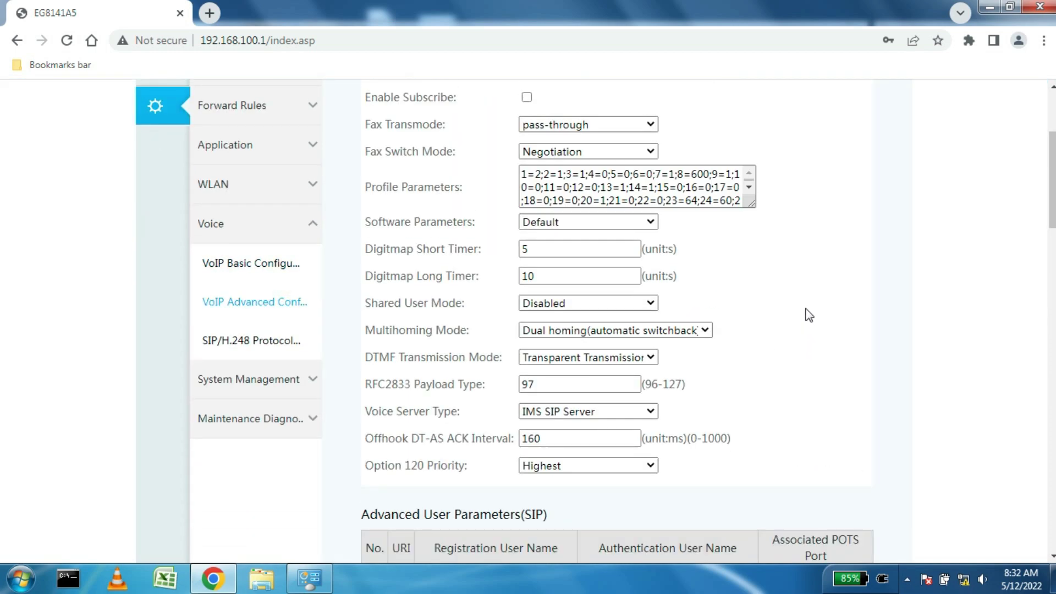
scroll(806, 330, "up", 3)
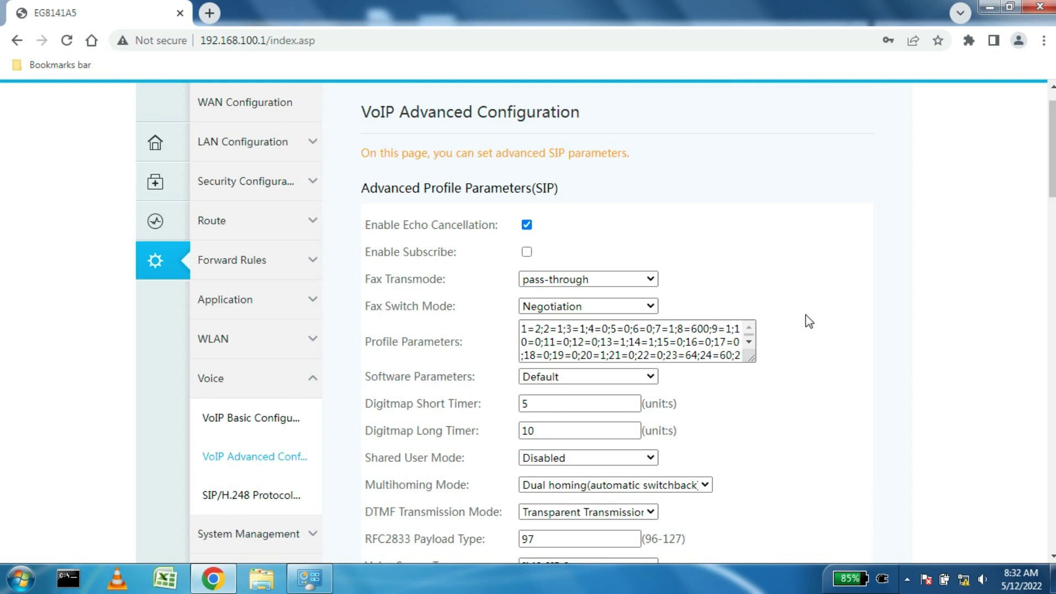
scroll(808, 322, "down", 8)
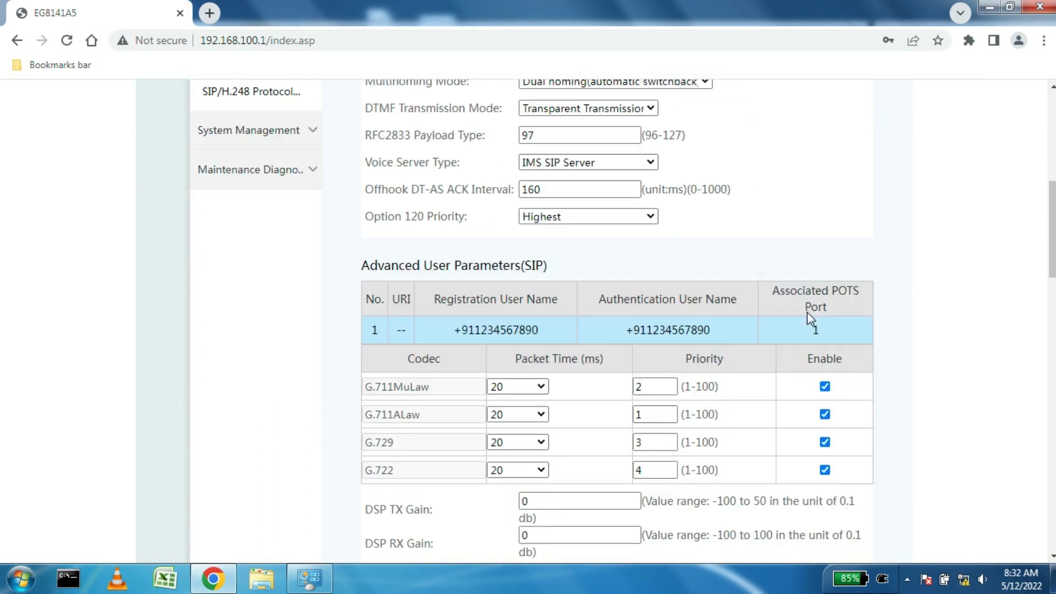
scroll(807, 316, "down", 10)
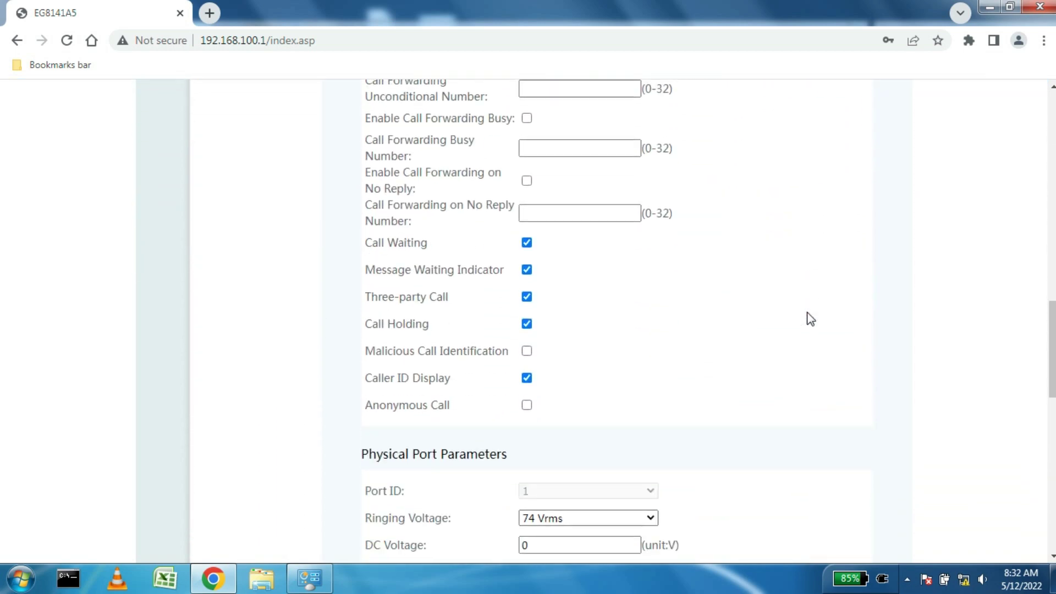
scroll(810, 319, "down", 7)
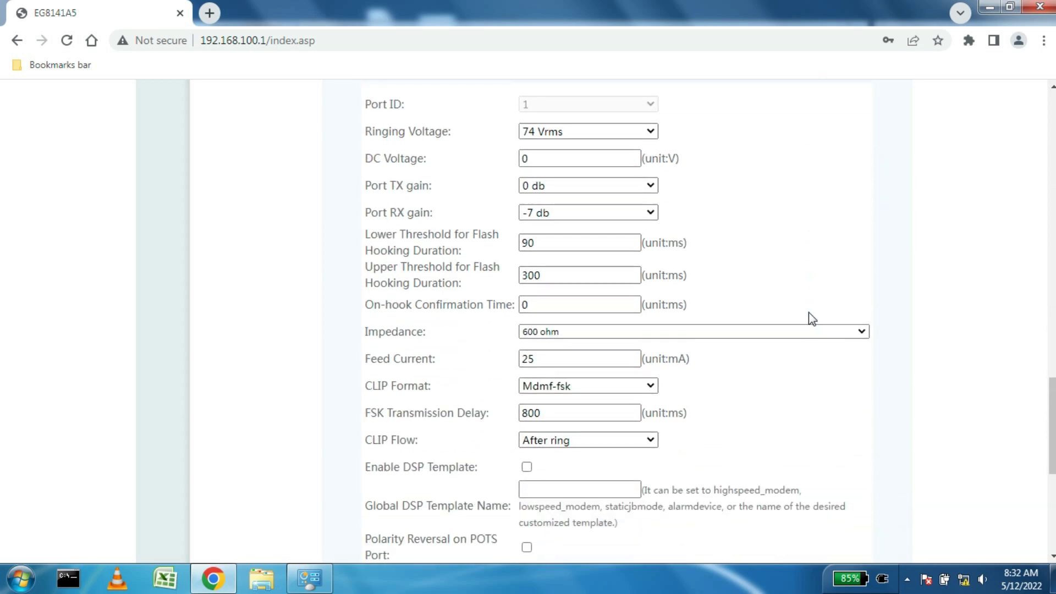
scroll(813, 319, "down", 7)
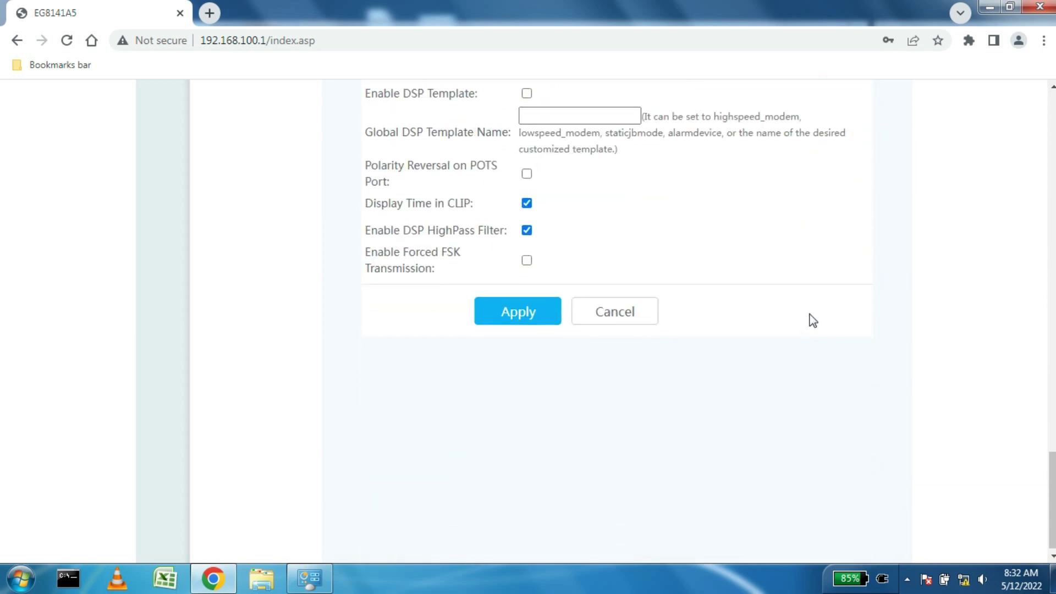
scroll(811, 319, "up", 20)
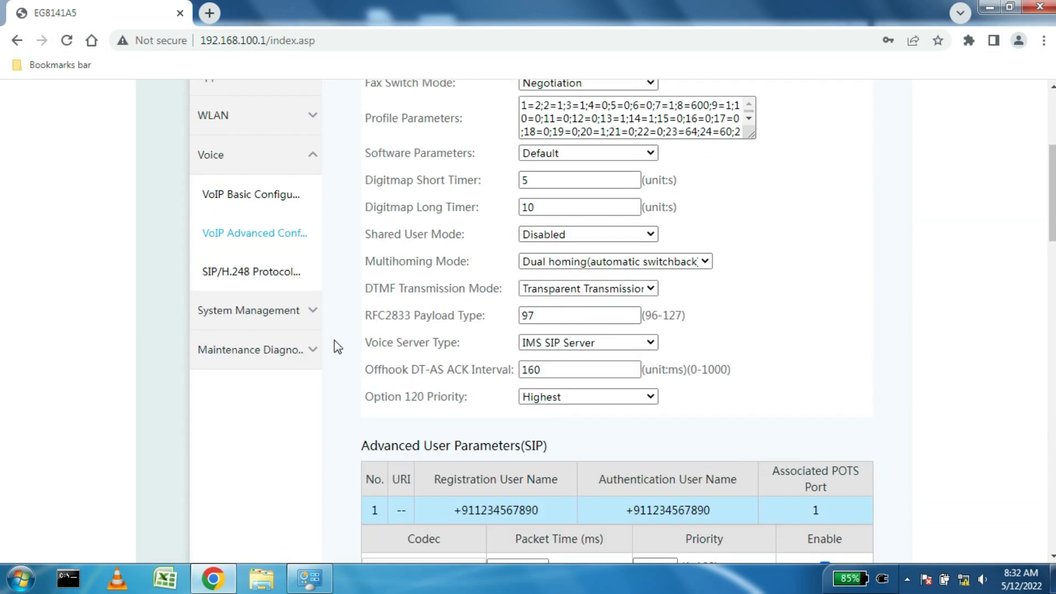
Step: Keep SIP in SIP/H.248 Protocol Conversion, then view the VoIP Information status page
left_click(272, 274)
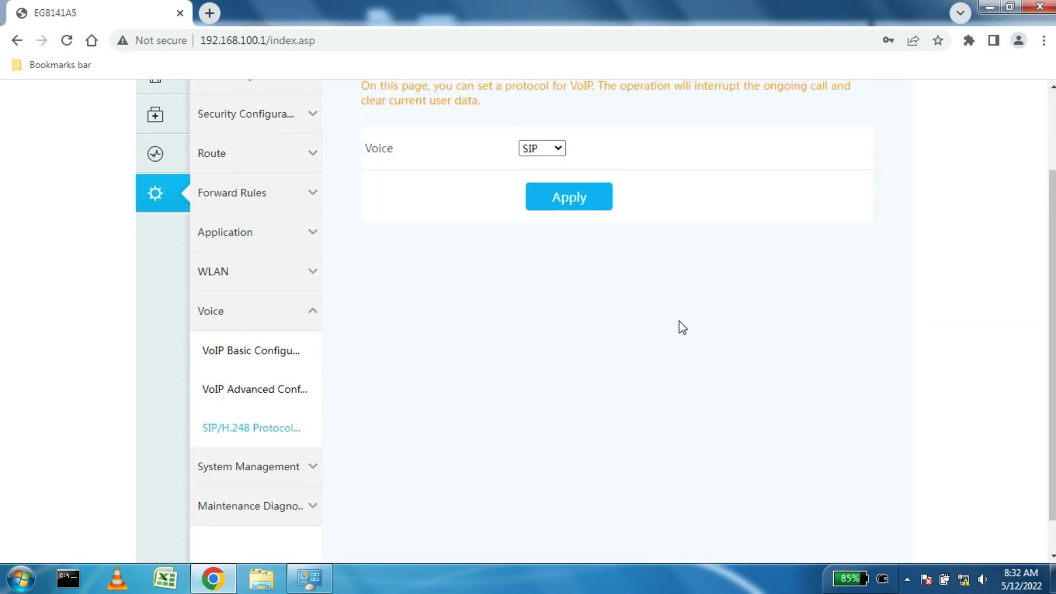
scroll(605, 297, "up", 2)
left_click(542, 256)
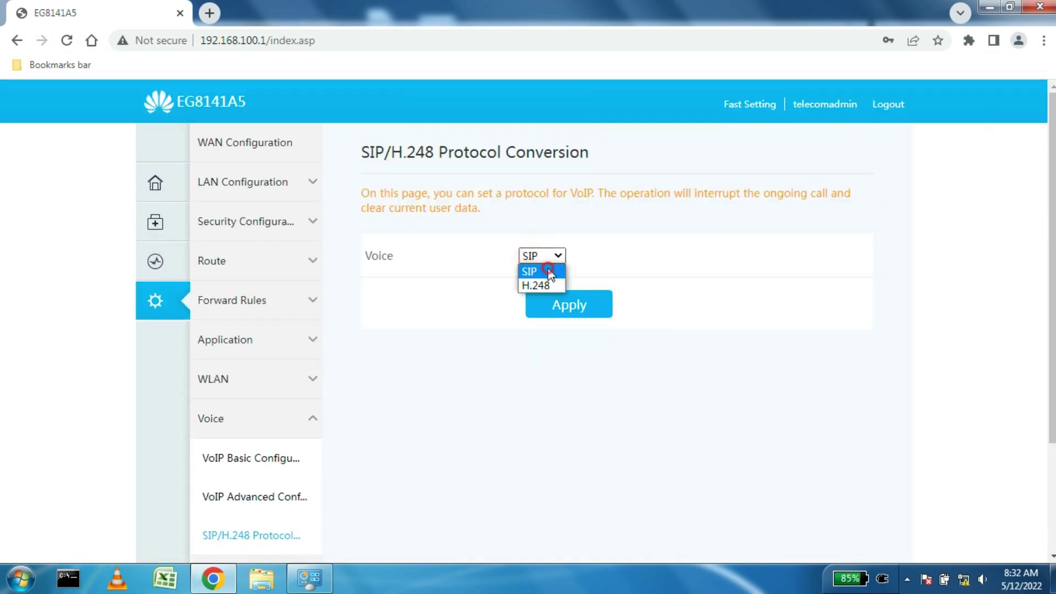
left_click(550, 271)
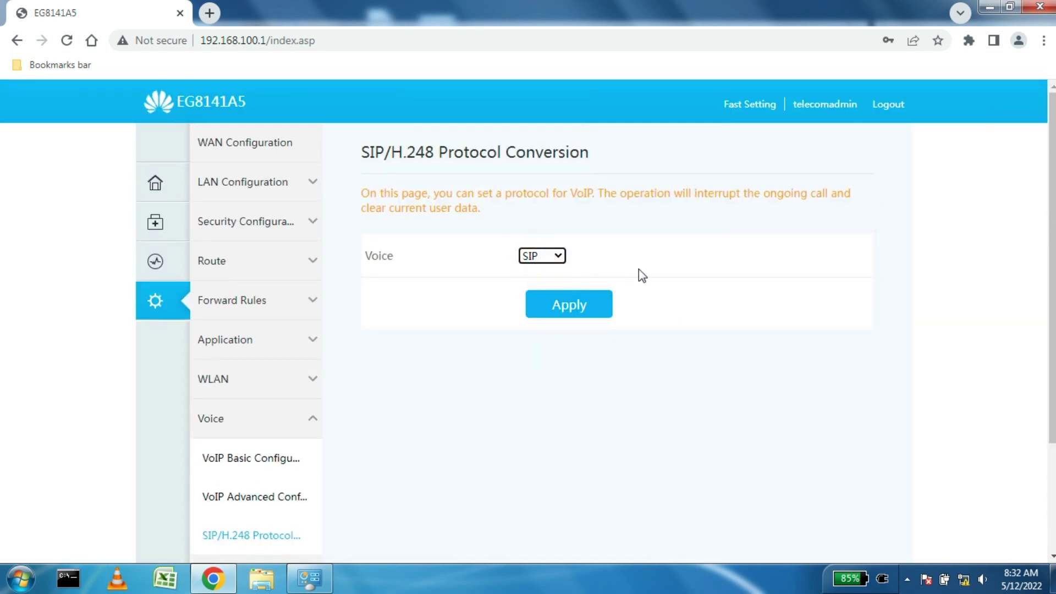
left_click(160, 263)
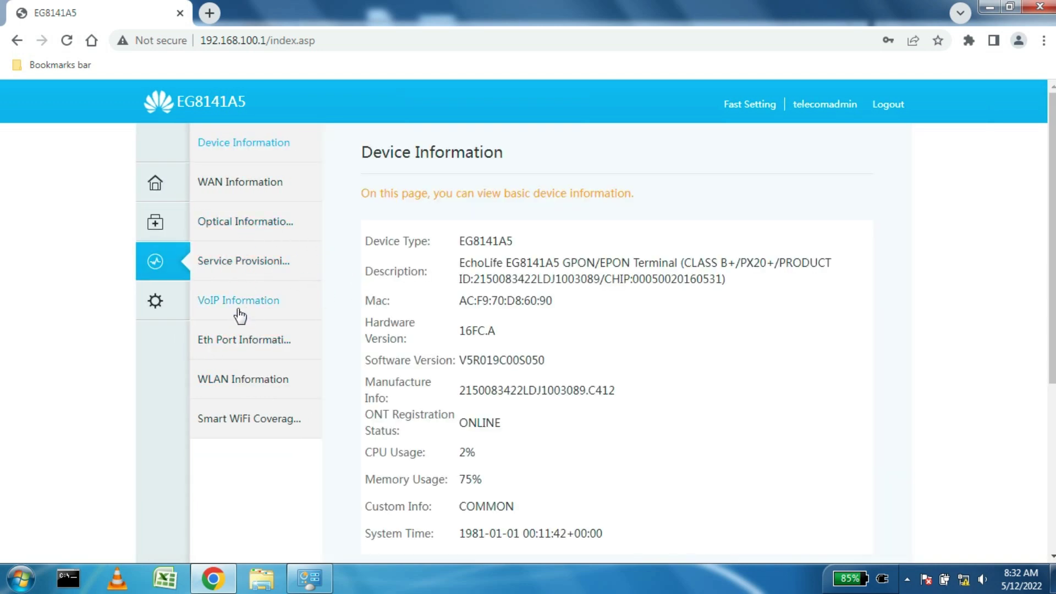
left_click(278, 310)
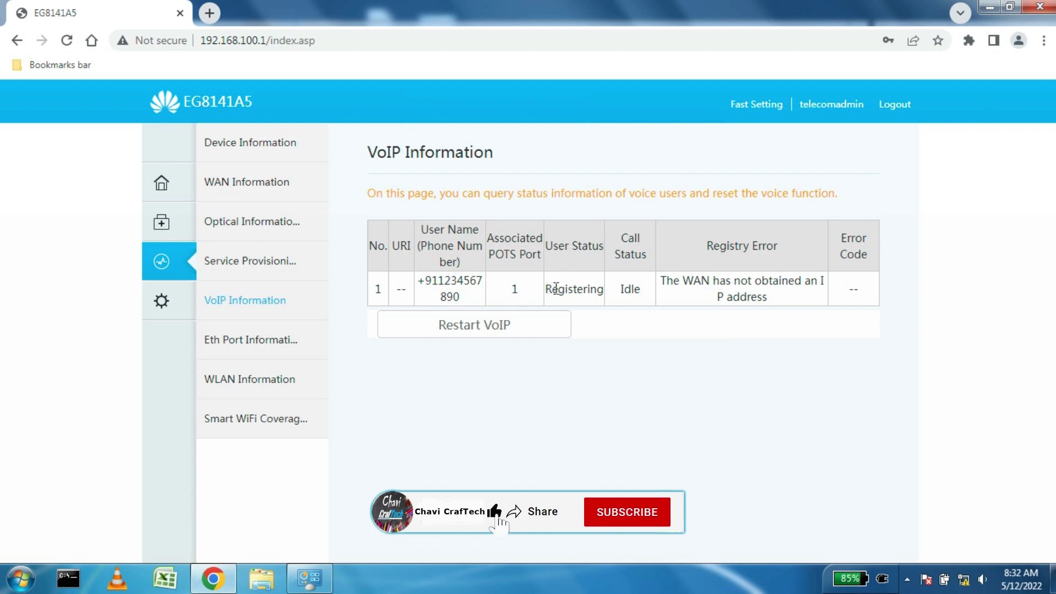
Step: Restart VoIP for the still-registering SIP user, then return to Advanced Configuration
left_click_drag(567, 289, 607, 295)
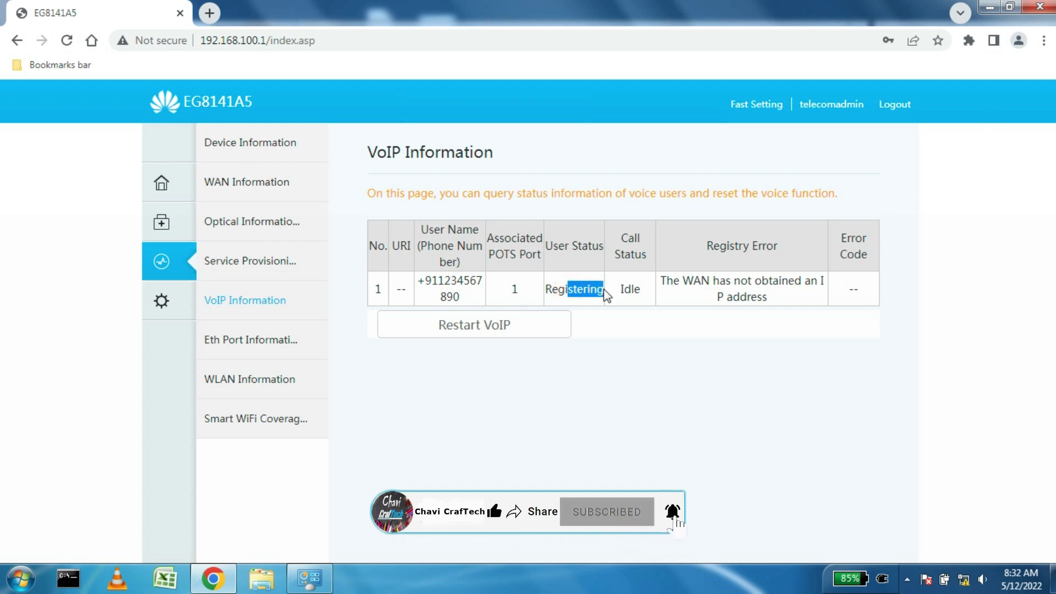
left_click(594, 290)
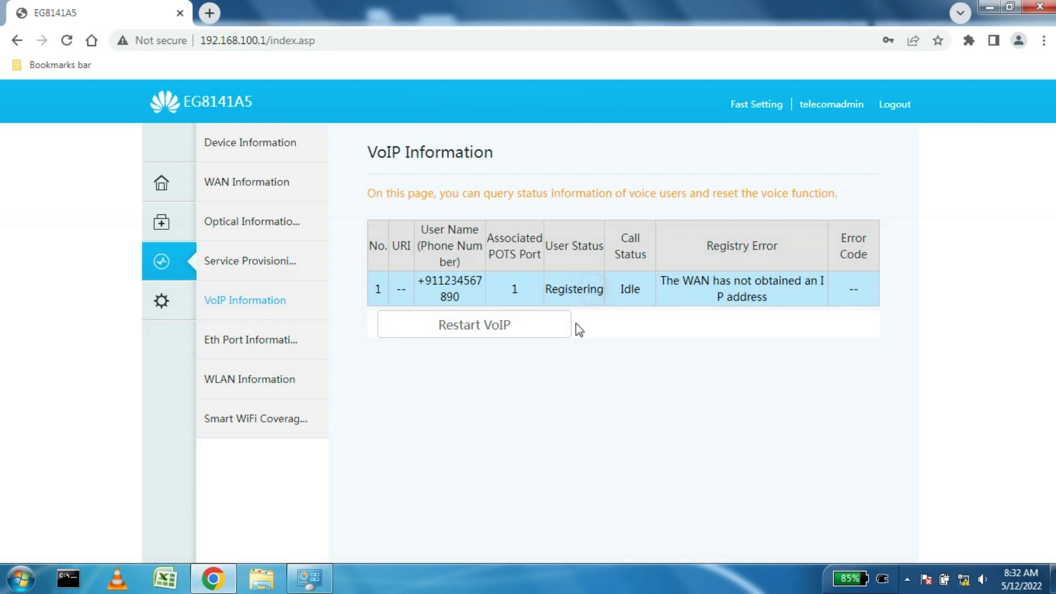
left_click(429, 320)
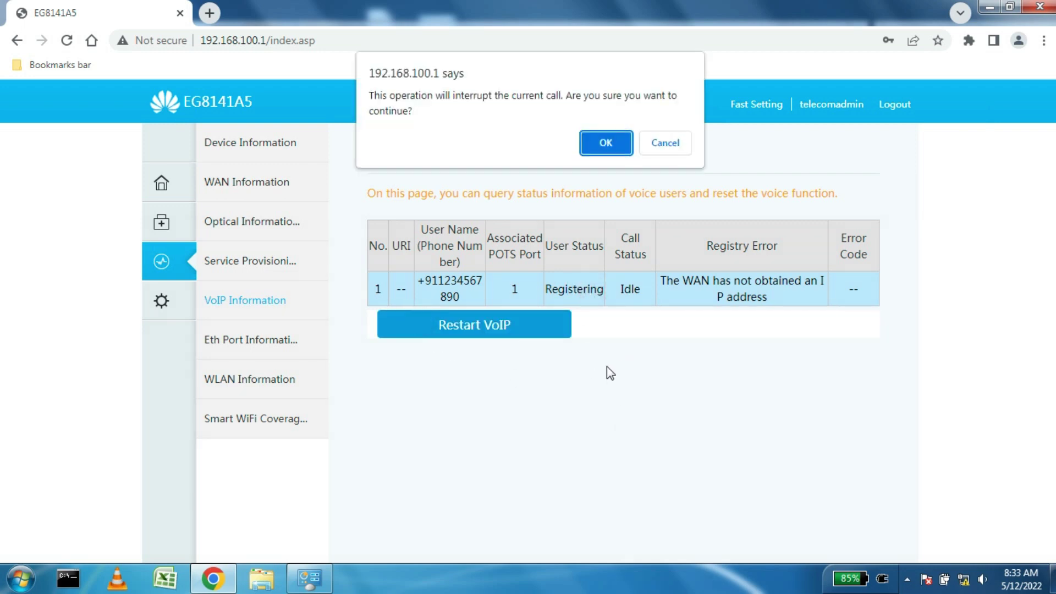
left_click(603, 143)
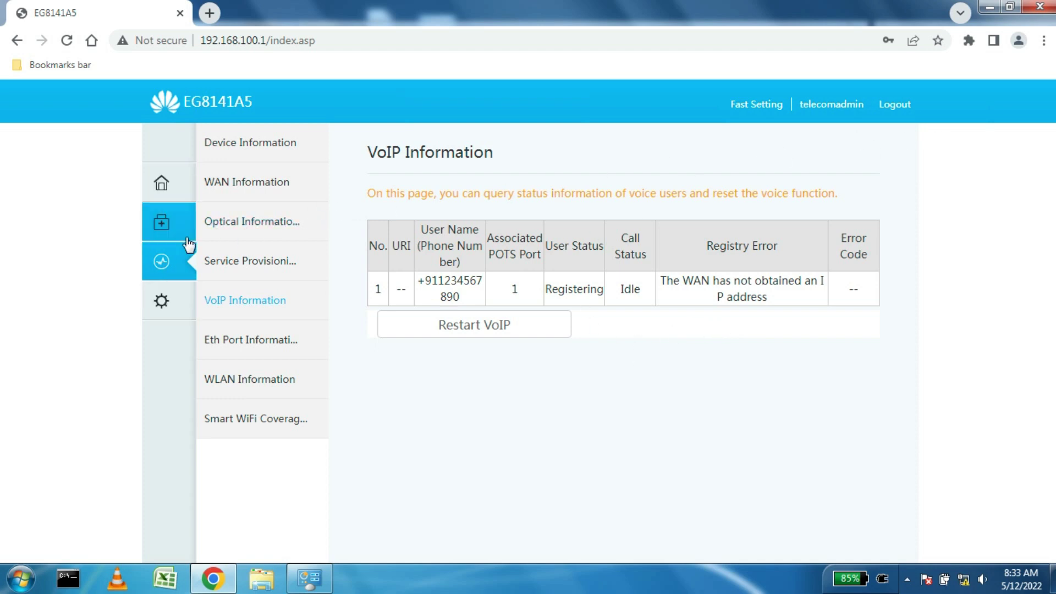
left_click(164, 299)
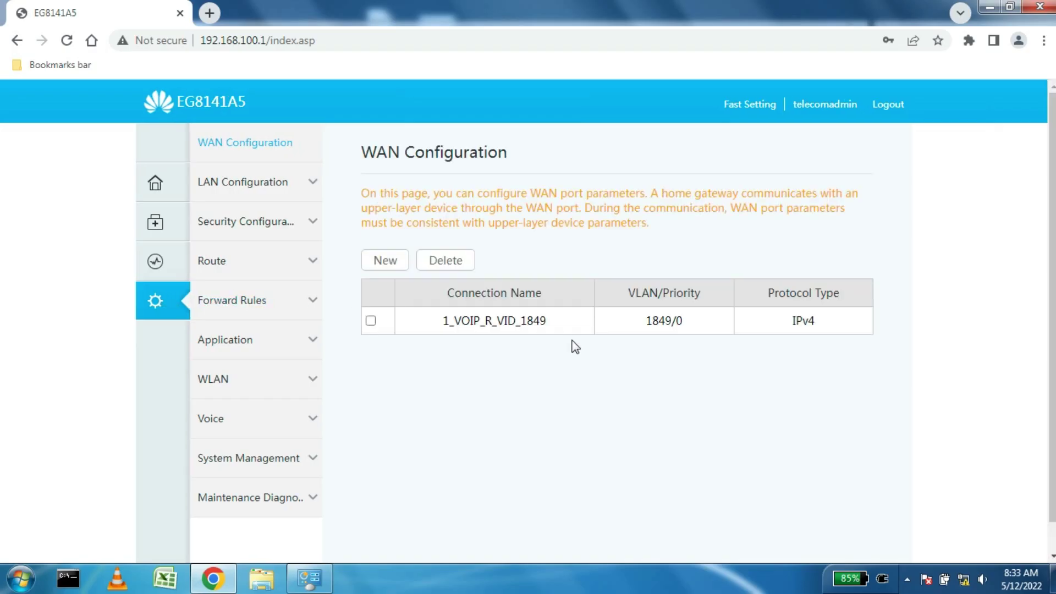
Step: Add a new WAN with PPPoE, IPv4, Route WAN and INTERNET service type
left_click(389, 269)
scroll(616, 302, "down", 3)
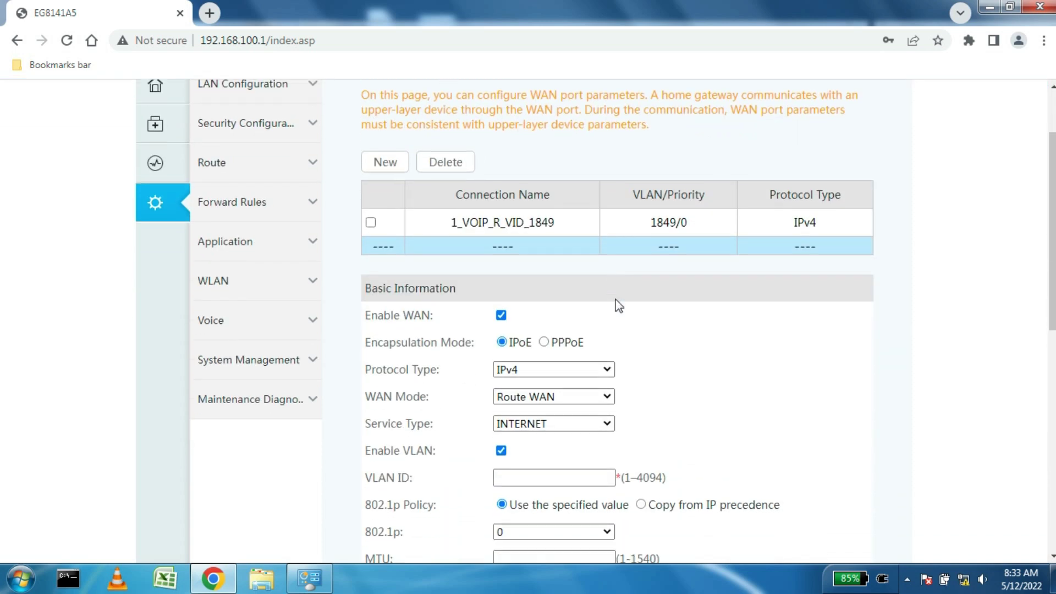
left_click(546, 287)
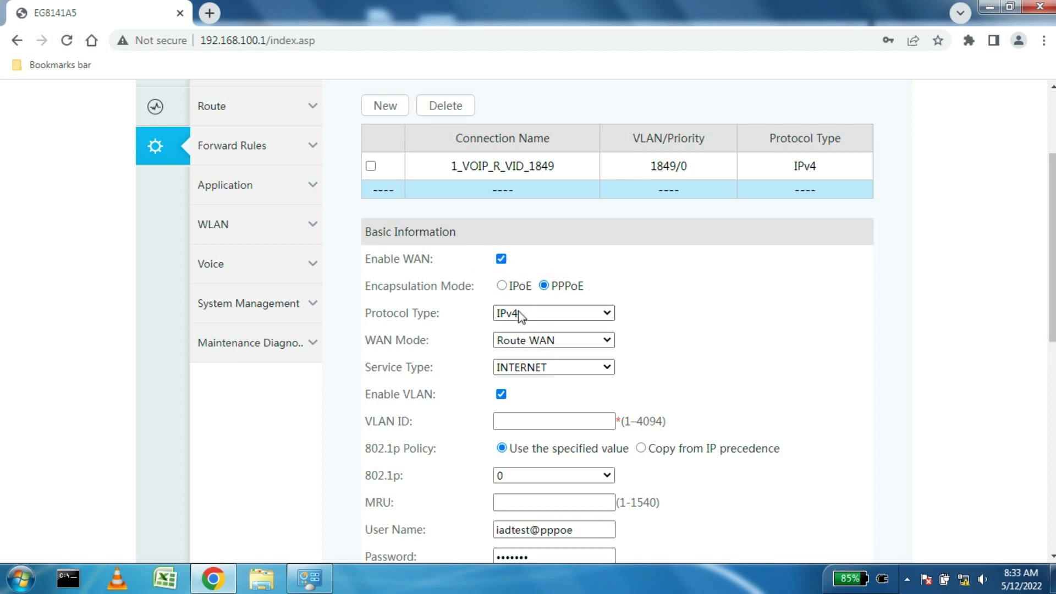
left_click(517, 313)
left_click(520, 330)
scroll(527, 275, "down", 1)
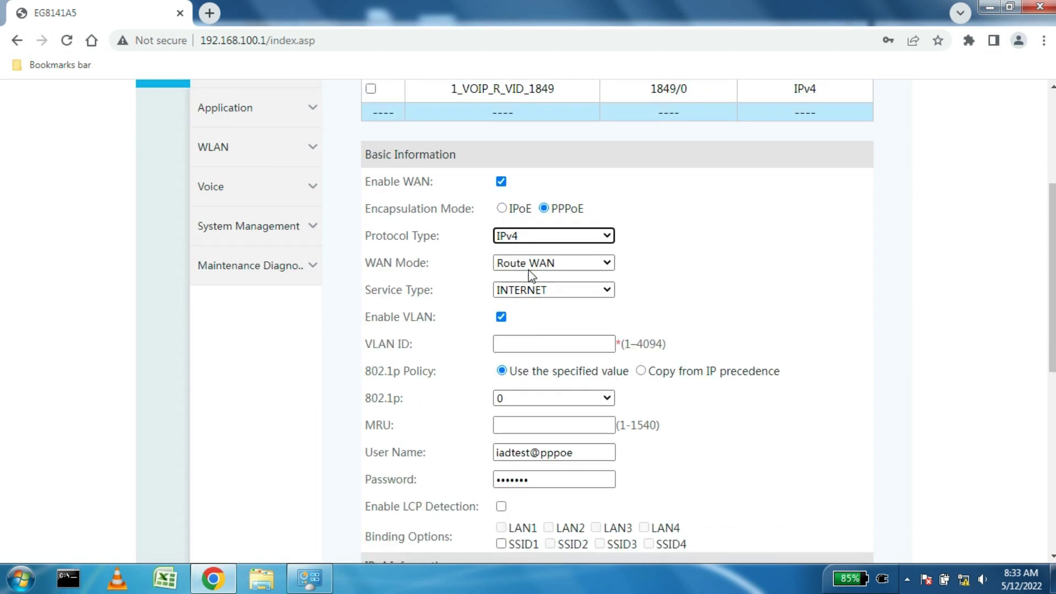
left_click(527, 260)
left_click(526, 260)
left_click(526, 289)
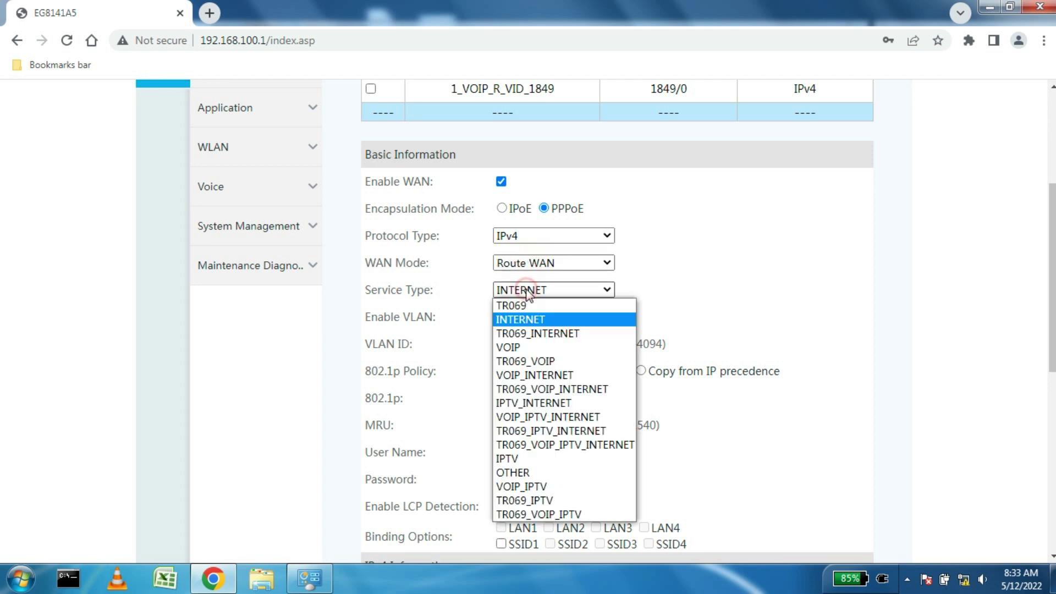
left_click(527, 289)
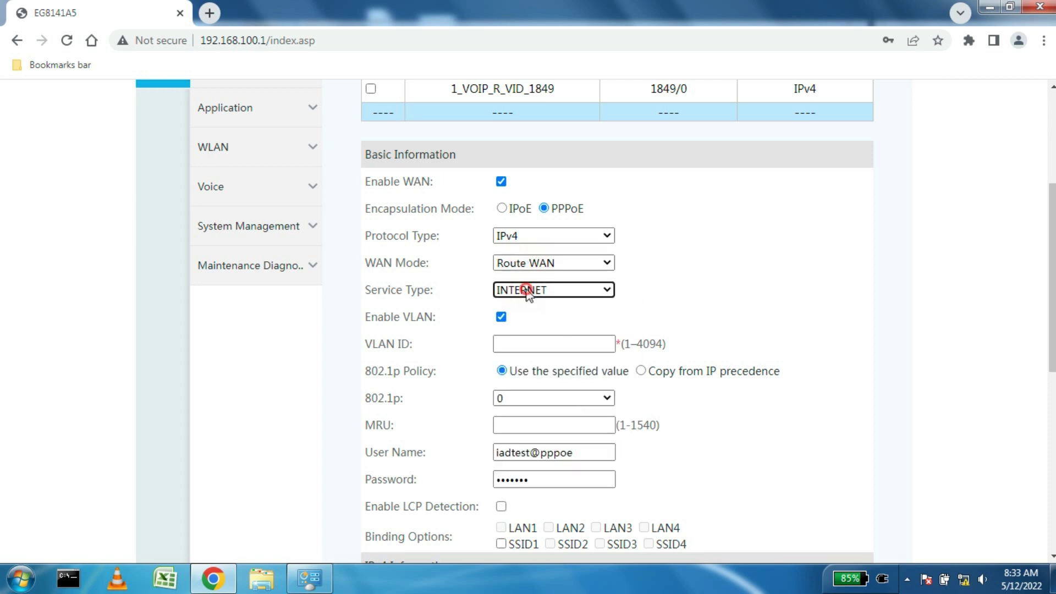
Step: Enter VLAN ID 467, priority 0, MRU 1492, and select the default PPPoE user name
left_click(548, 345)
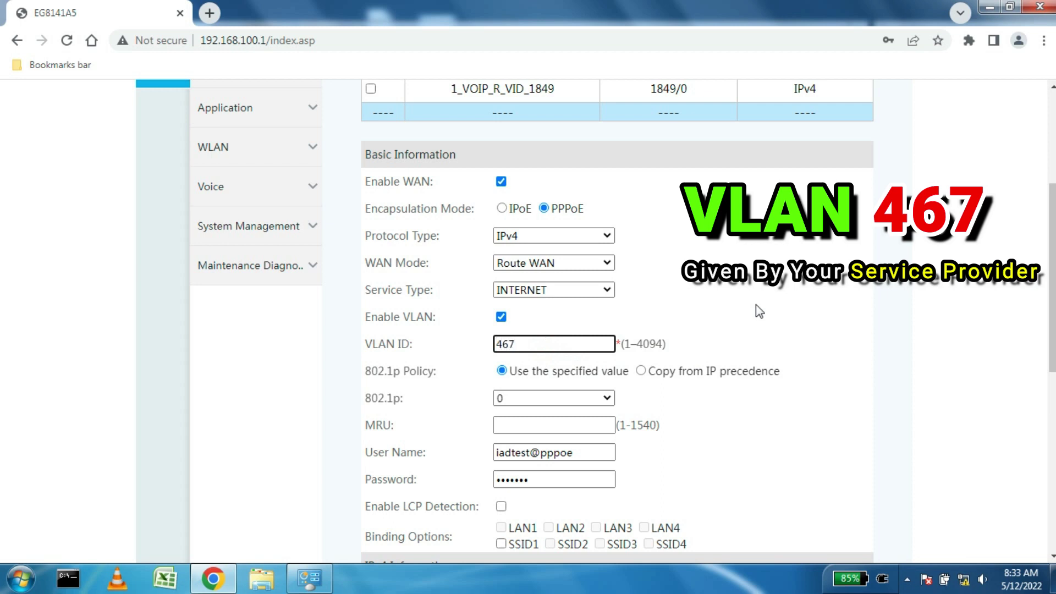
scroll(756, 306, "down", 3)
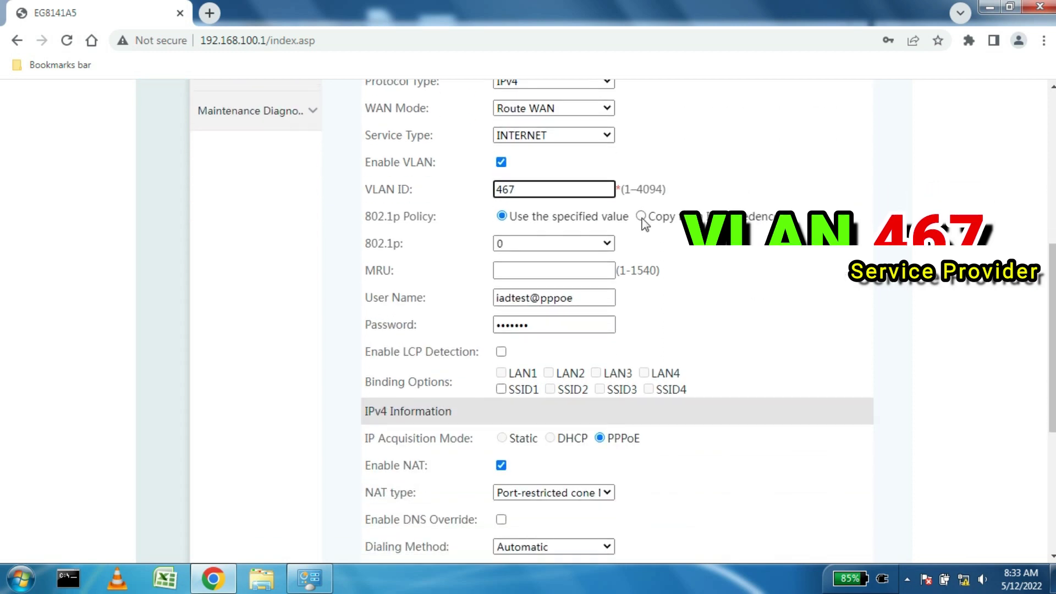
left_click(555, 244)
left_click(555, 245)
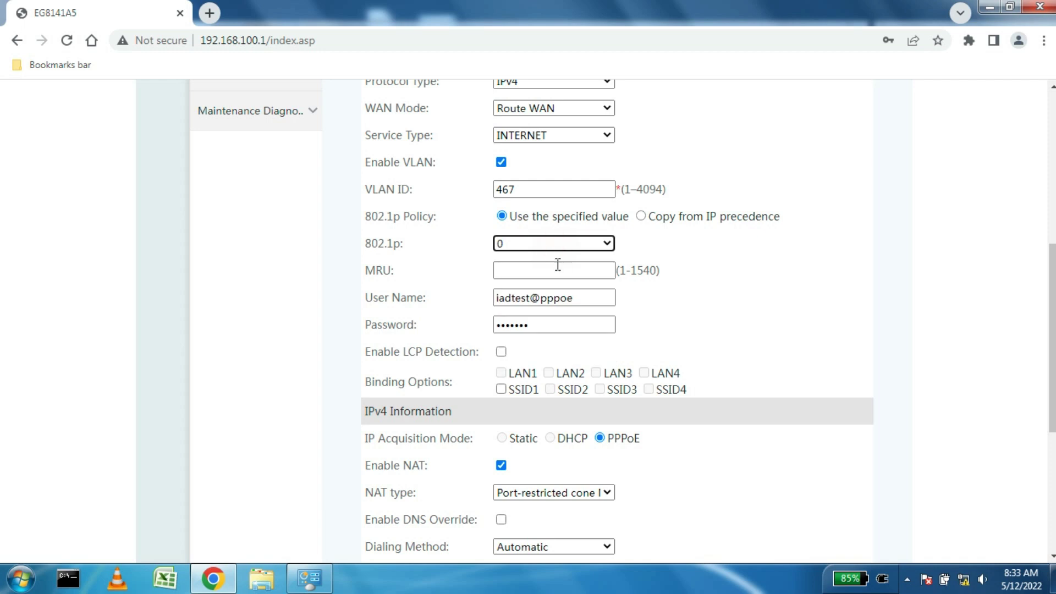
left_click(558, 269)
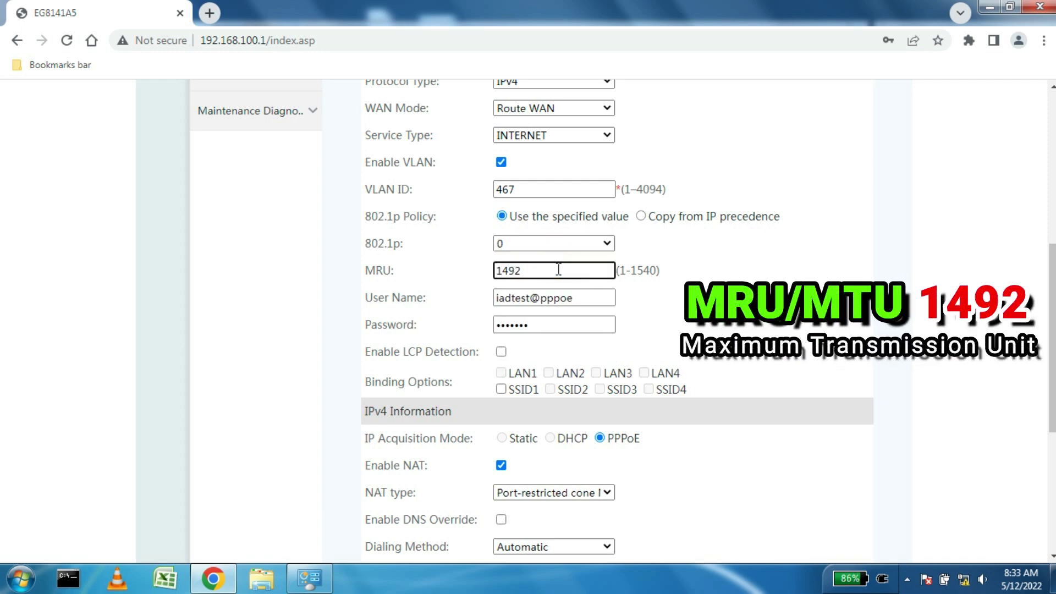
left_click_drag(587, 297, 462, 304)
Step: Enter the BSNL PPPoE account user name and password, then apply the VLAN 467 INTERNET WAN
type("ab")
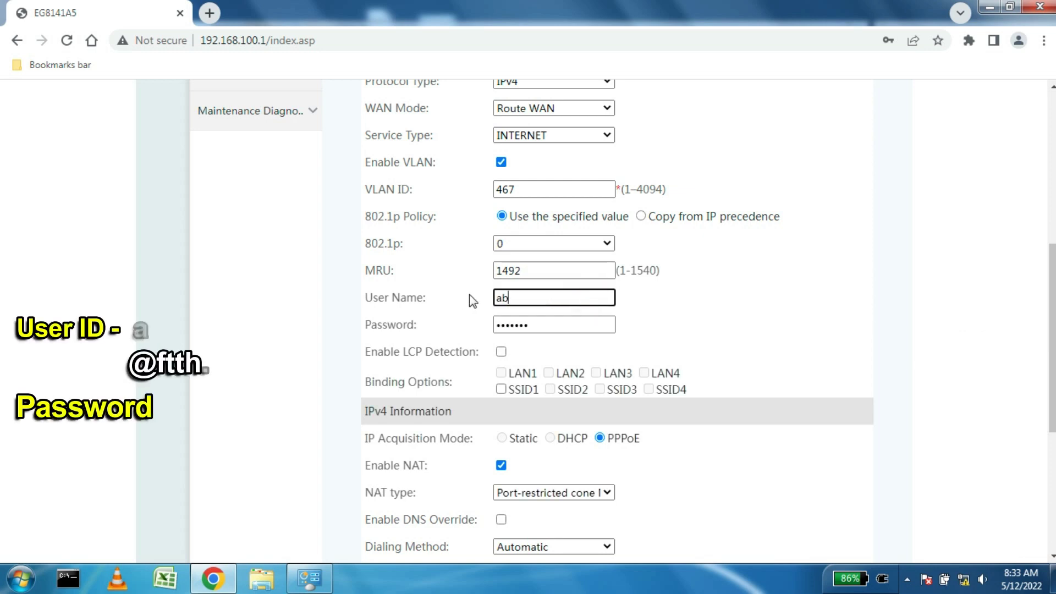
scroll(717, 315, "up", 2)
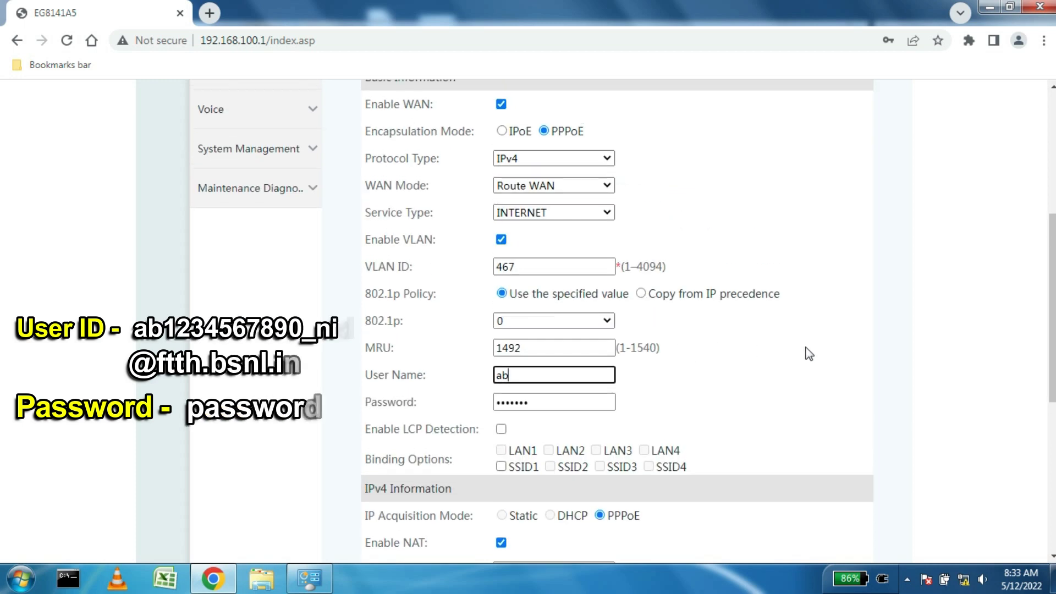
type("1234567890")
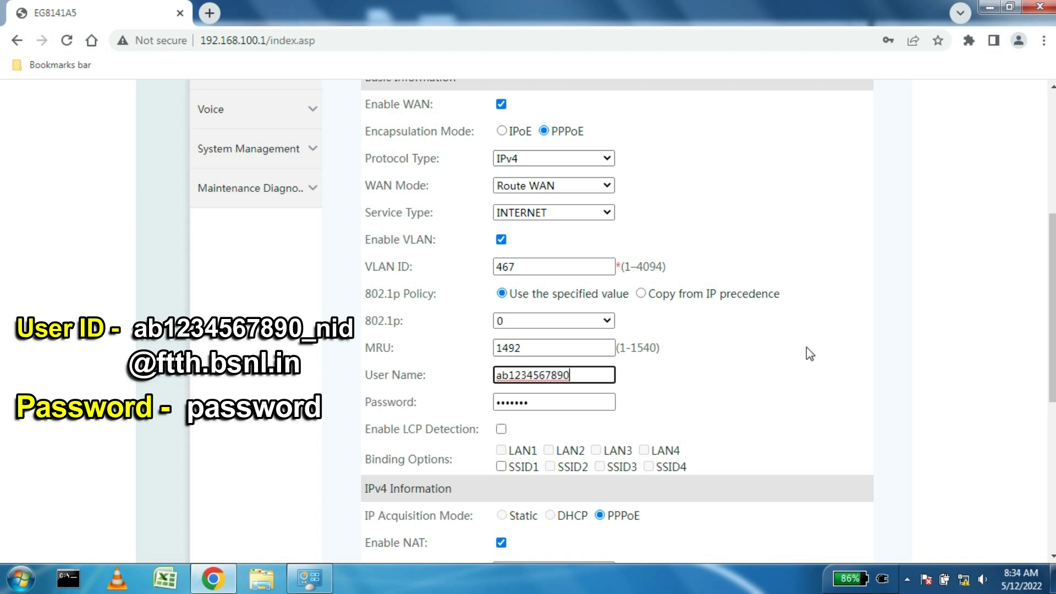
type("_nid@ftth")
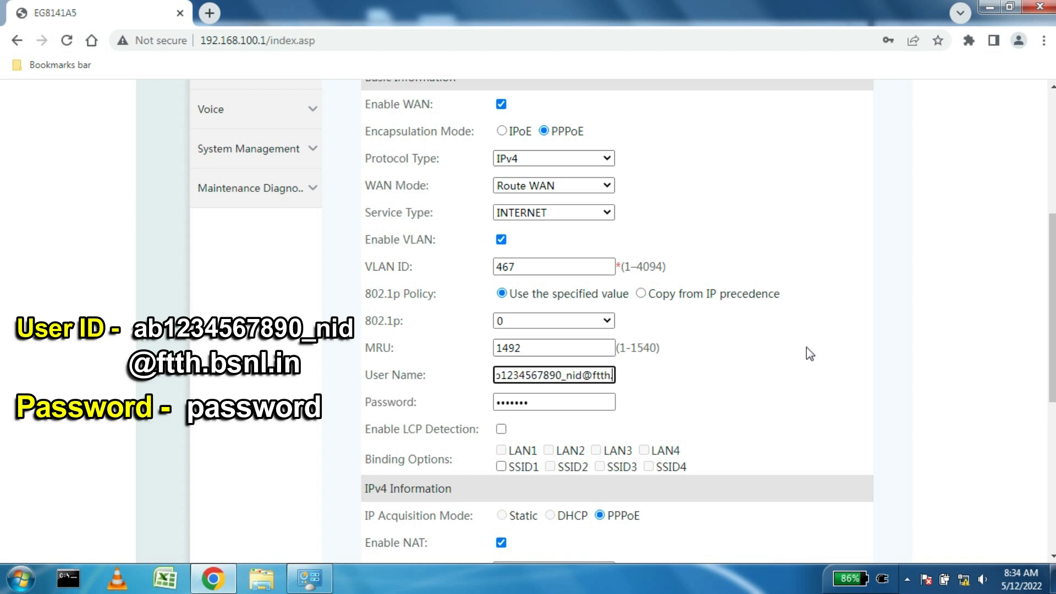
type(".bsnl.in")
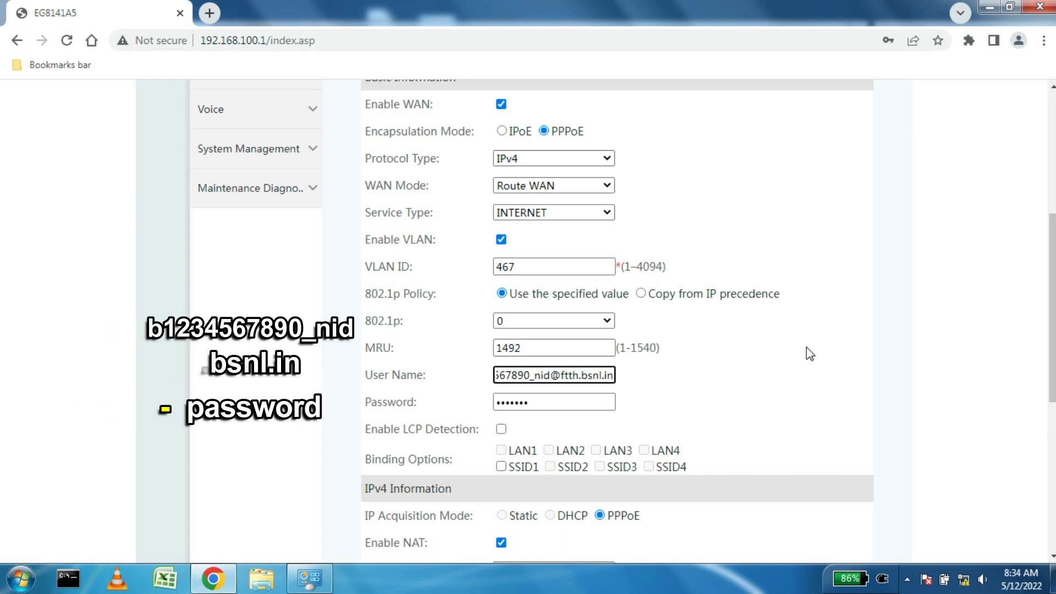
key("Tab")
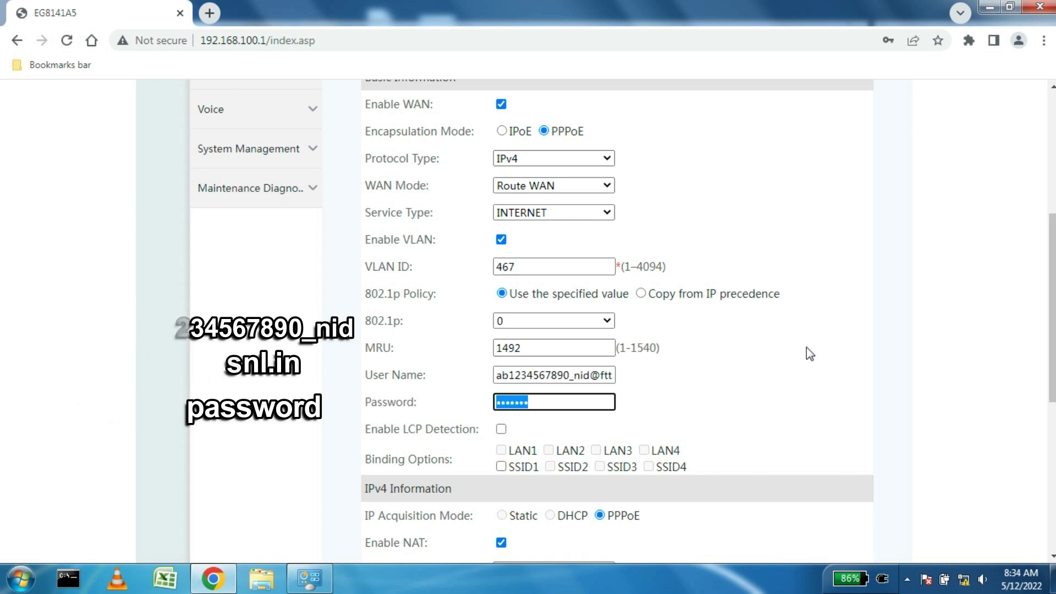
type("passw")
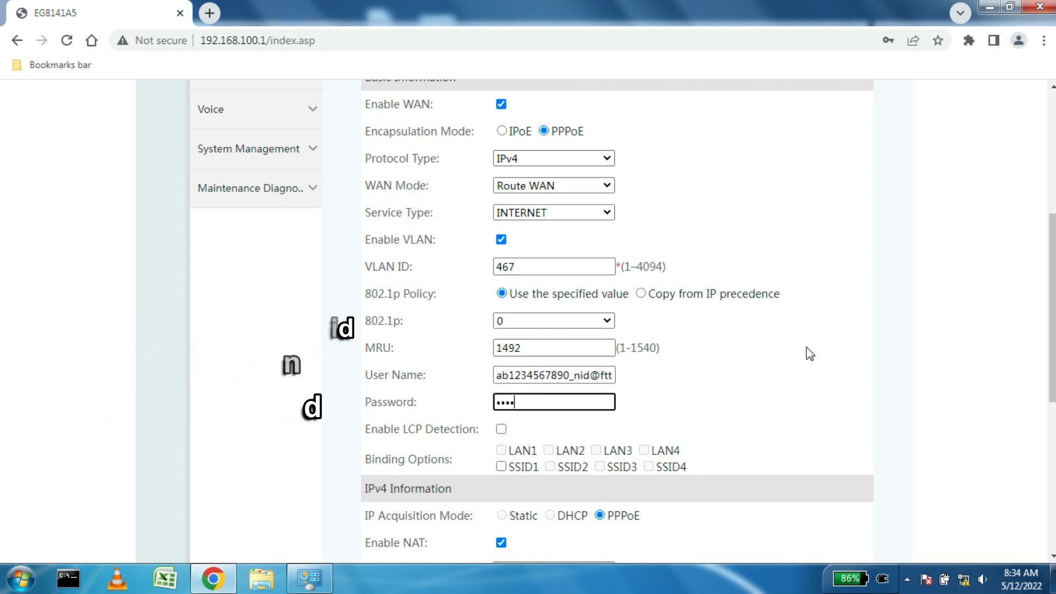
type("ord")
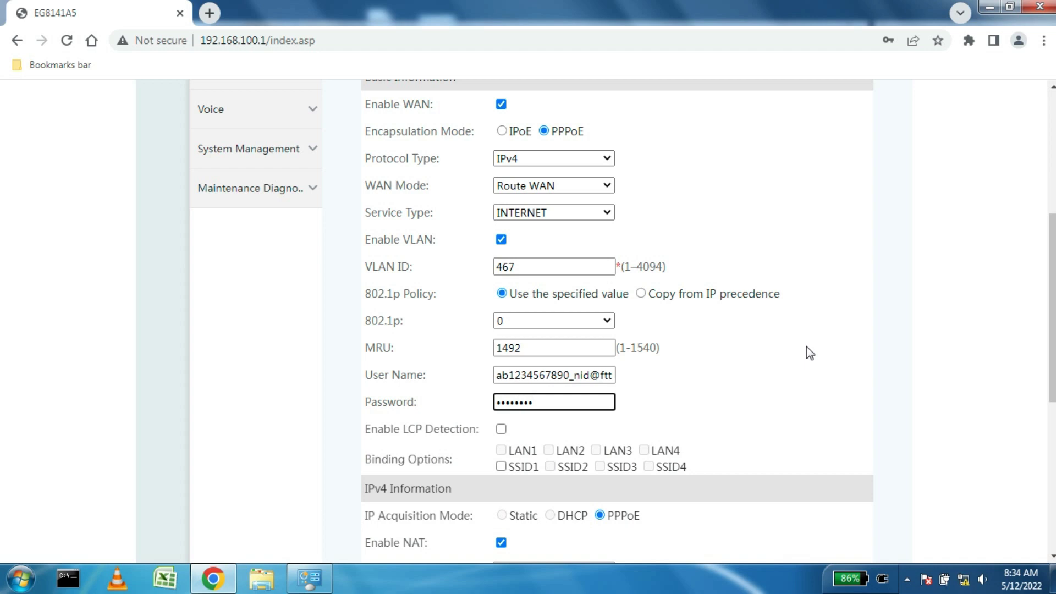
scroll(660, 365, "down", 3)
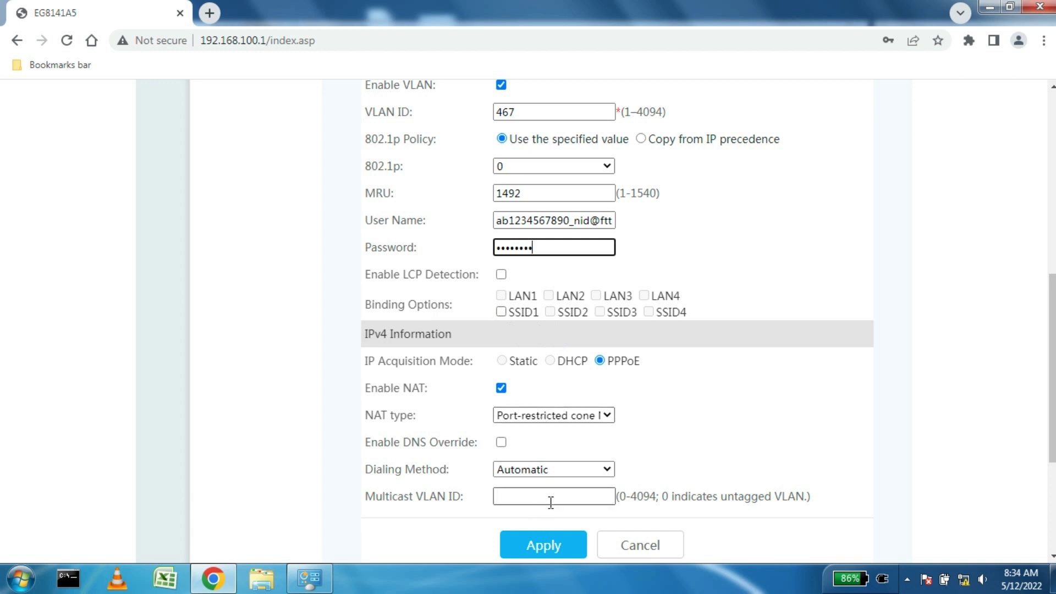
left_click(540, 549)
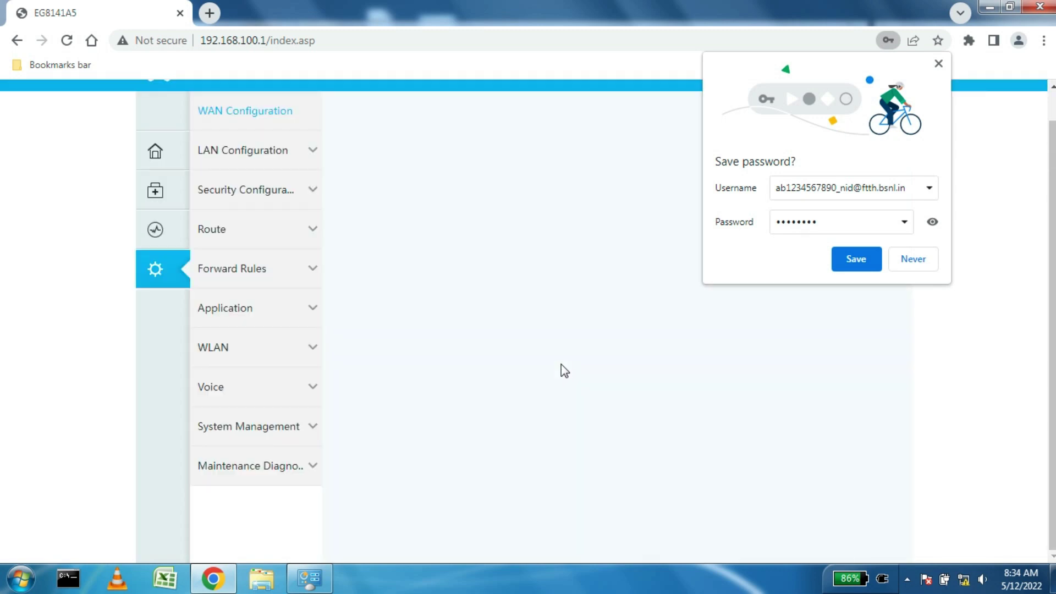
Step: Dismiss Chrome's save-password prompt and inspect the 1_VOIP_R_VID_1849 and 2_INTERNET_R_VID_467 connection details
left_click(939, 64)
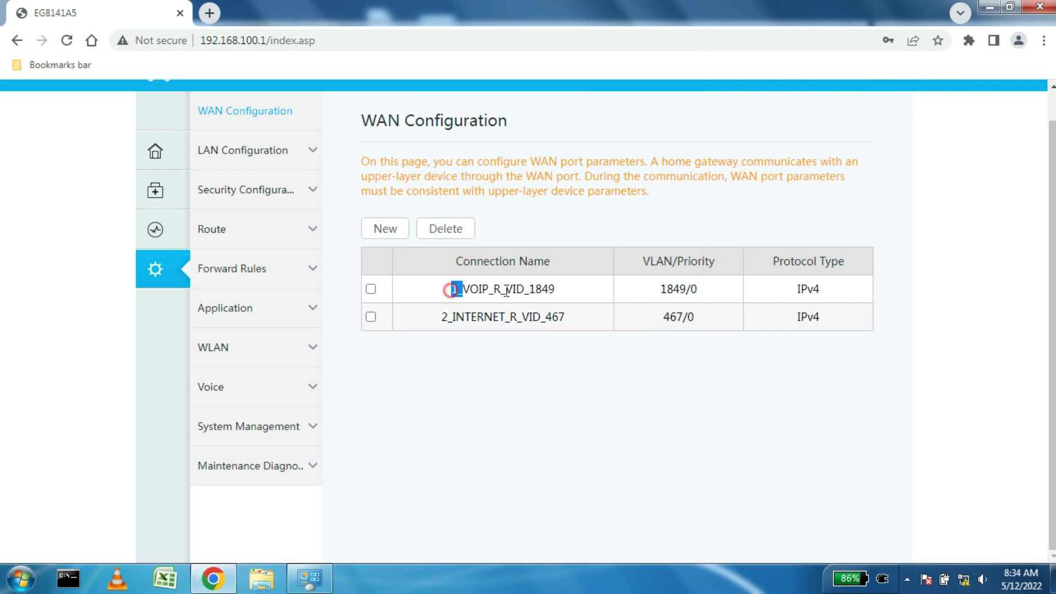
double_click(448, 289)
left_click_drag(448, 322, 570, 323)
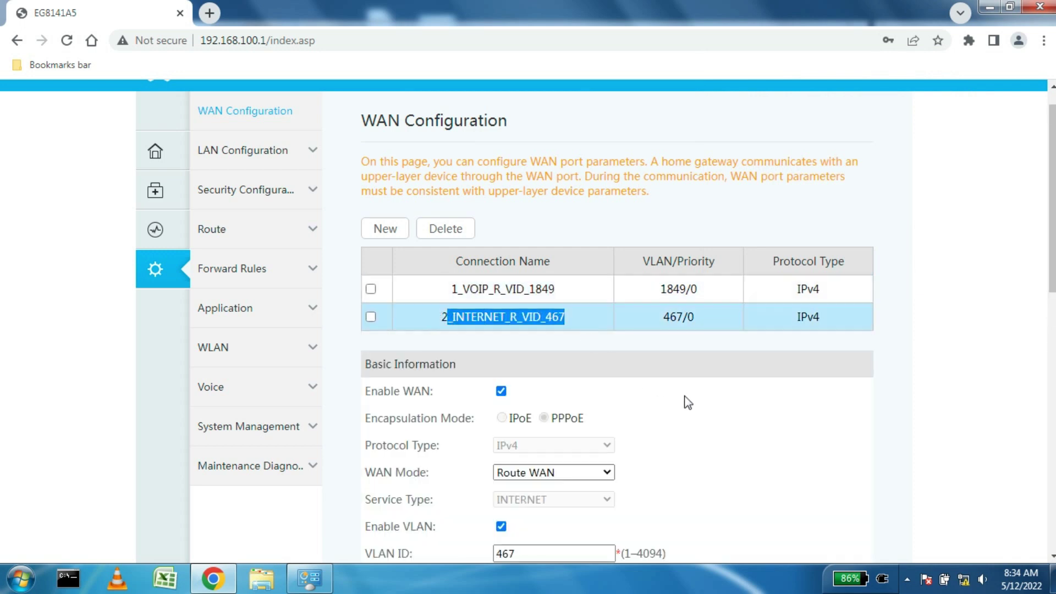
left_click(714, 412)
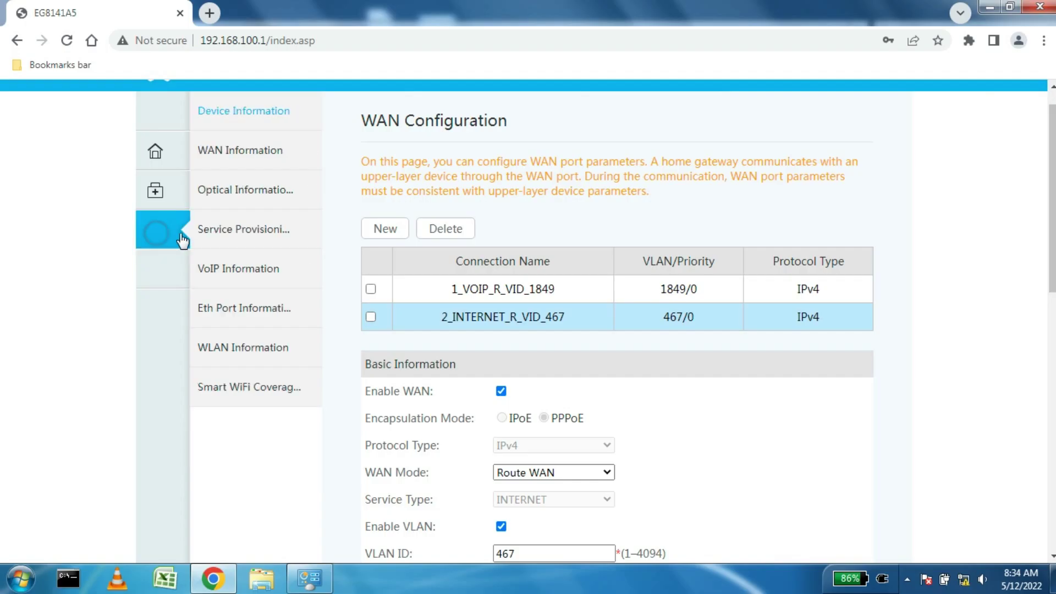
Step: Review Device Information, then show WAN Information with both VoIP and INTERNET connections Connected
left_click(182, 241)
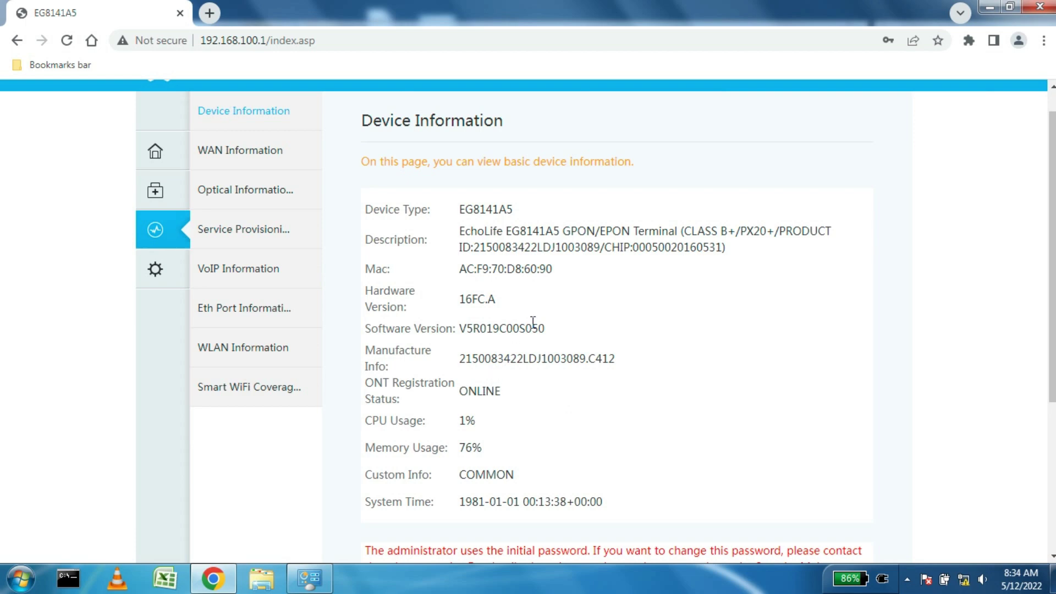
scroll(491, 301, "down", 3)
scroll(491, 297, "up", 3)
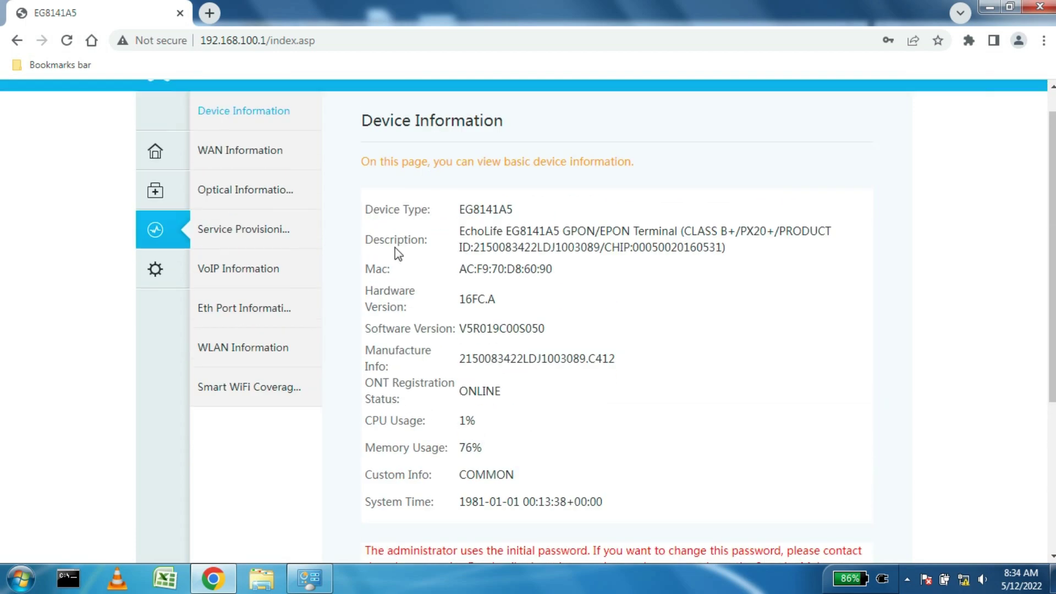
left_click(246, 154)
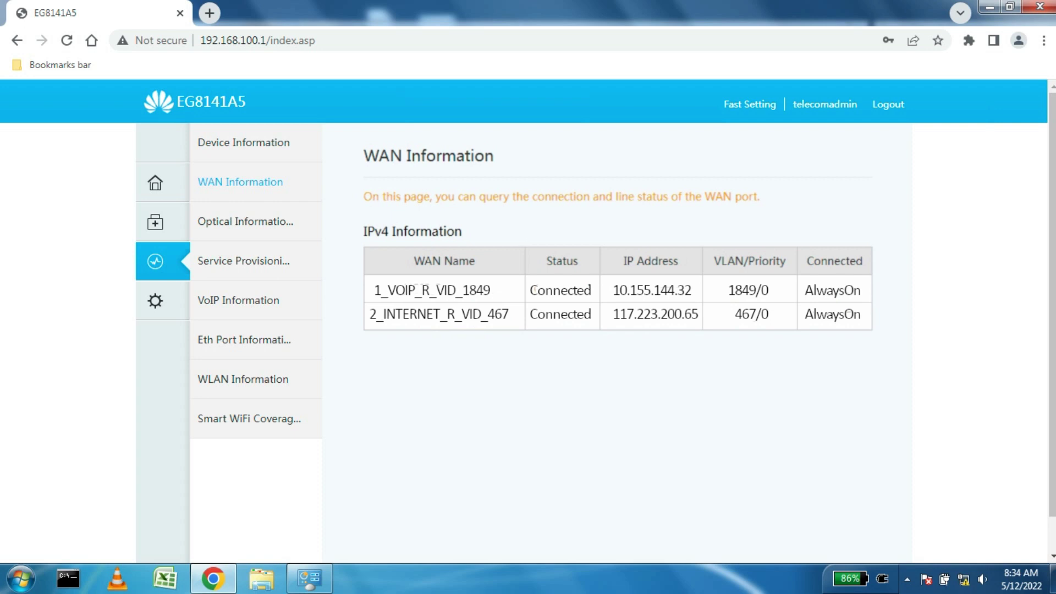
Step: Check received optical power against the -27 to -3 dBm range, then VoIP registration status
left_click(260, 222)
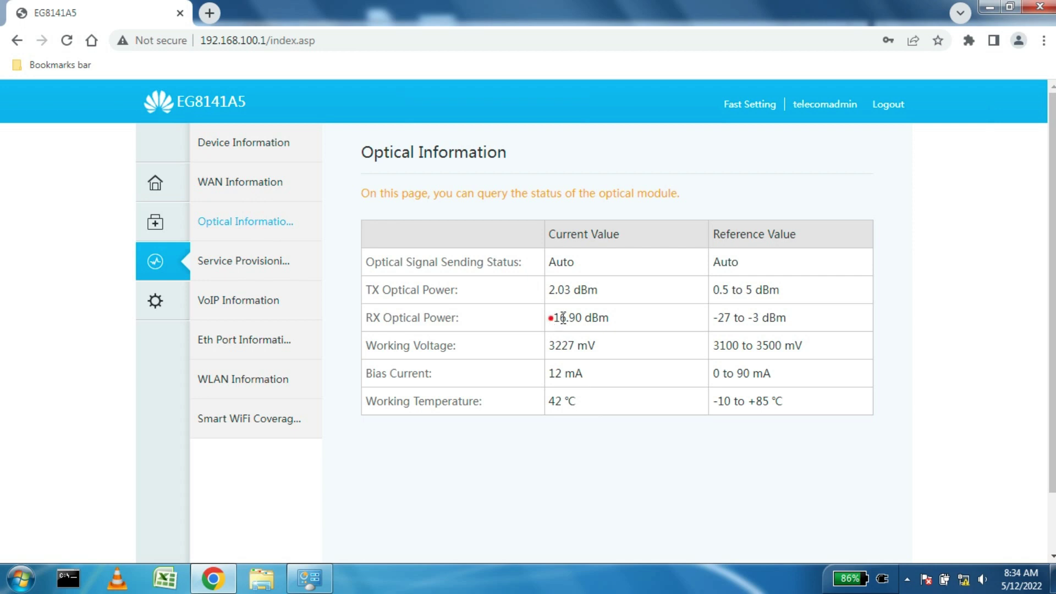
left_click_drag(550, 318, 619, 321)
left_click_drag(717, 318, 819, 325)
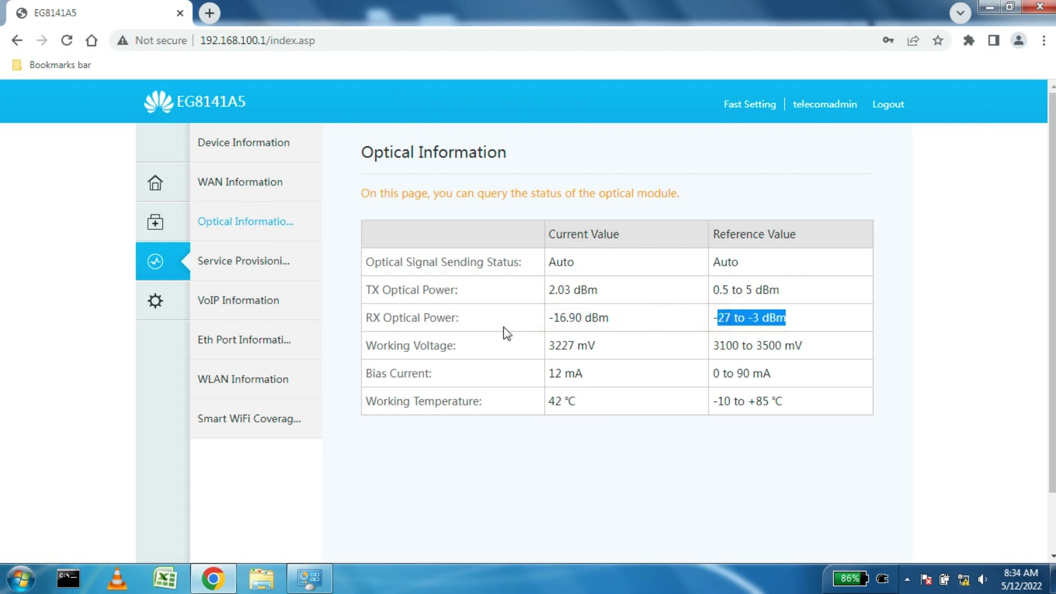
left_click(240, 301)
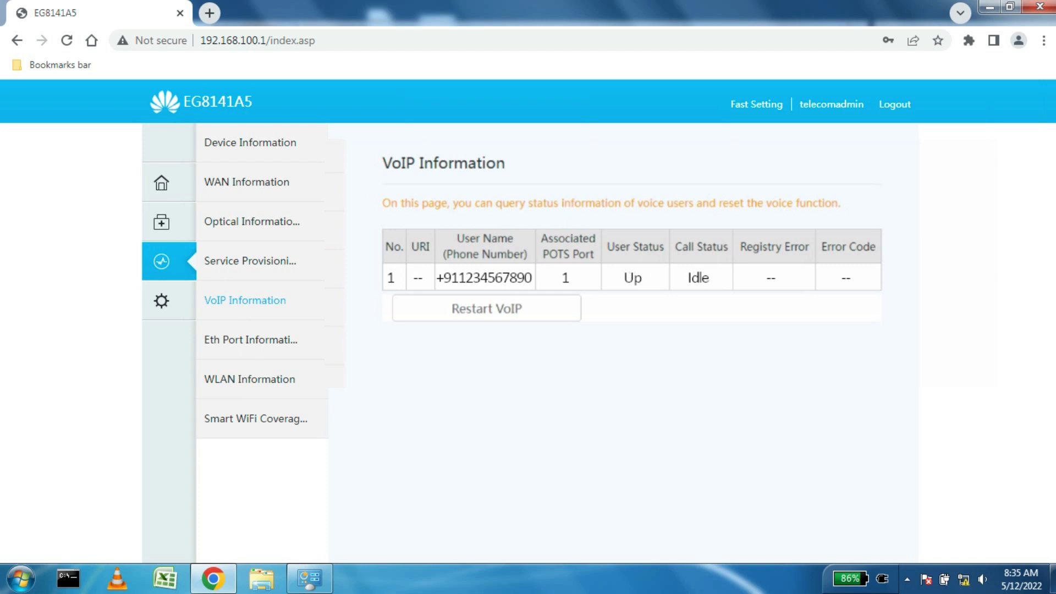
Step: Review Ethernet port 1 traffic statistics and the WLAN Information page, then list wireless networks
left_click(219, 342)
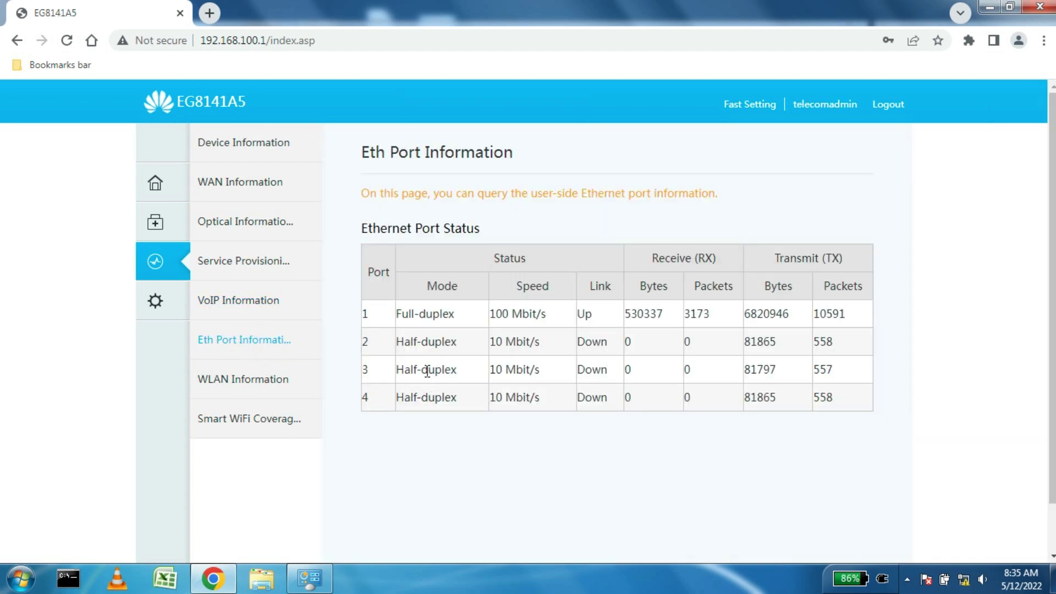
left_click_drag(394, 312, 852, 322)
left_click(220, 378)
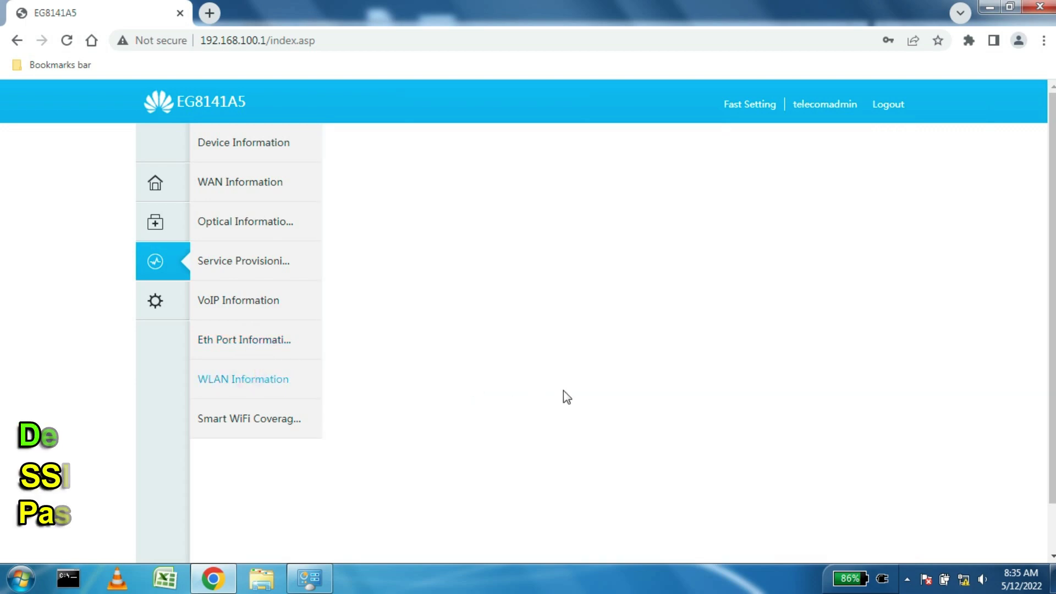
scroll(571, 407, "down", 5)
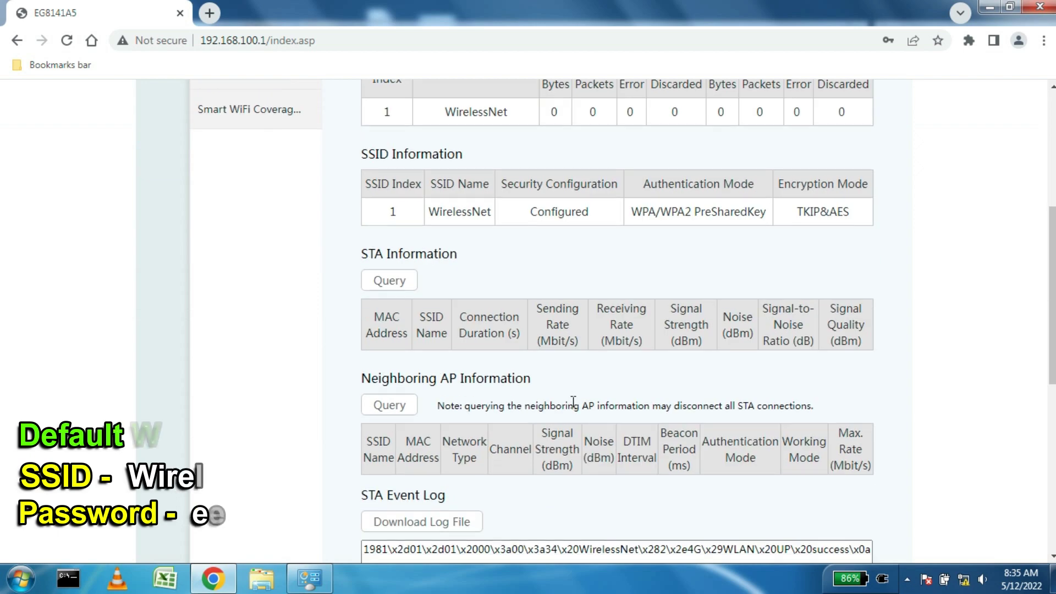
scroll(710, 410, "up", 5)
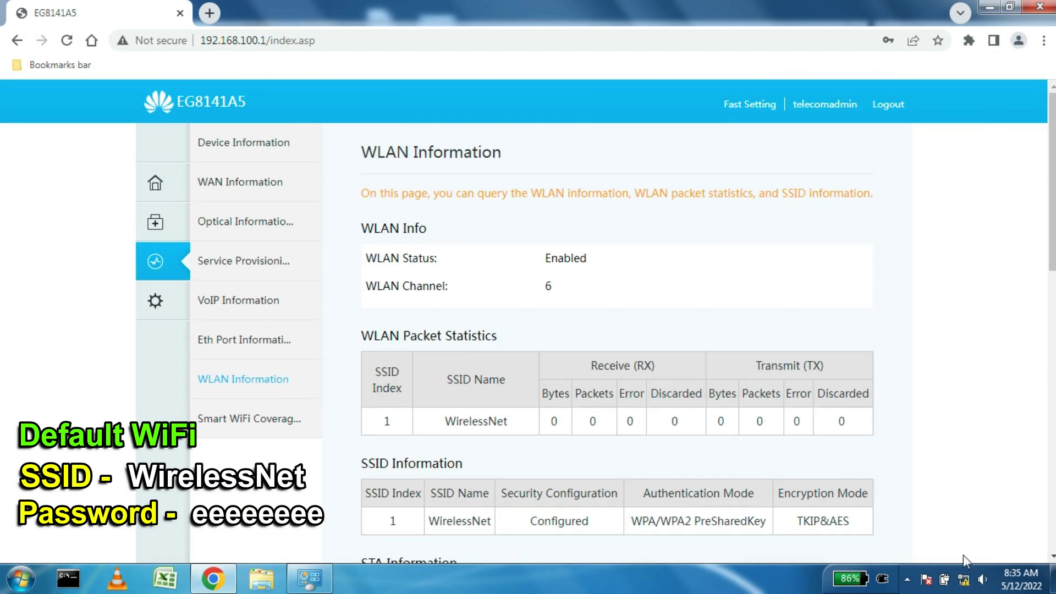
left_click(974, 573)
Step: Connect the PC to WirelessNet using its security key and refresh WLAN Information
left_click(922, 379)
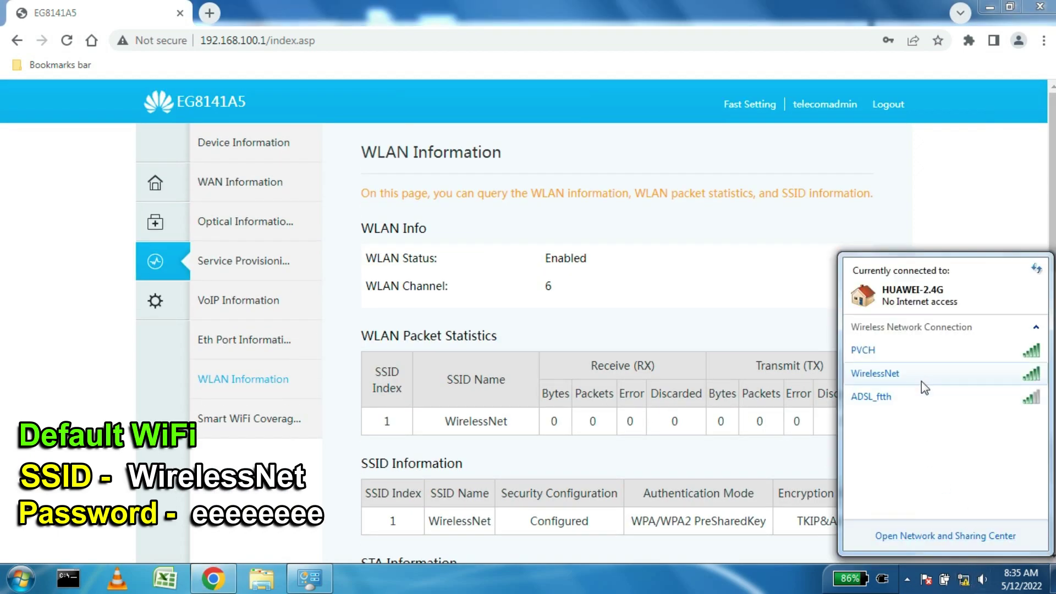
left_click(1012, 397)
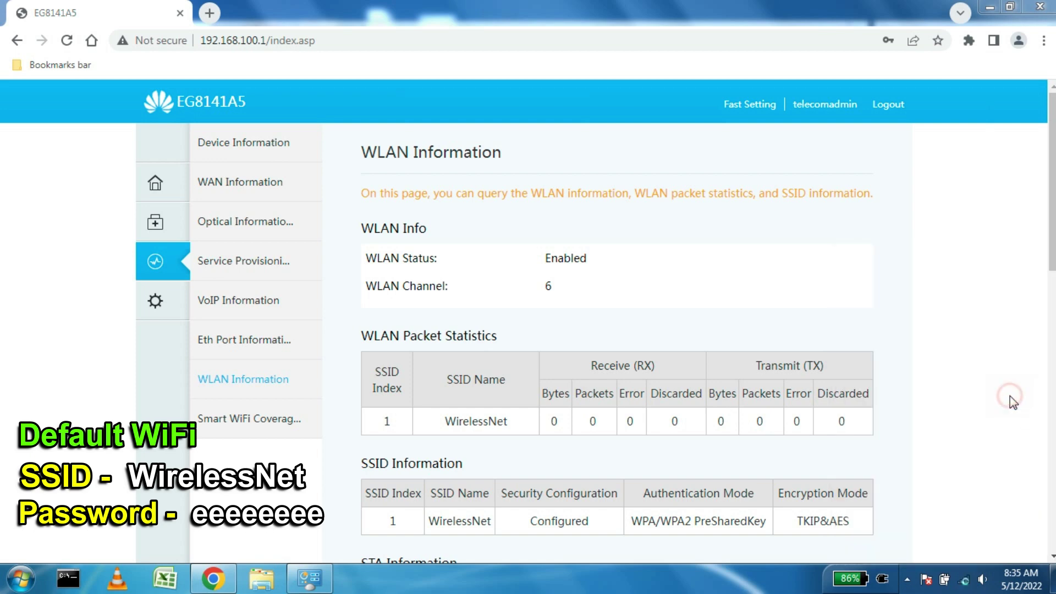
left_click_drag(910, 374, 806, 150)
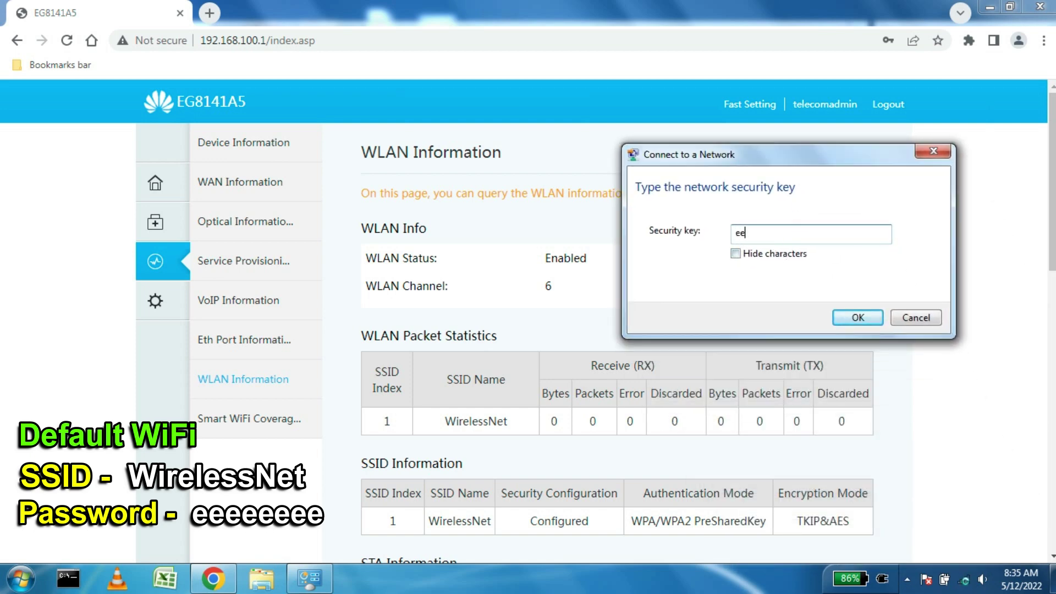
left_click(858, 317)
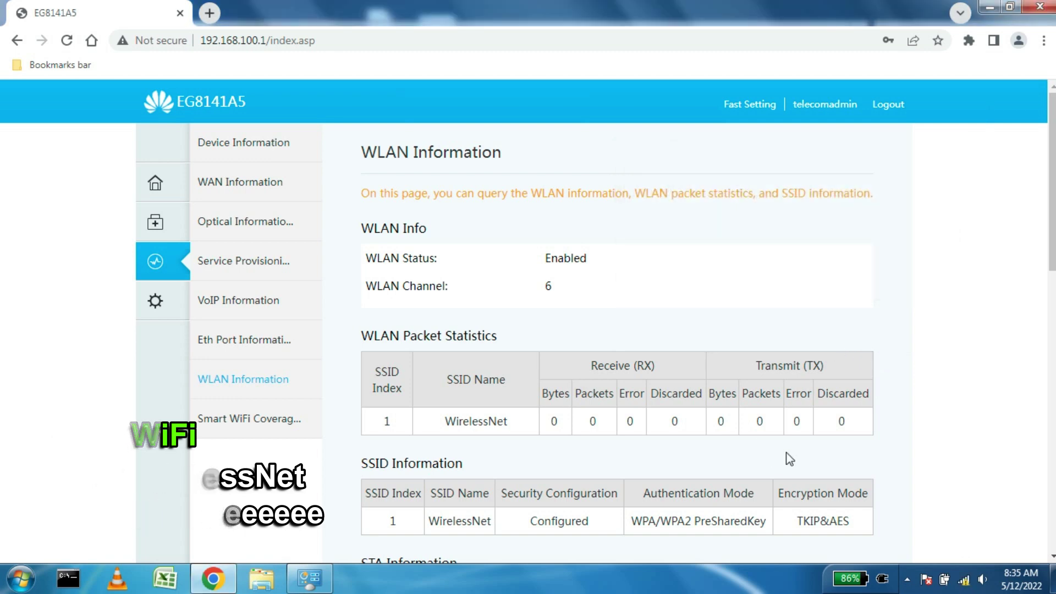
left_click(242, 380)
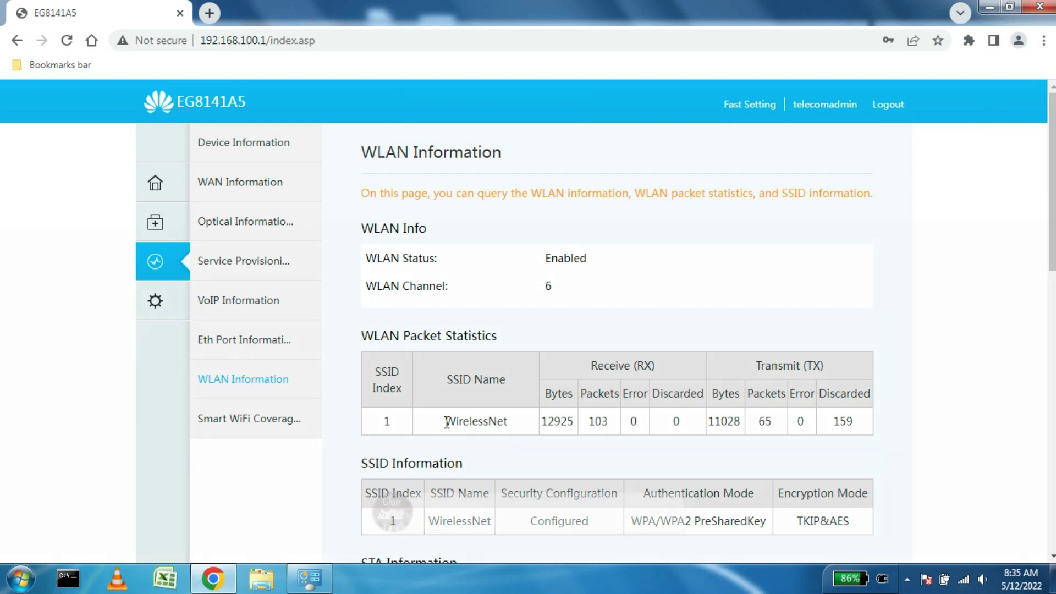
Step: Highlight the WirelessNet traffic counters, scroll through the WLAN page, and clear the selection
left_click_drag(446, 420, 844, 424)
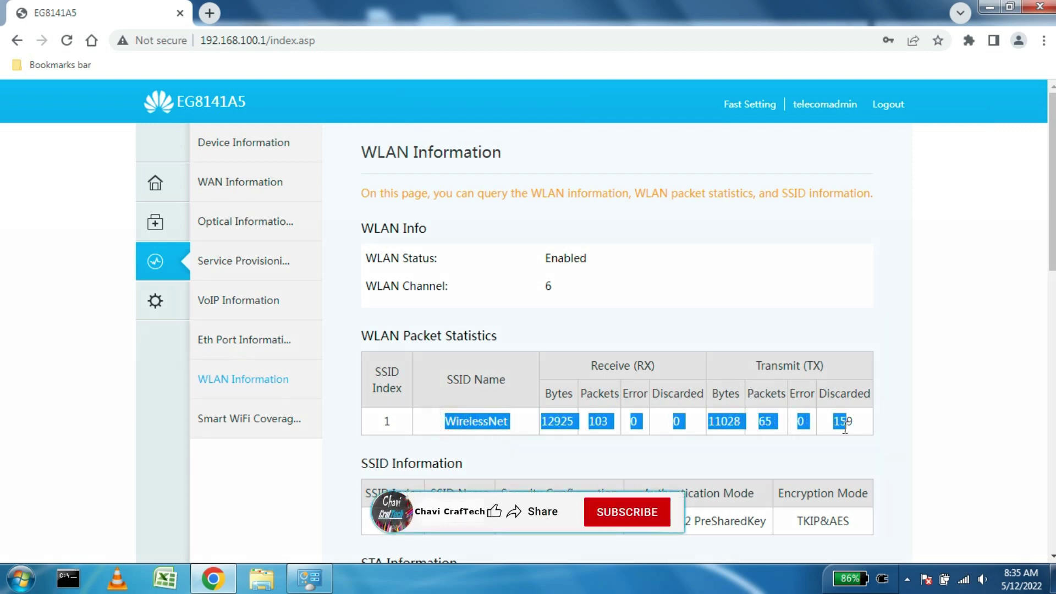
scroll(836, 427, "down", 4)
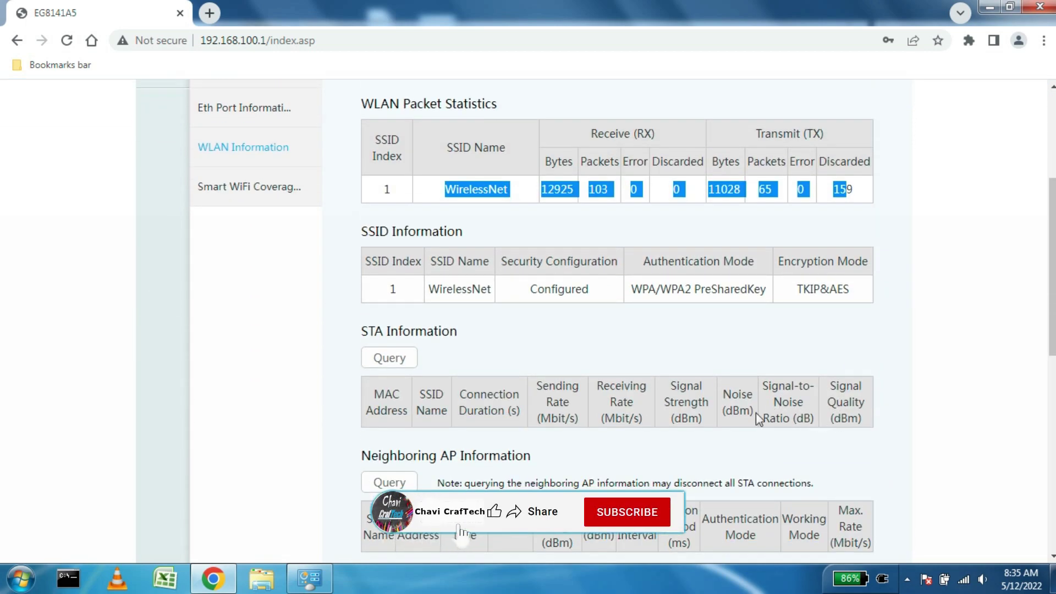
scroll(755, 415, "down", 1)
scroll(730, 287, "down", 4)
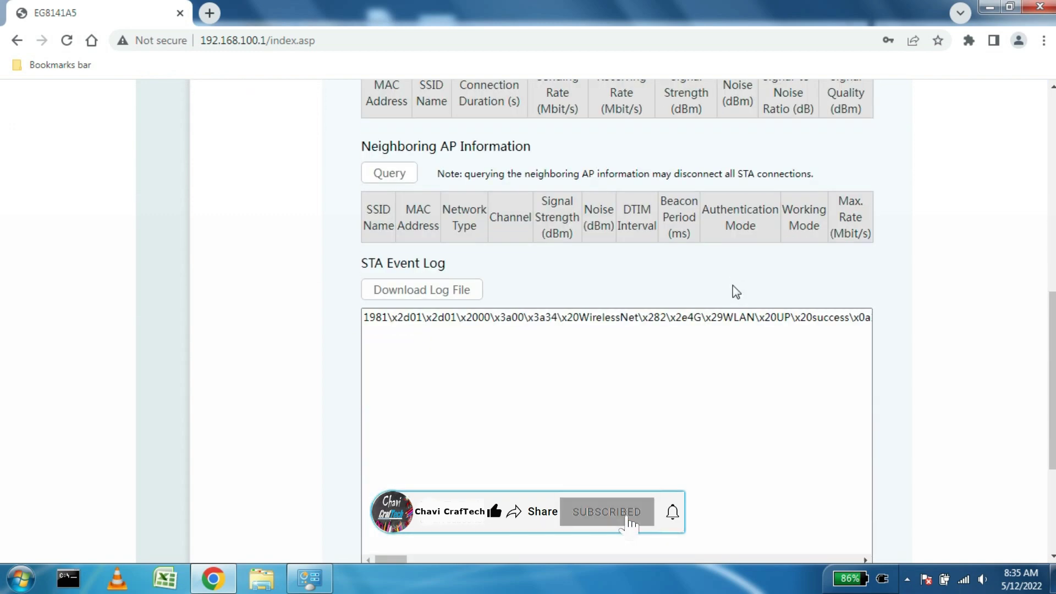
scroll(735, 286, "down", 4)
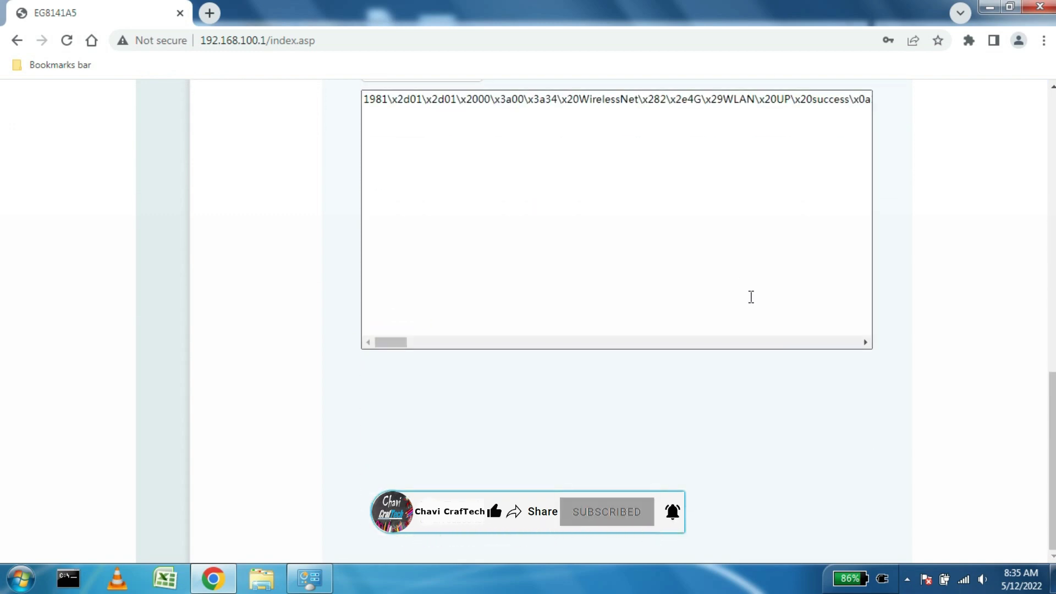
scroll(750, 297, "up", 15)
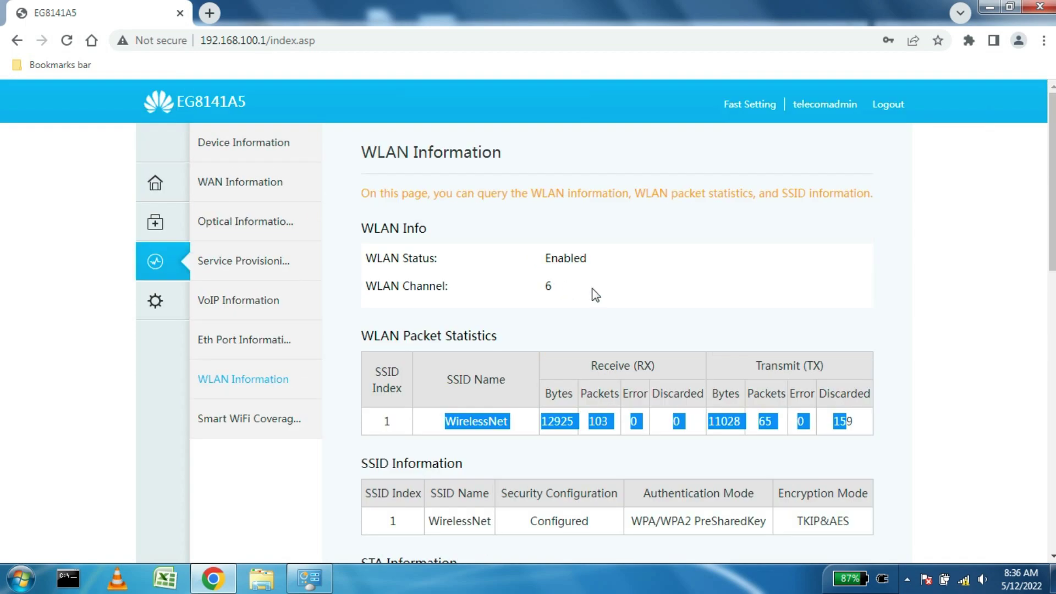
left_click(645, 332)
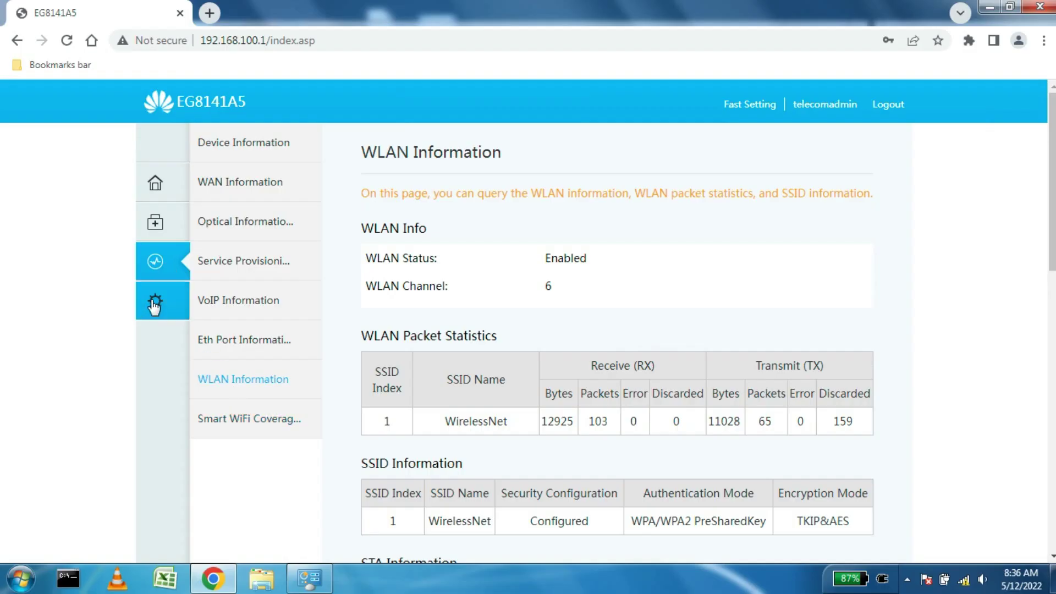
left_click(152, 303)
Step: Open Layer 2/3 Port Configuration and tick LAN1, LAN2, LAN3 and LAN4 as Layer 3 ports
left_click(302, 186)
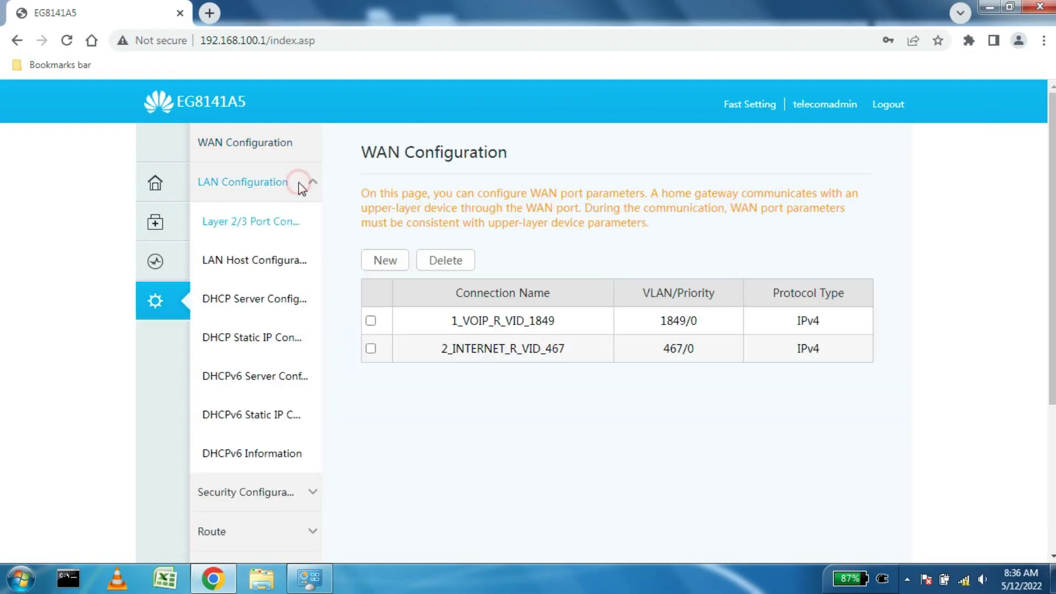
left_click(370, 244)
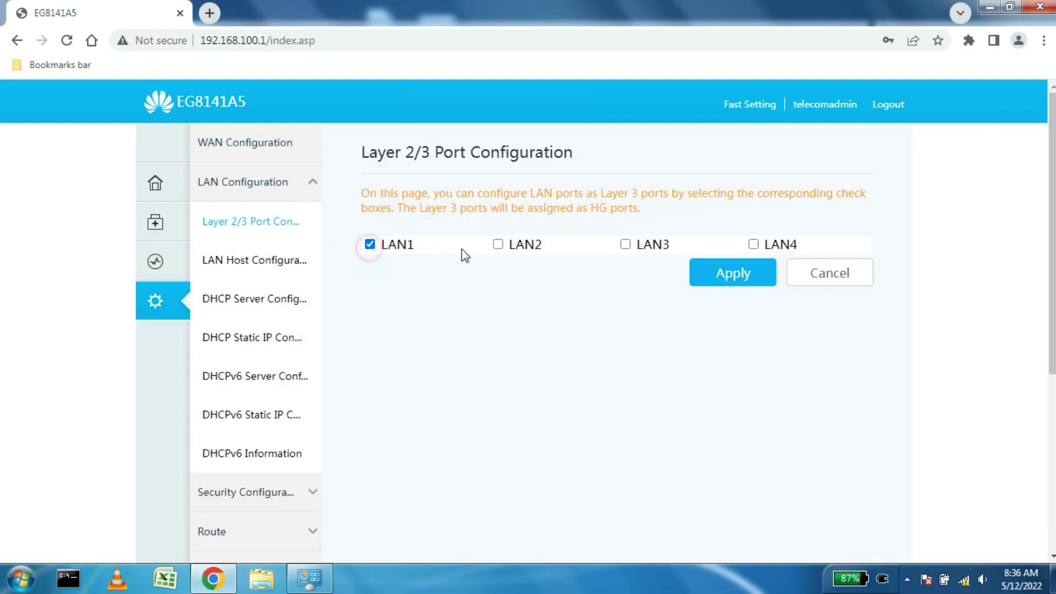
left_click(497, 244)
left_click(626, 244)
left_click(753, 244)
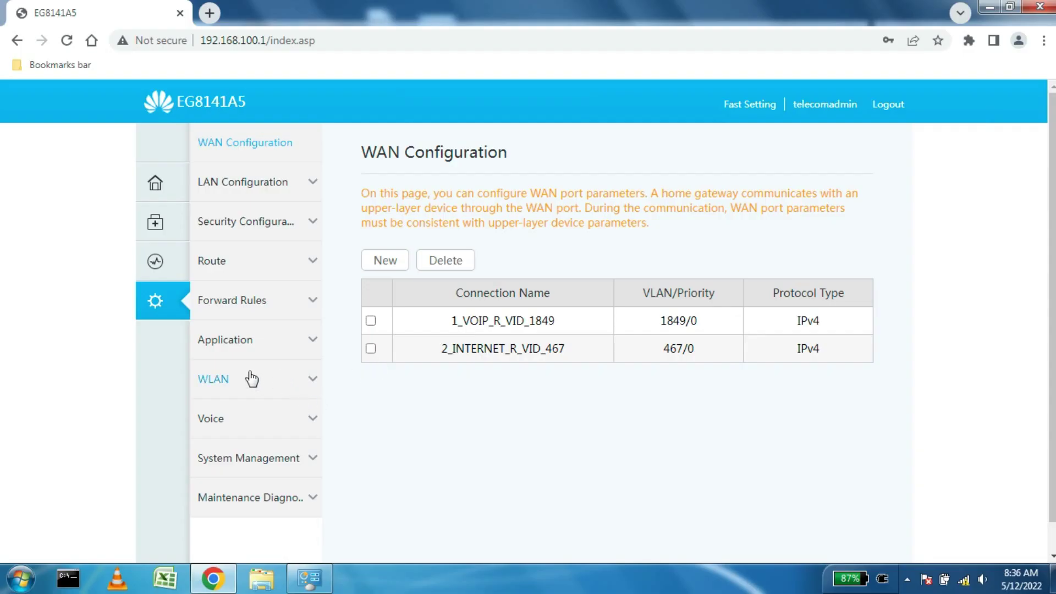
Step: Open WLAN Basic Configuration showing the WirelessNet SSID with its 32-device limit
left_click(231, 381)
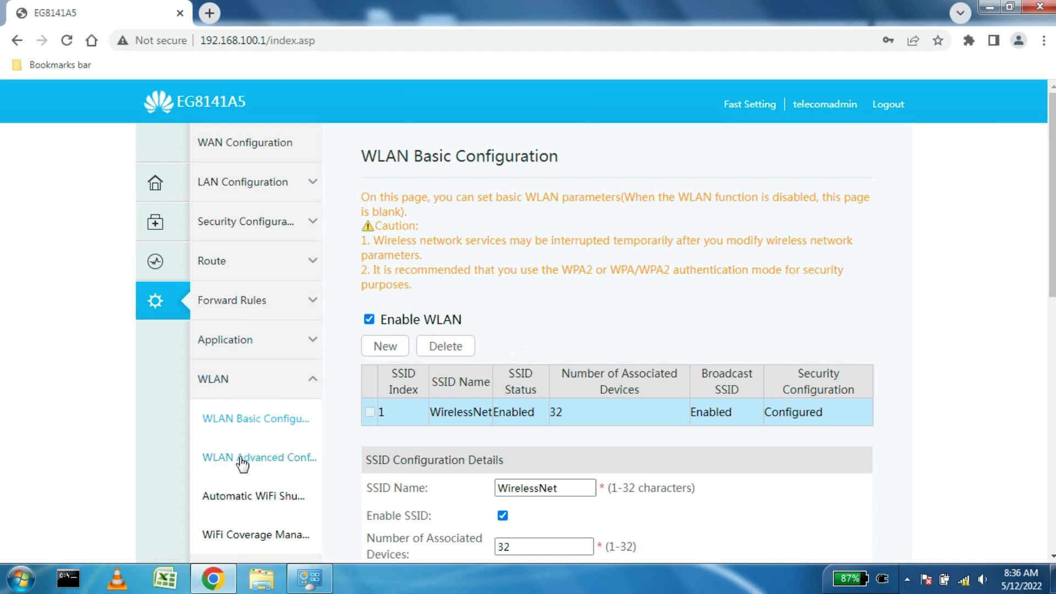
Step: In WLAN Advanced Configuration, change the Regulatory Domain from China to India
left_click(241, 459)
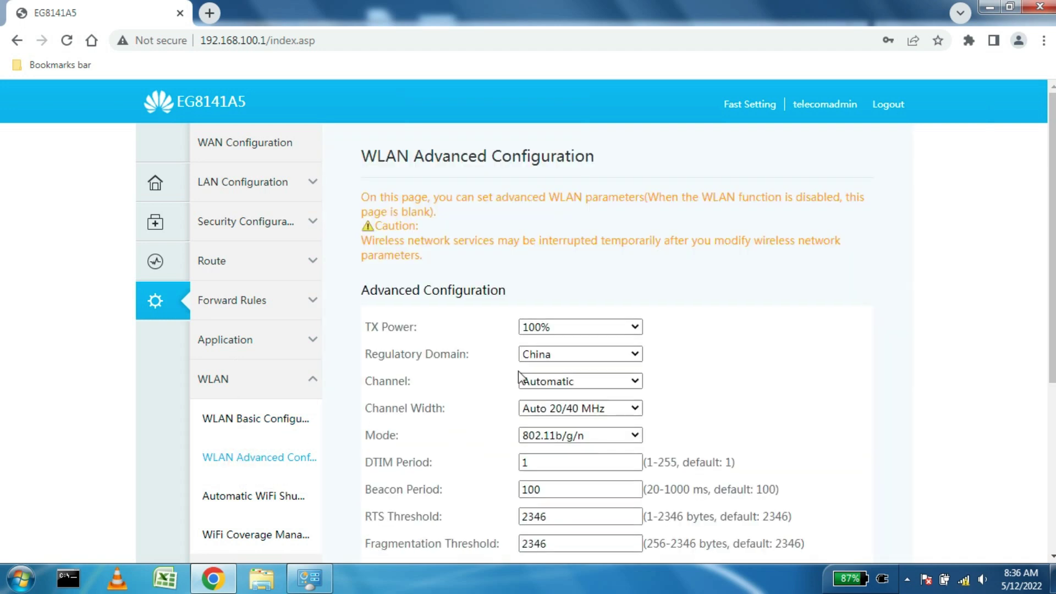
left_click(634, 357)
scroll(622, 306, "down", 15)
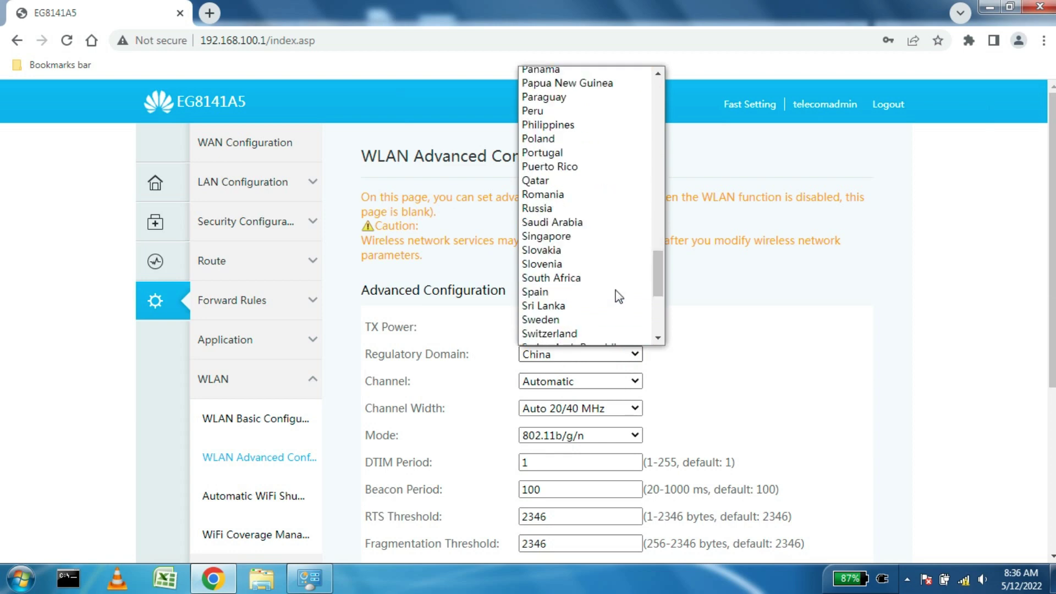
scroll(616, 295, "up", 7)
scroll(589, 312, "up", 7)
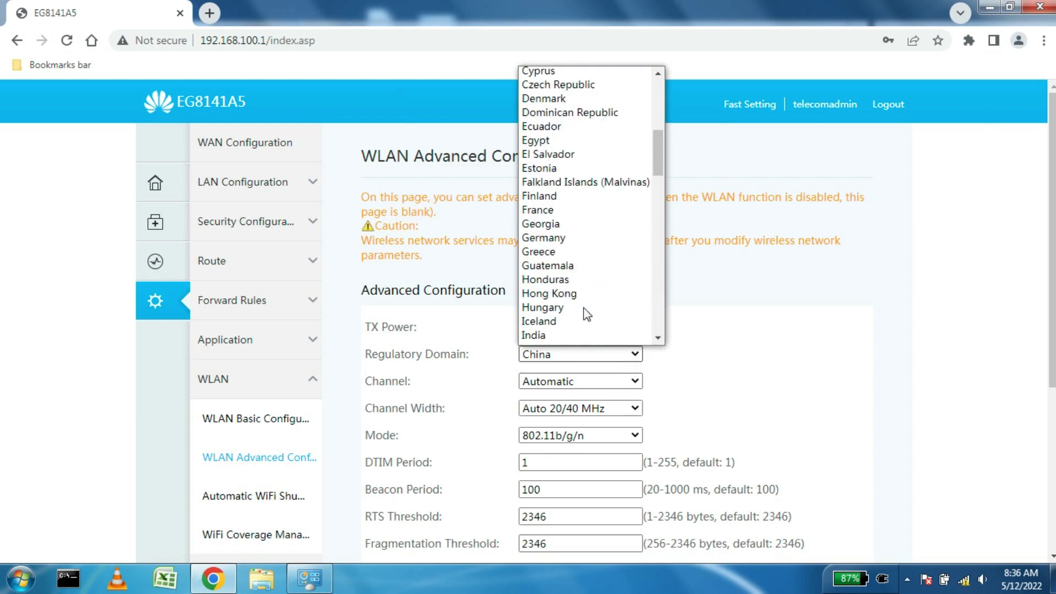
left_click(591, 335)
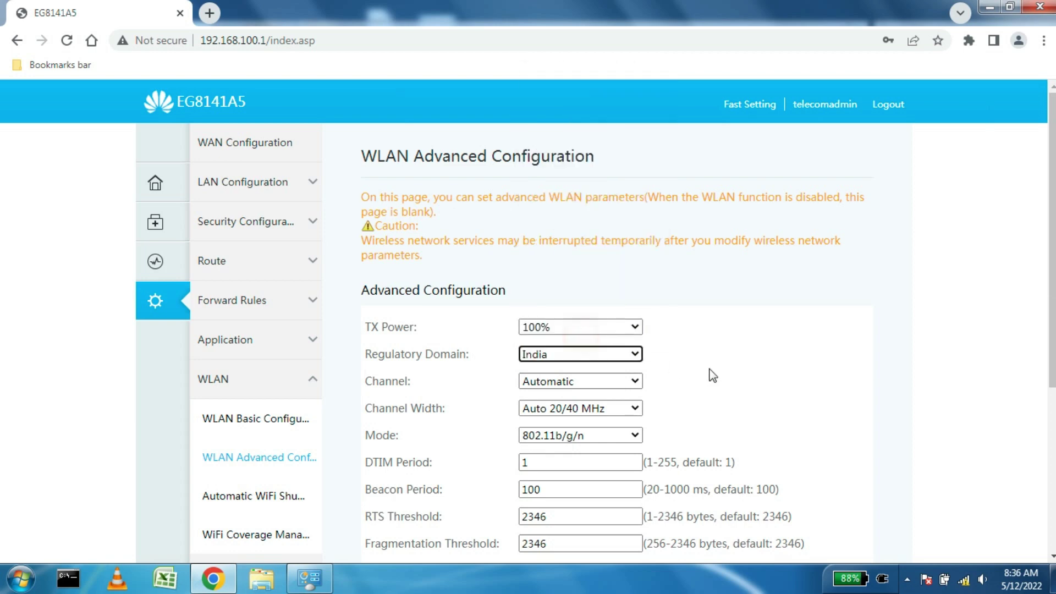
left_click(796, 378)
Step: Keep channel Automatic, width Auto 20/40 MHz, mode 802.11b/g/n, then apply and acknowledge the restart notice
scroll(797, 378, "down", 3)
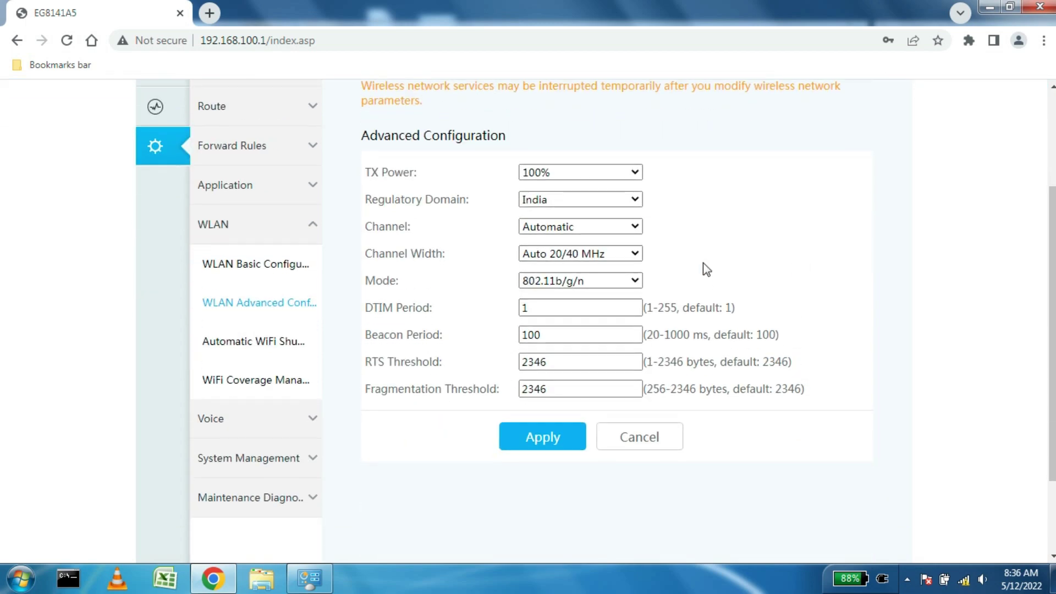
left_click(584, 229)
left_click(584, 229)
left_click(587, 254)
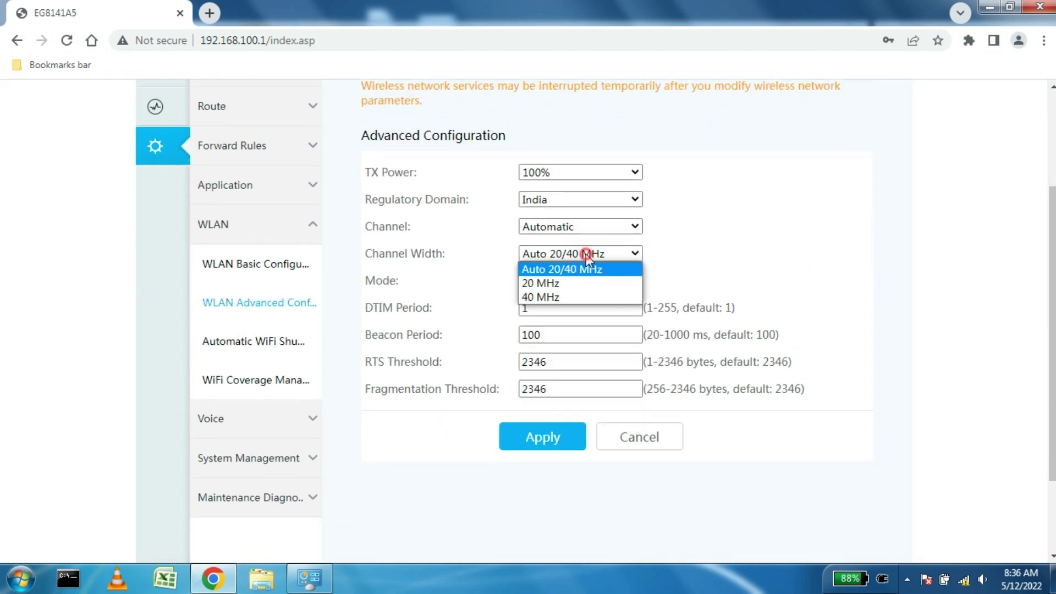
left_click(588, 256)
left_click(588, 282)
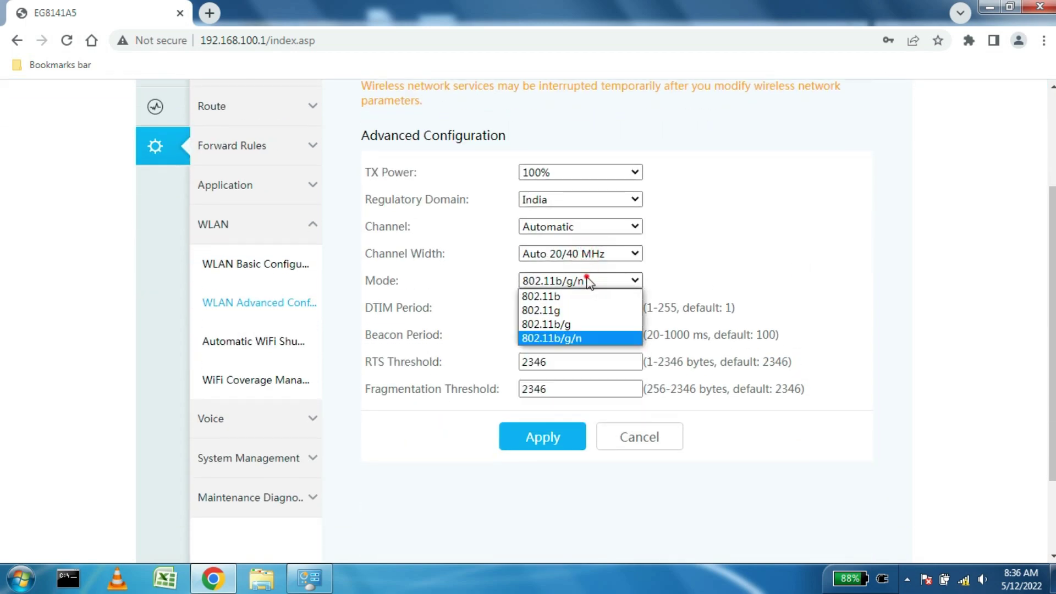
left_click(588, 281)
left_click(556, 440)
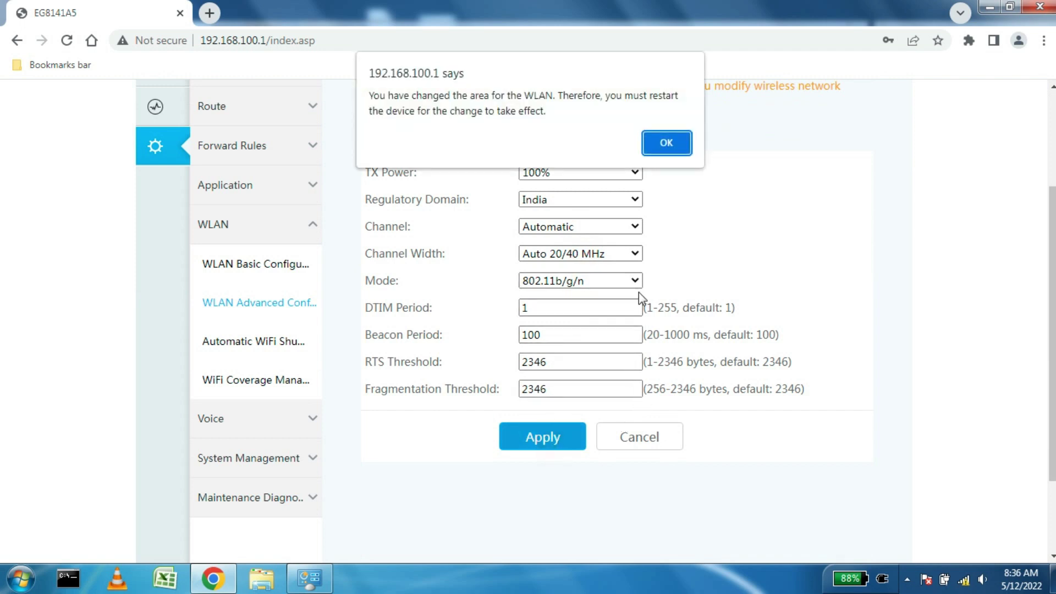
left_click(664, 146)
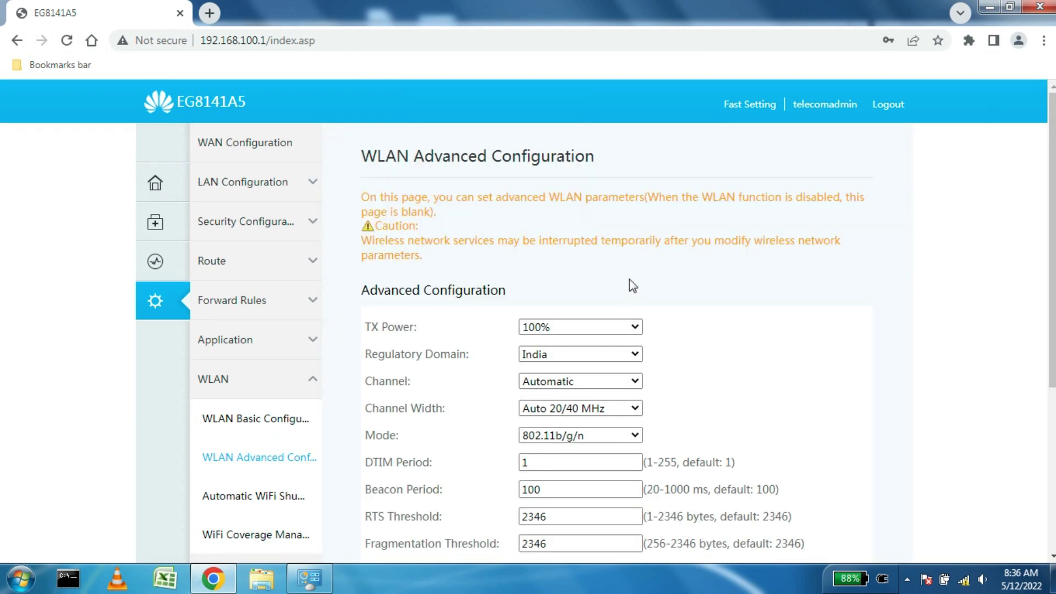
scroll(629, 283, "down", 3)
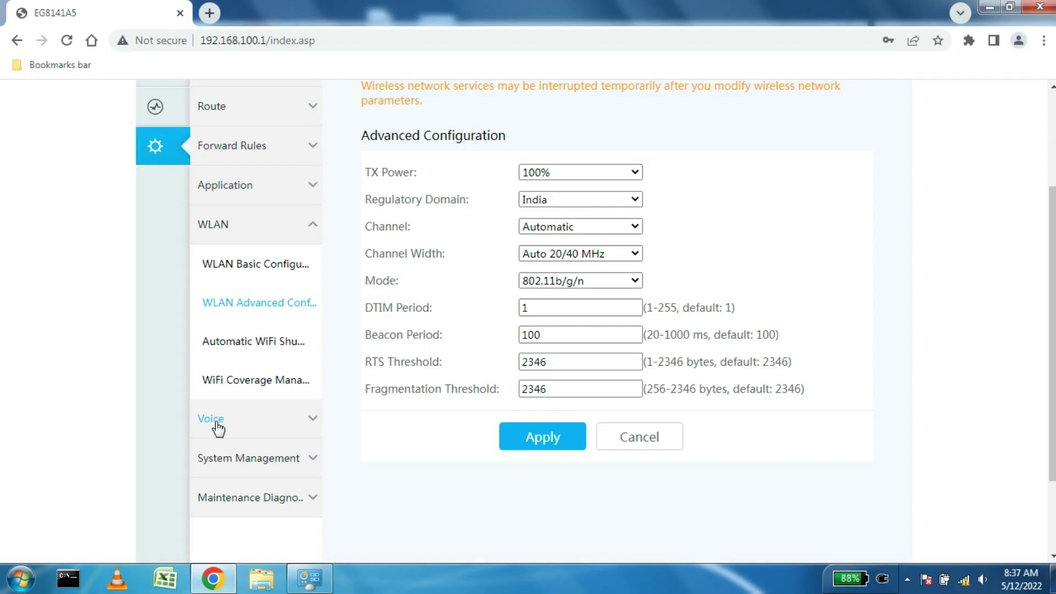
Step: Open VoIP Basic Configuration listing the upe.ftth.ims.bsnl.in proxy servers on port 5060
left_click(216, 424)
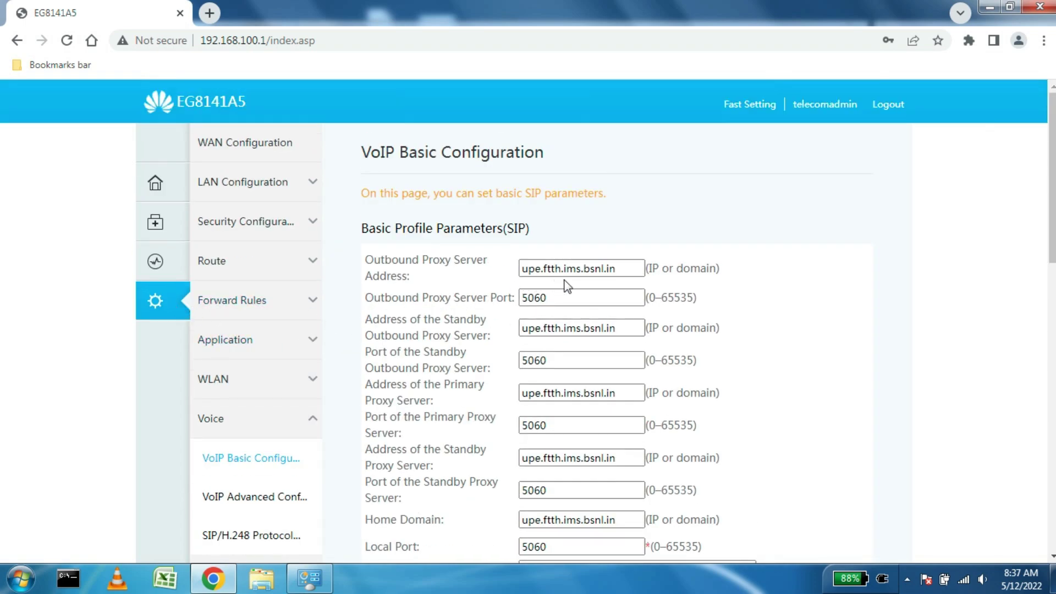
scroll(567, 286, "down", 8)
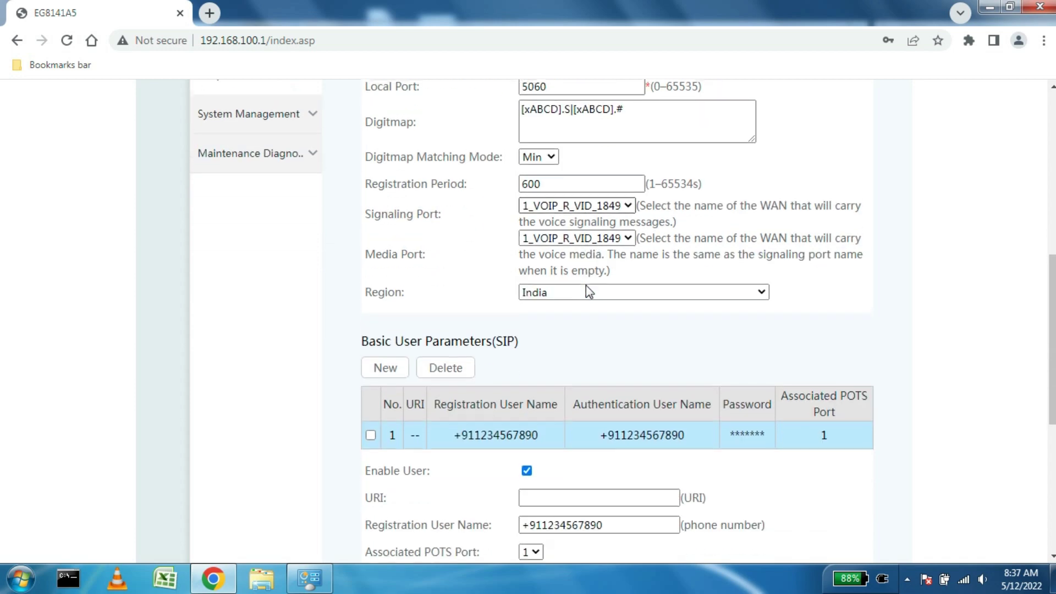
scroll(588, 292, "up", 4)
scroll(588, 286, "down", 3)
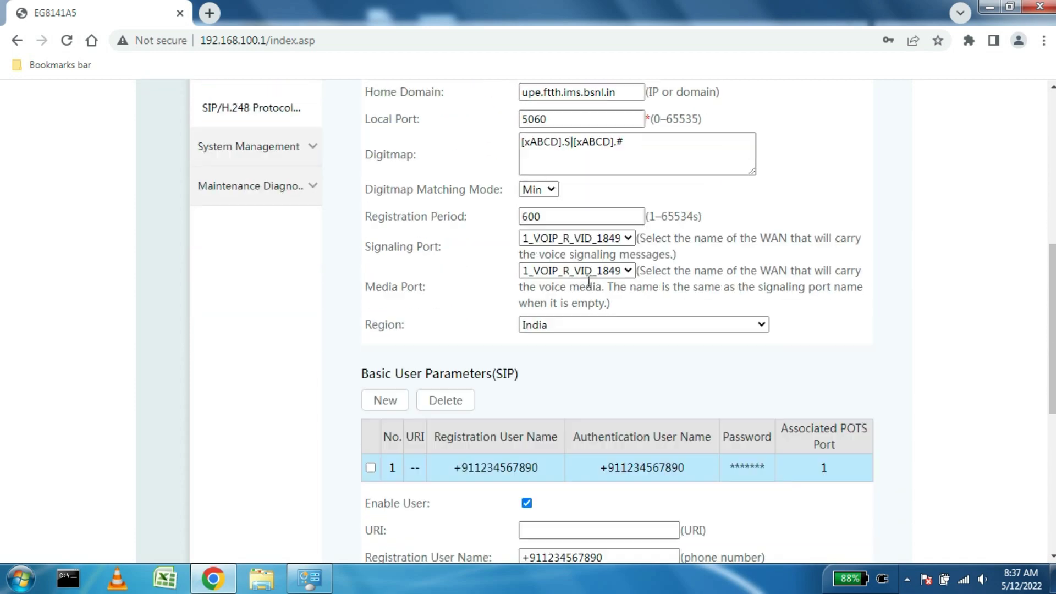
scroll(588, 282, "down", 2)
scroll(587, 282, "down", 3)
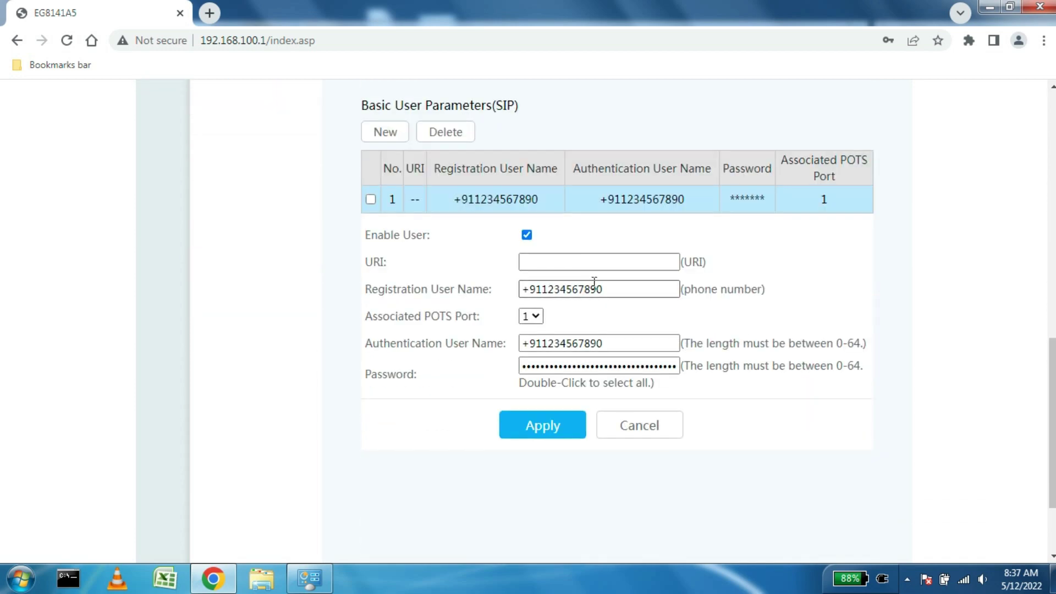
scroll(596, 282, "up", 5)
scroll(597, 284, "up", 7)
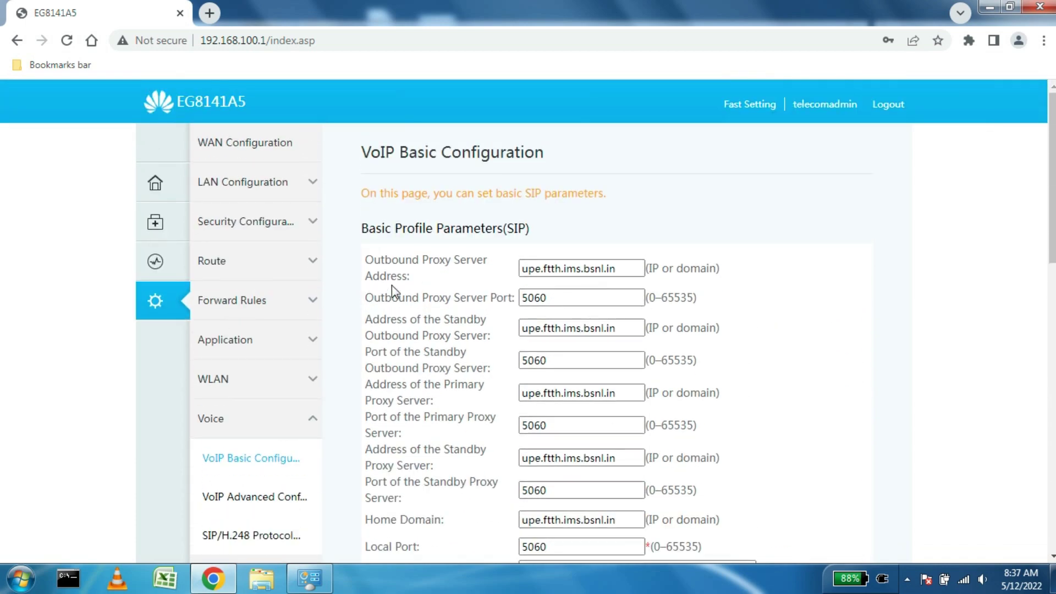
Step: Review VoIP Advanced Configuration's four enabled codecs and port parameters, then return to the home page
left_click(269, 499)
scroll(552, 352, "down", 8)
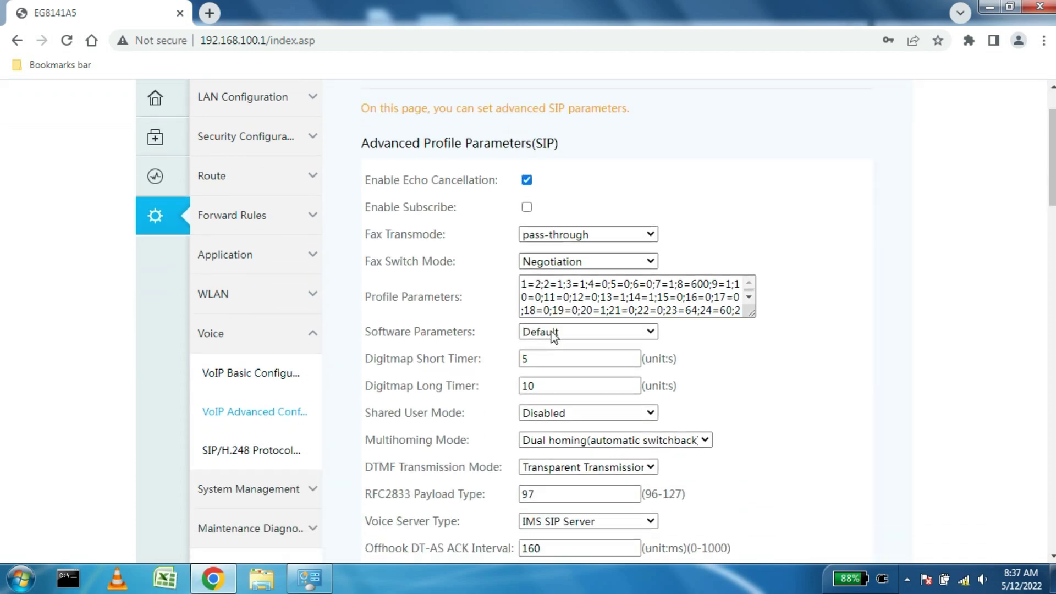
scroll(552, 337, "down", 11)
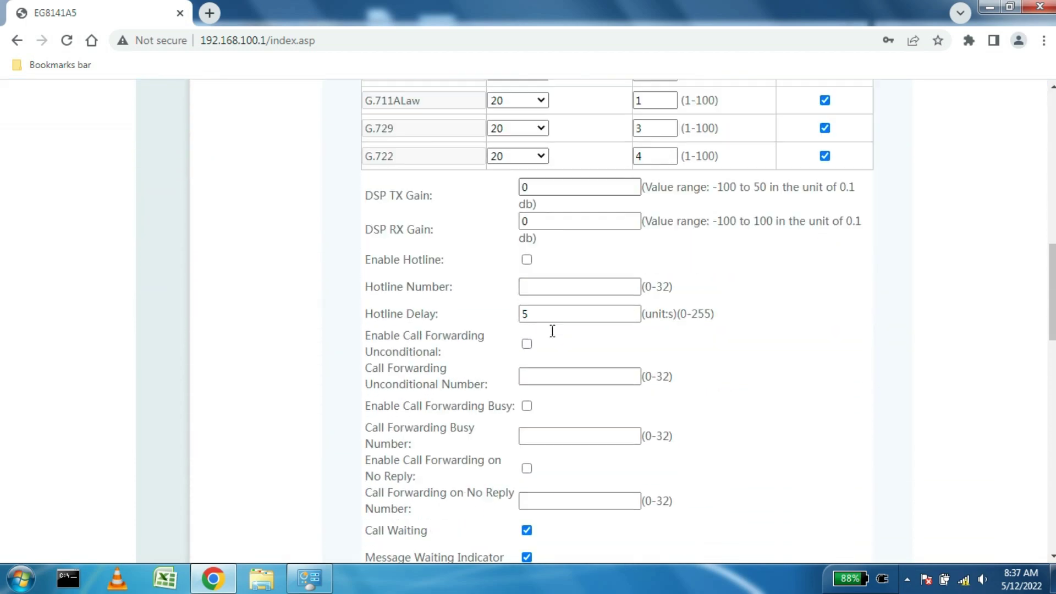
scroll(554, 333, "down", 10)
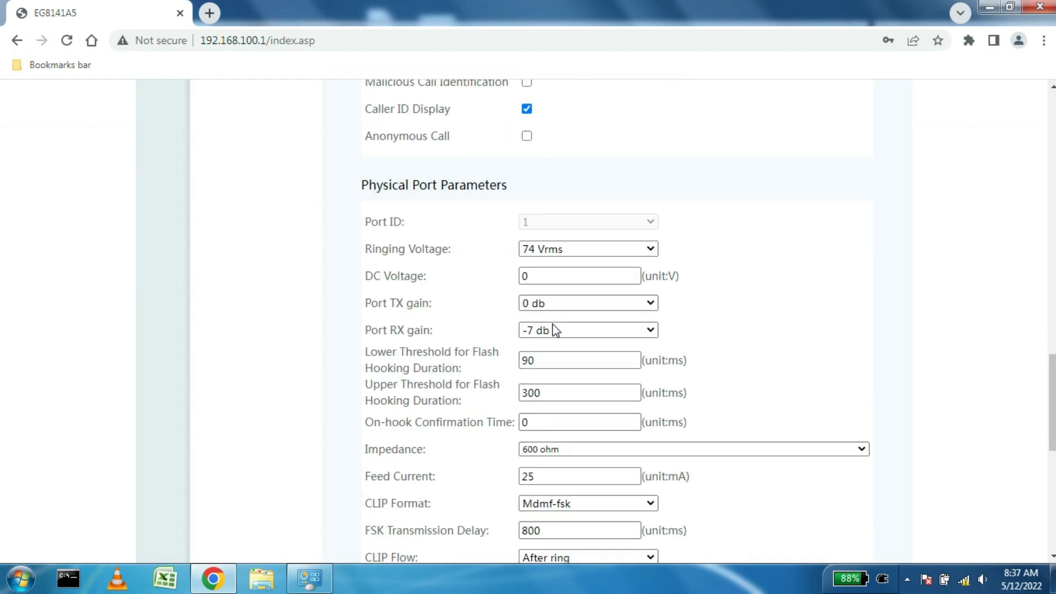
scroll(556, 324, "down", 4)
scroll(558, 319, "up", 20)
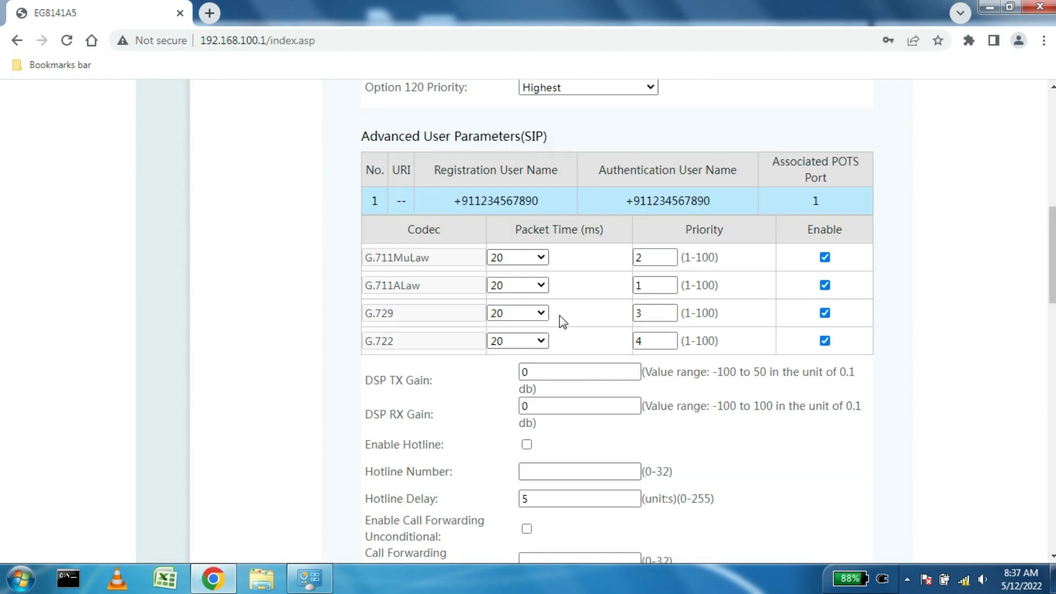
left_click(153, 183)
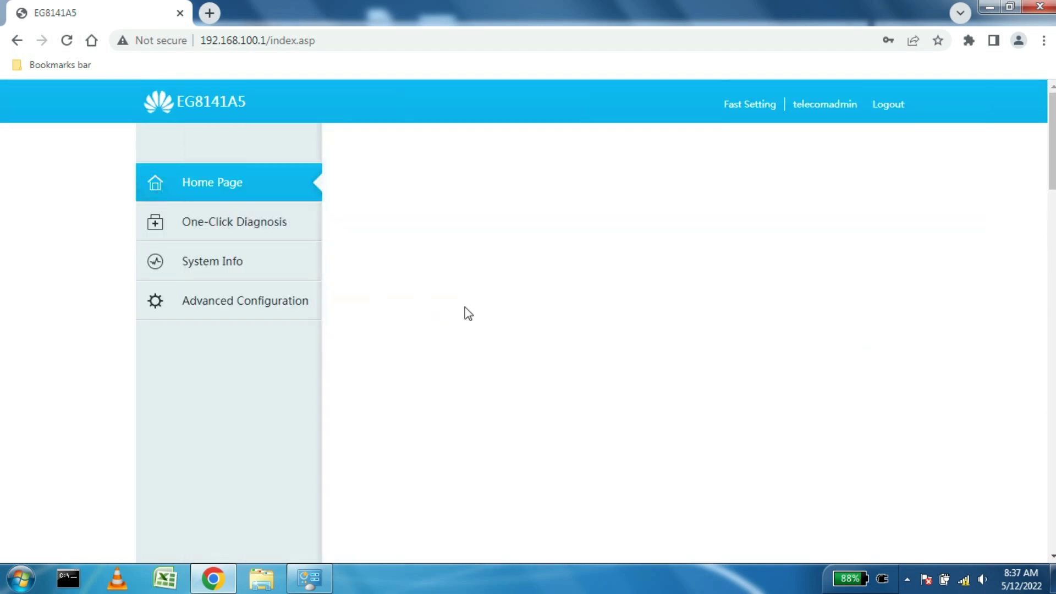